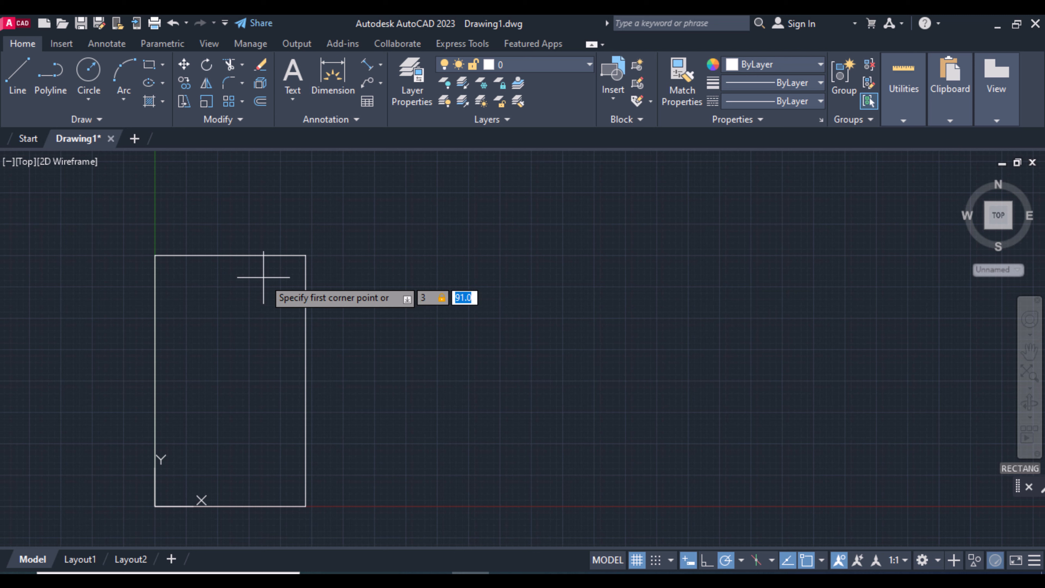
# Draw a rectangle 26 long and 16 wide inside the outline's lower-left corner, starting at point 3,3
pyautogui.write('3')
pyautogui.press('Return')
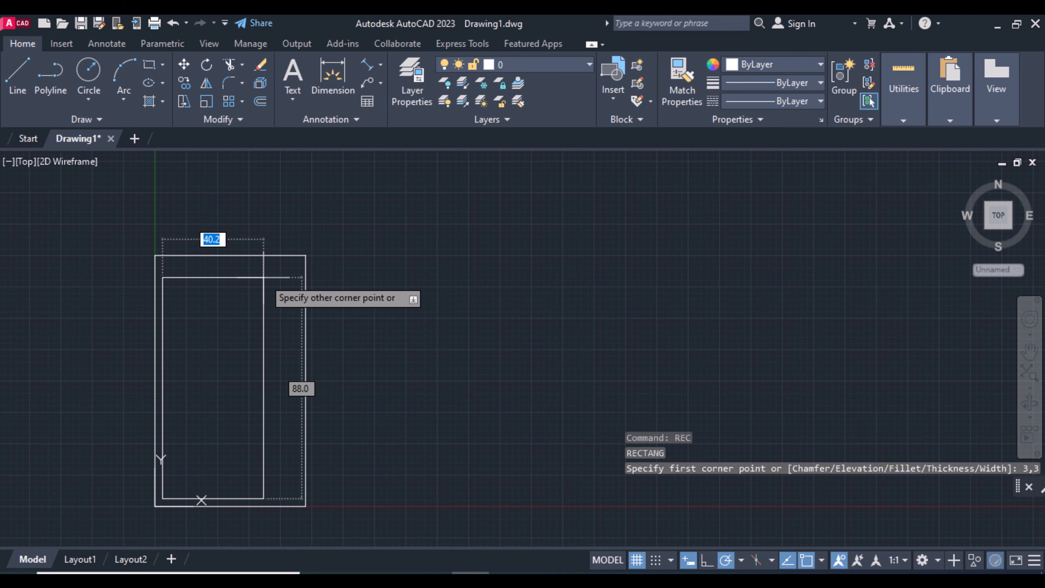
pyautogui.write('d')
pyautogui.press('Return')
pyautogui.write('26')
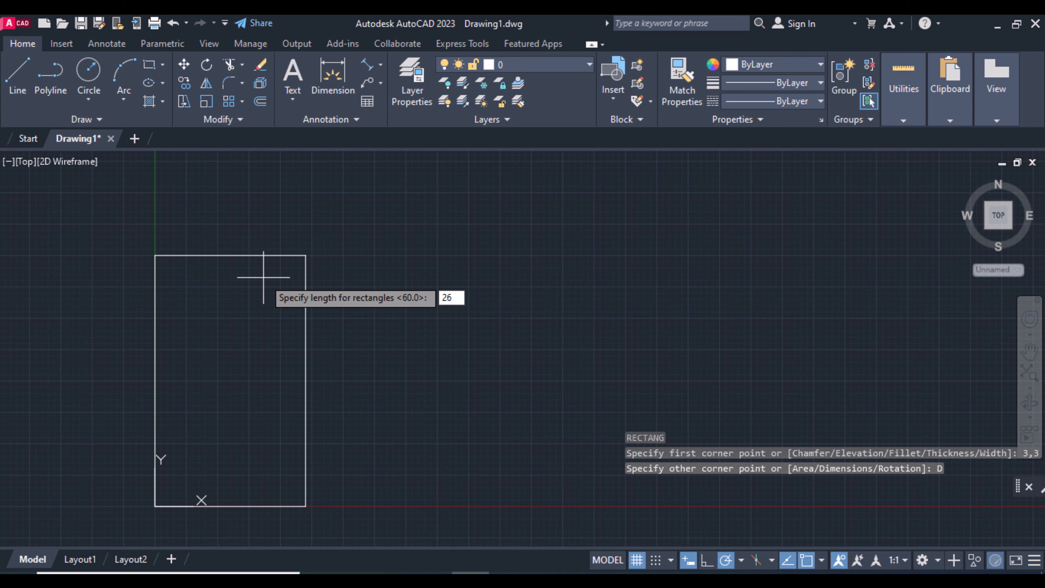
pyautogui.press('Return')
pyautogui.write('16')
pyautogui.press('Return')
pyautogui.click(241, 367)
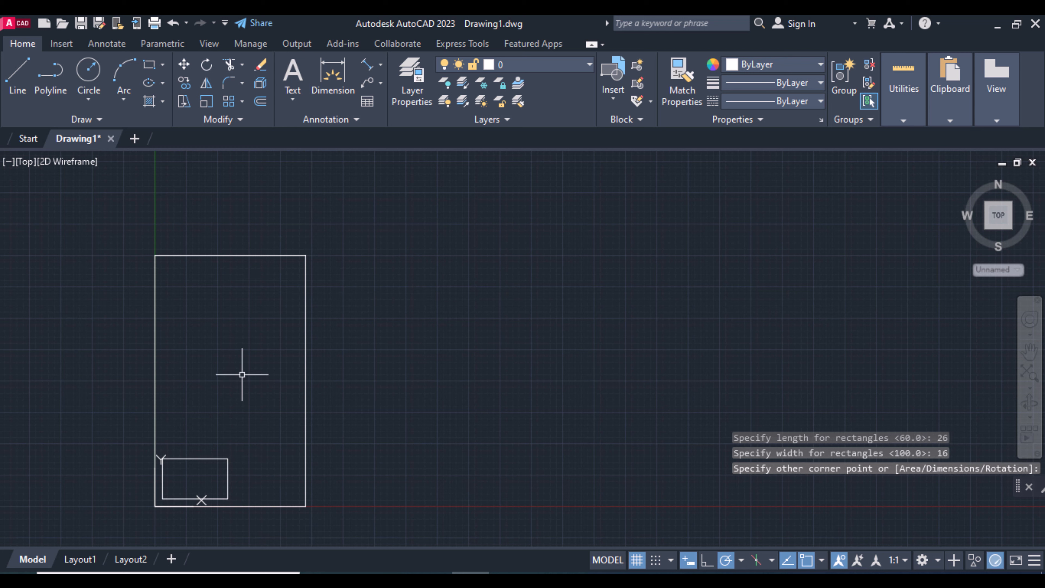
# Create a rectangular array of the small 26 by 16 rectangle with 2 columns
pyautogui.click(229, 103)
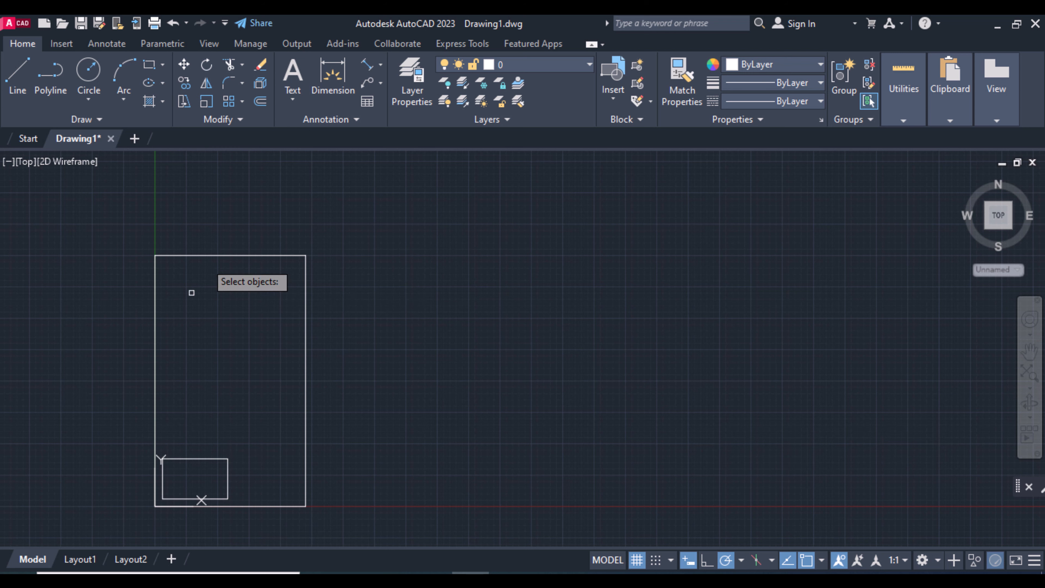
pyautogui.click(214, 457)
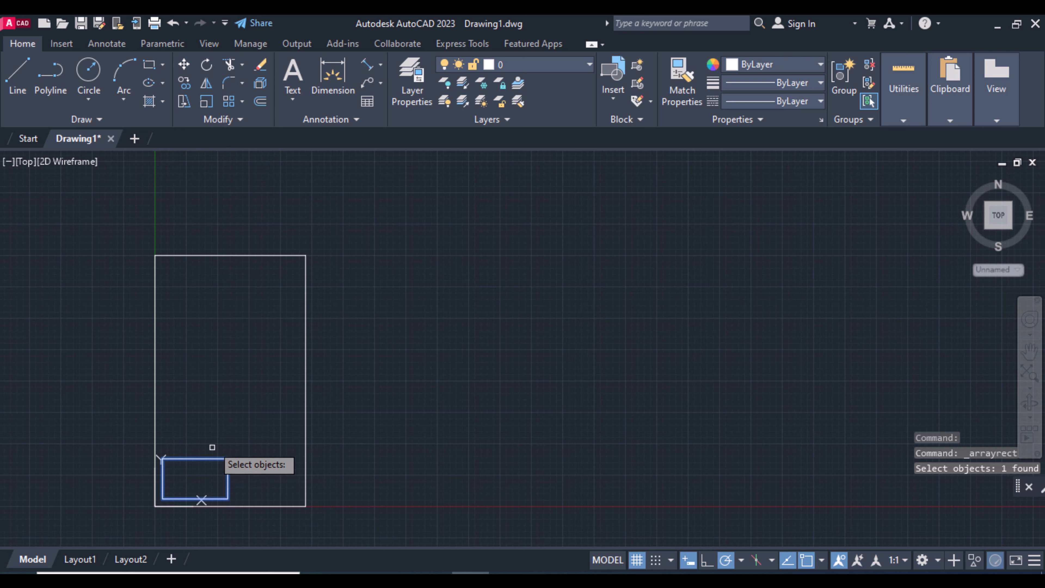
pyautogui.press('Return')
pyautogui.click(160, 66)
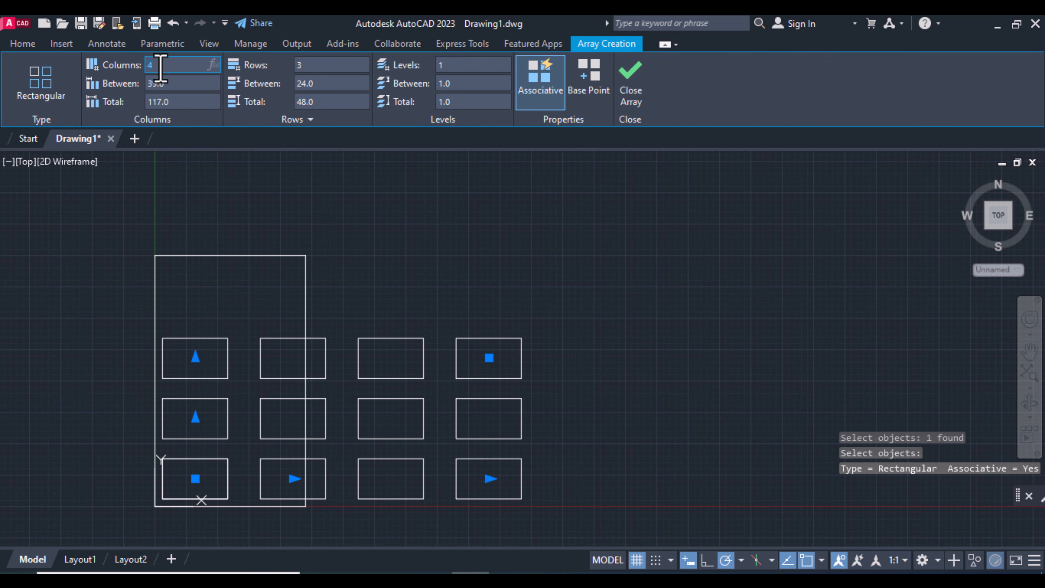
pyautogui.write('2')
# Set the distance between the array's columns to 18
pyautogui.click(168, 84)
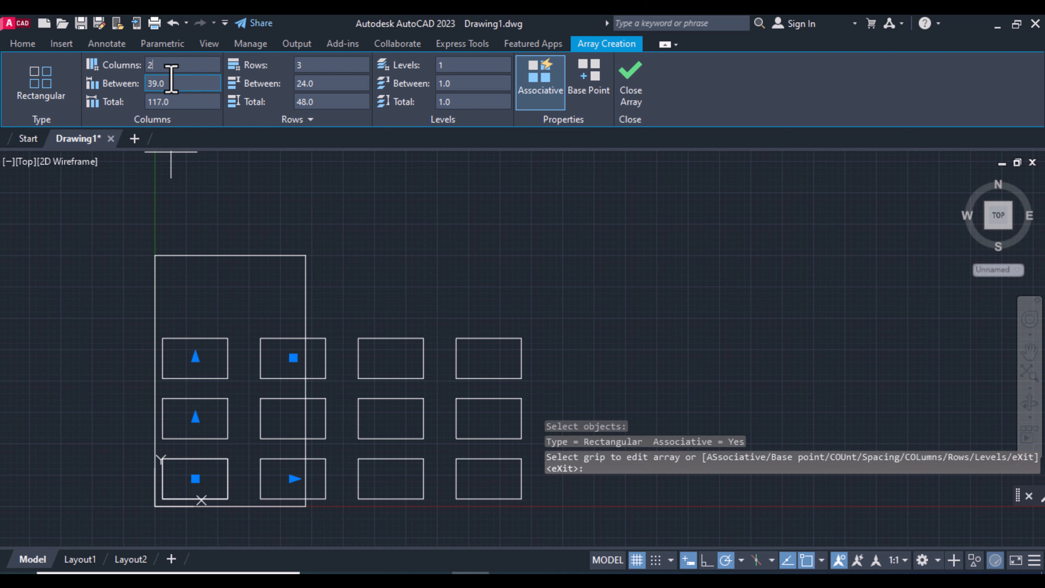
pyautogui.doubleClick(152, 84)
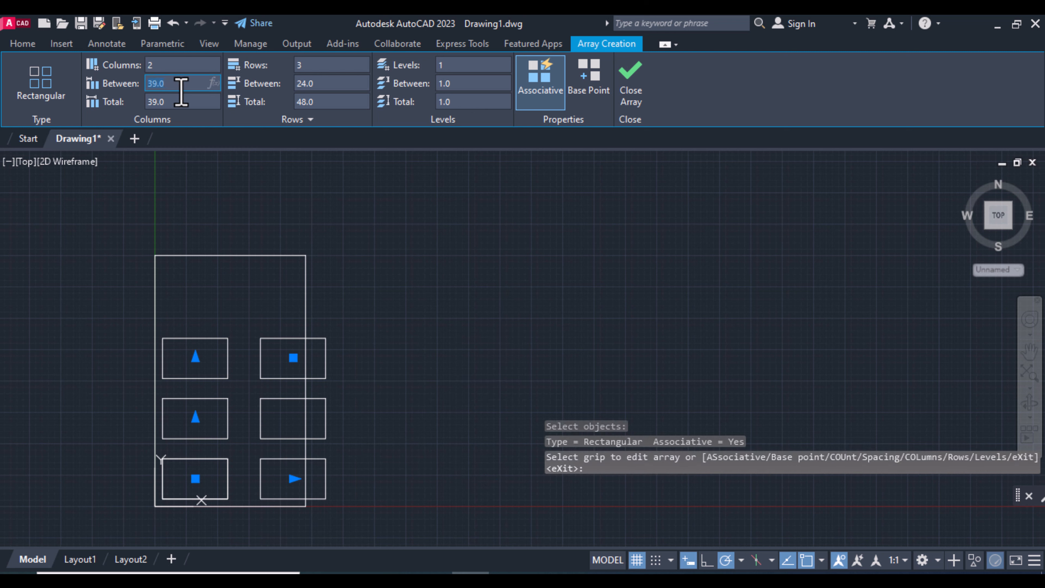
pyautogui.write('18')
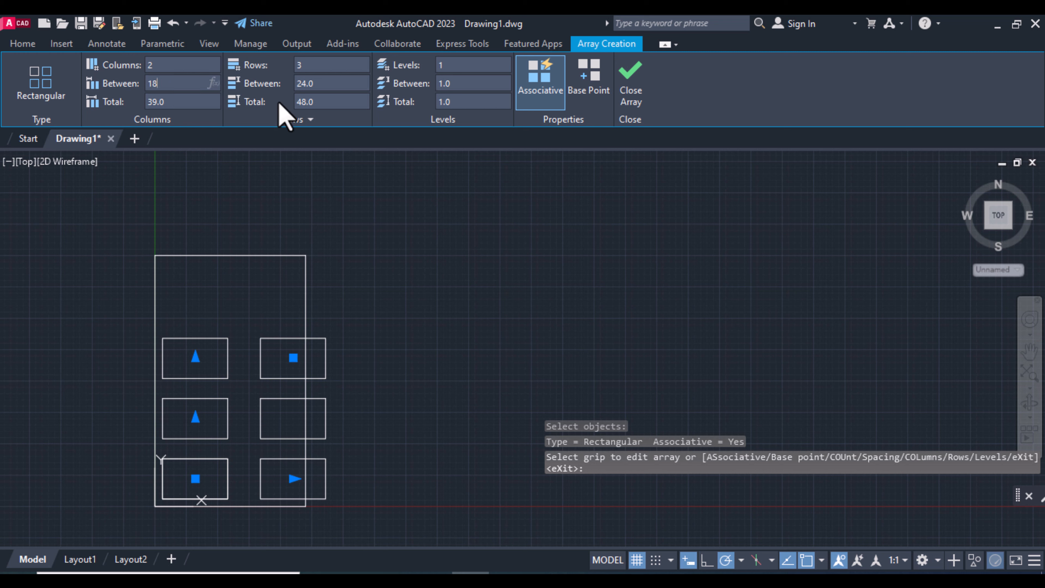
# Set the array to 2 rows with a row spacing of 28
pyautogui.click(312, 66)
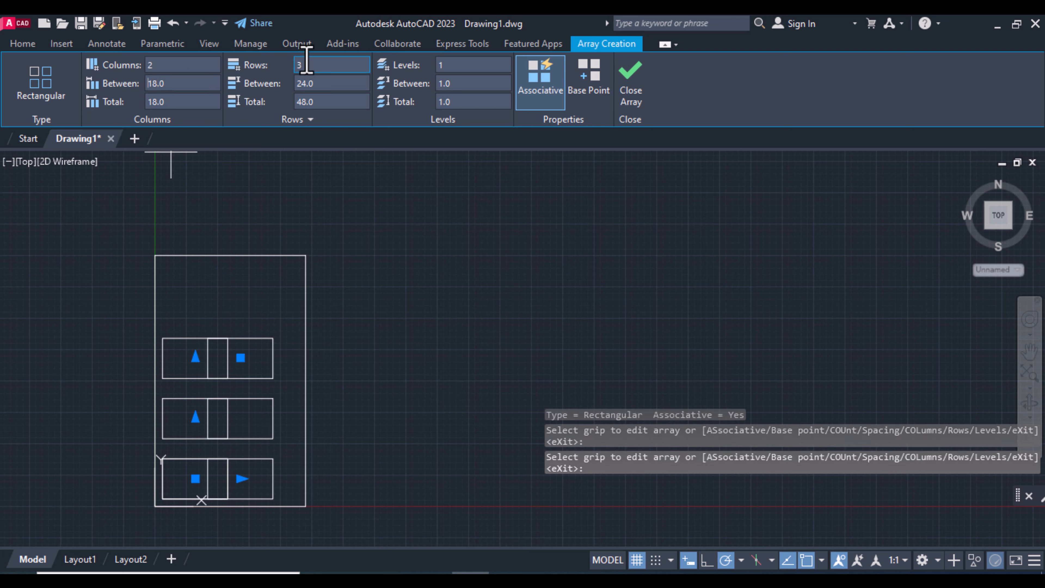
pyautogui.doubleClick(304, 65)
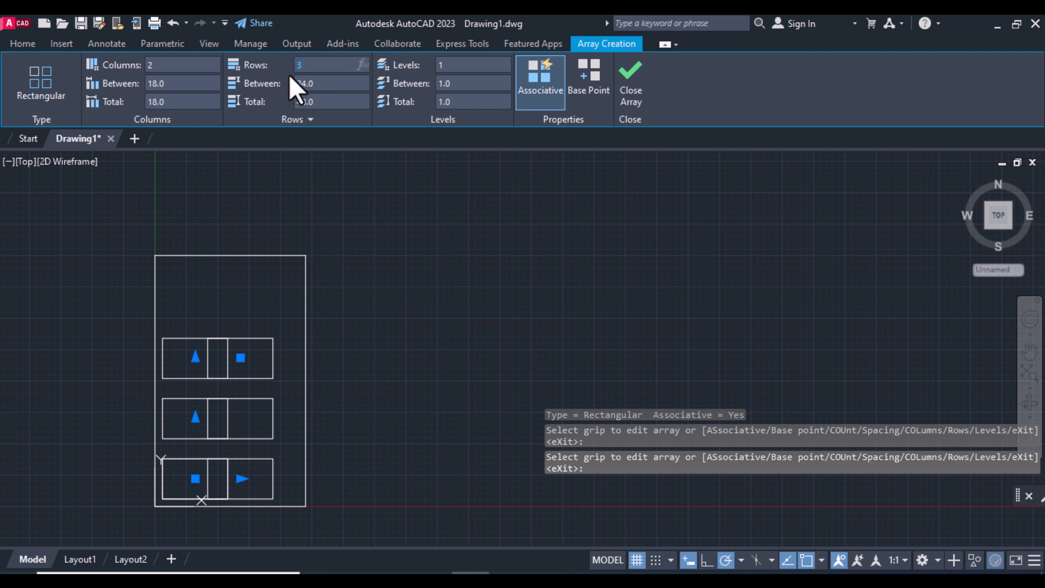
pyautogui.write('2')
pyautogui.click(320, 85)
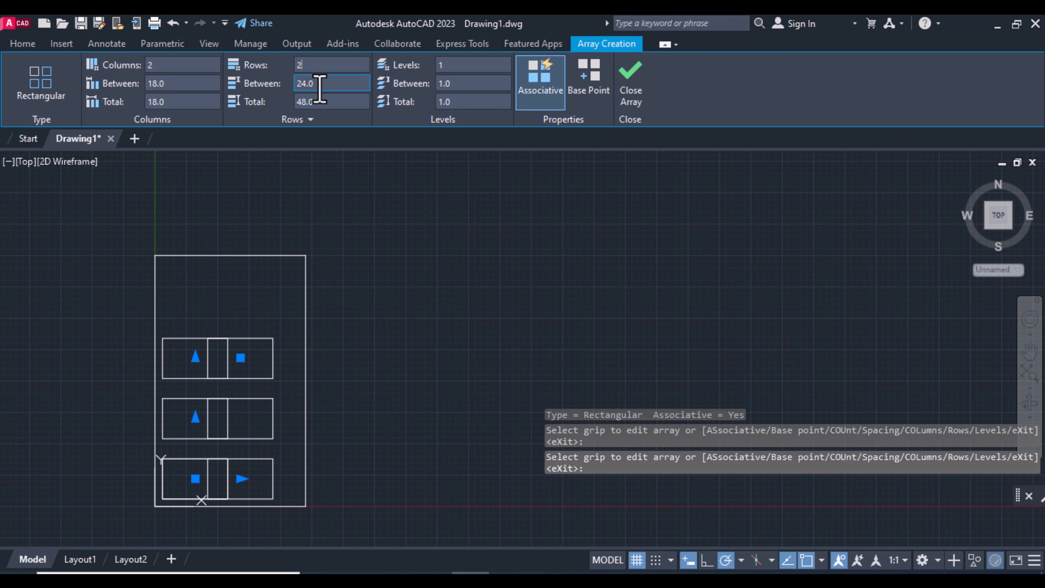
pyautogui.click(321, 84)
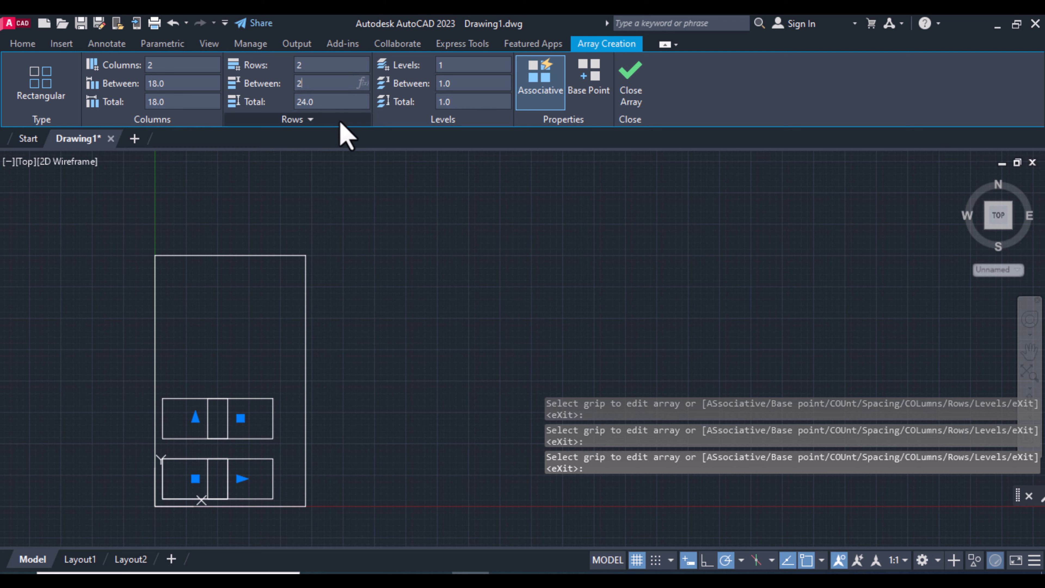
pyautogui.write('28')
pyautogui.click(334, 99)
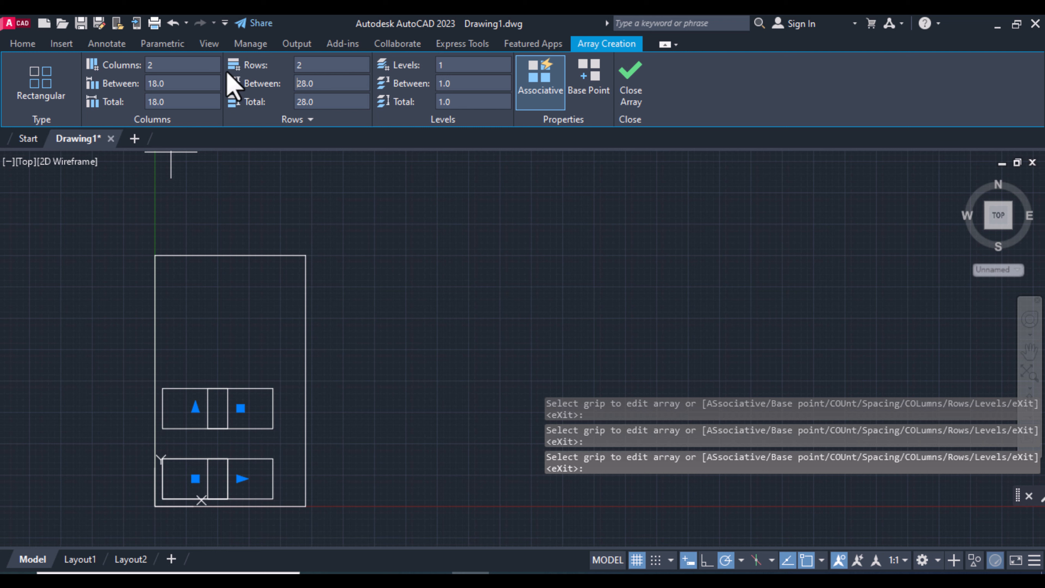
# Set the array's column spacing to 28 and its row spacing to 18
pyautogui.click(189, 82)
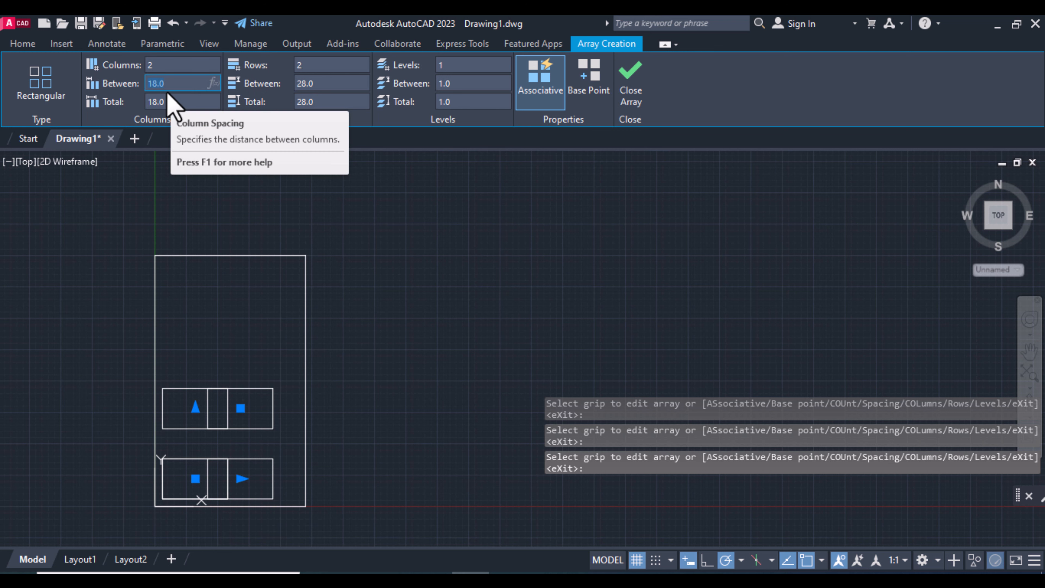
pyautogui.write('28')
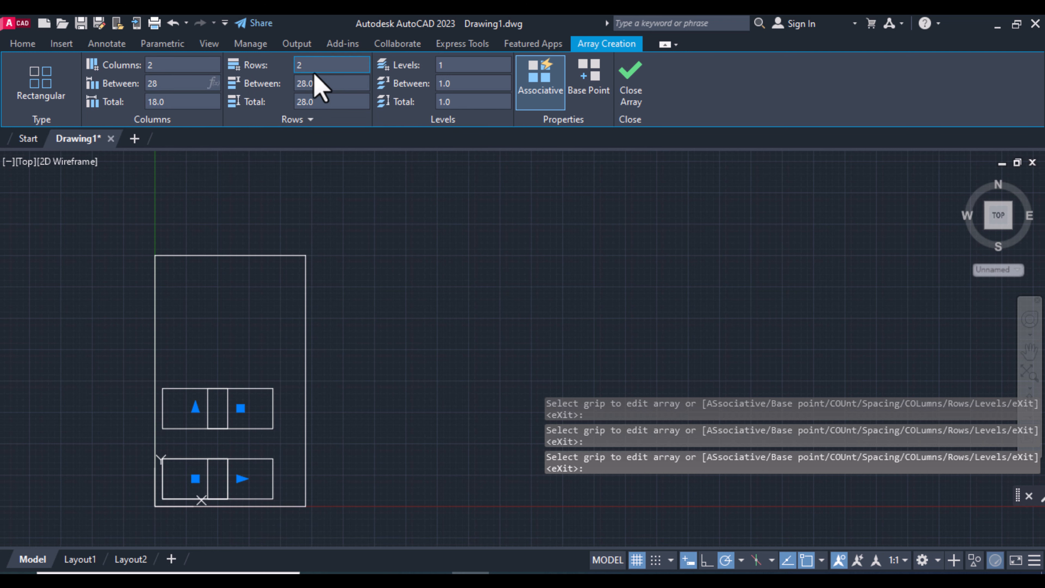
pyautogui.click(319, 83)
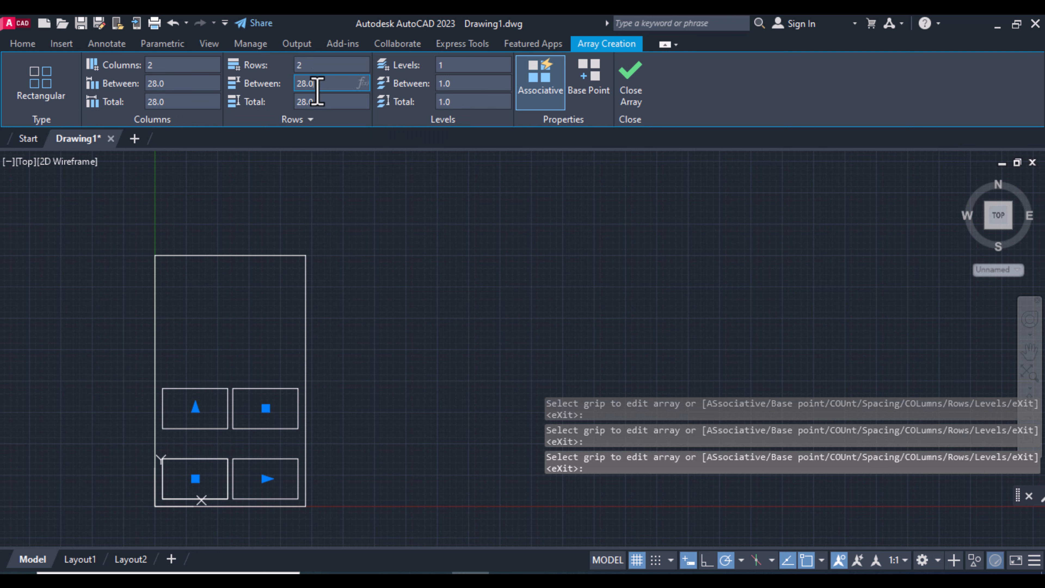
pyautogui.doubleClick(320, 84)
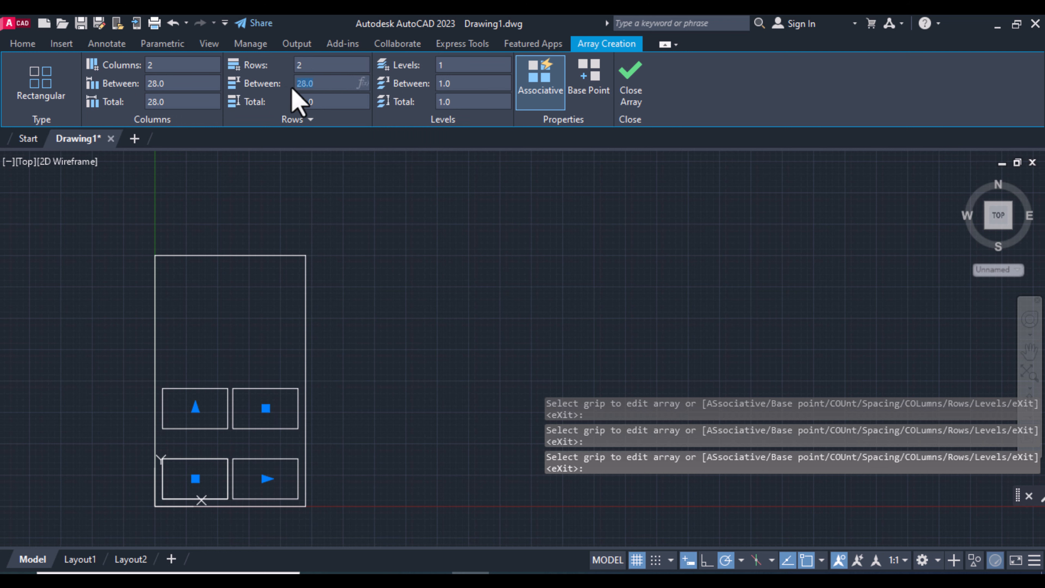
pyautogui.write('18')
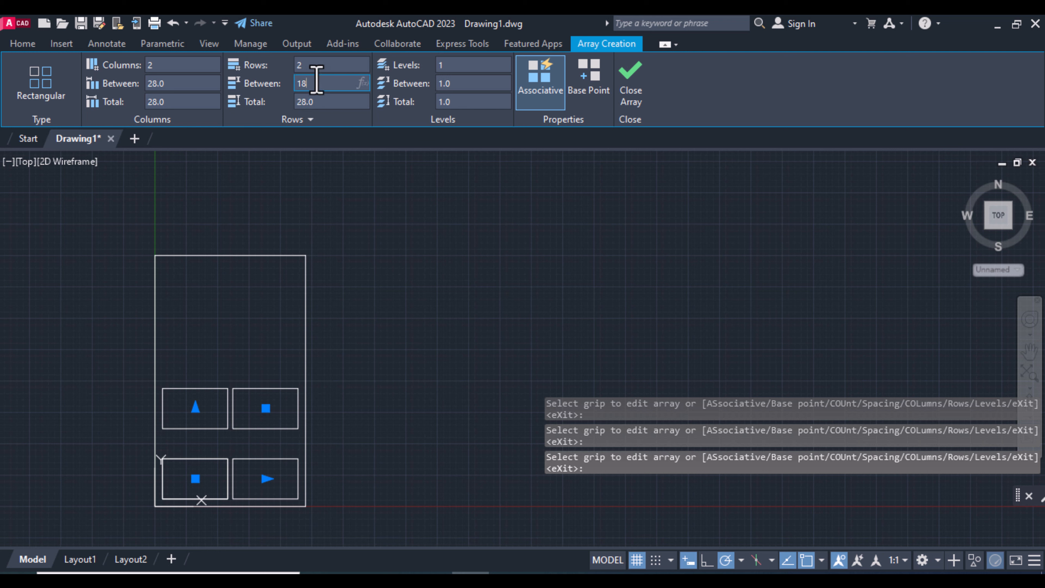
# Set the array's number of rows to 3 and finish the array
pyautogui.click(322, 66)
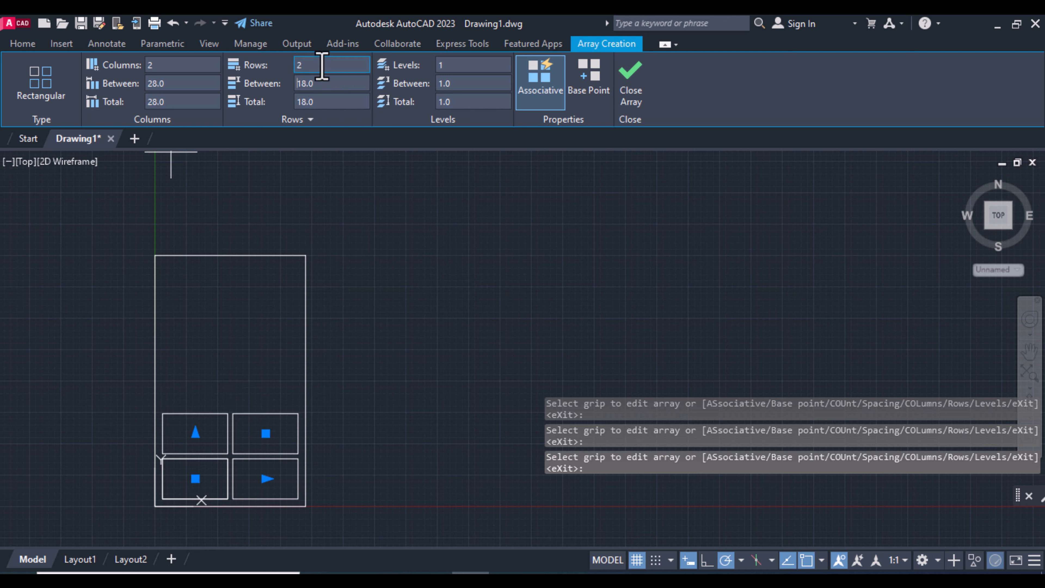
pyautogui.doubleClick(299, 65)
pyautogui.write('3')
pyautogui.press('Return')
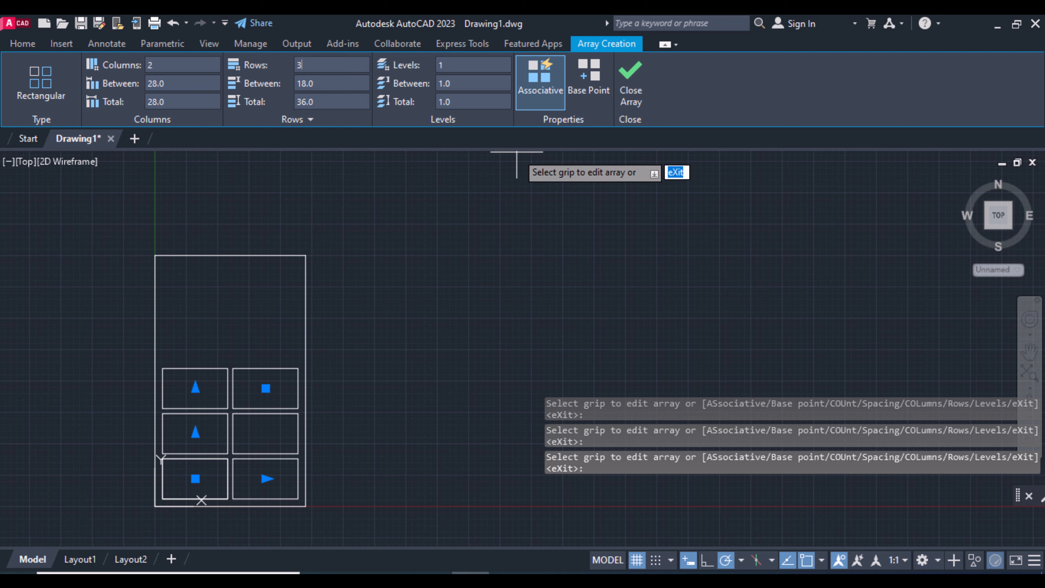
pyautogui.click(629, 92)
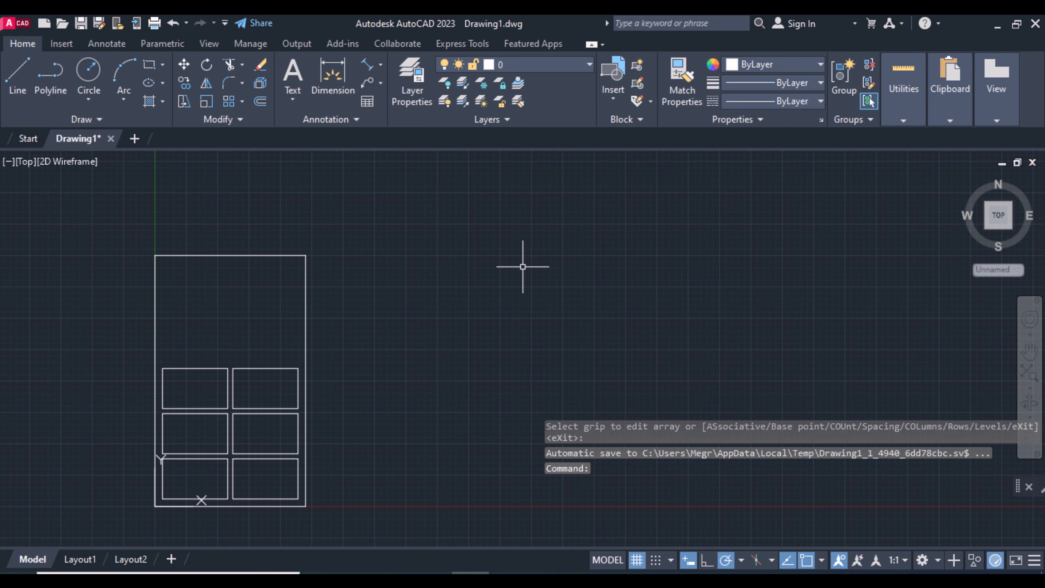
# Draw a rectangle 26 long and 12 wide inside the outline's upper-left corner, starting at point 3,97
pyautogui.write('REC')
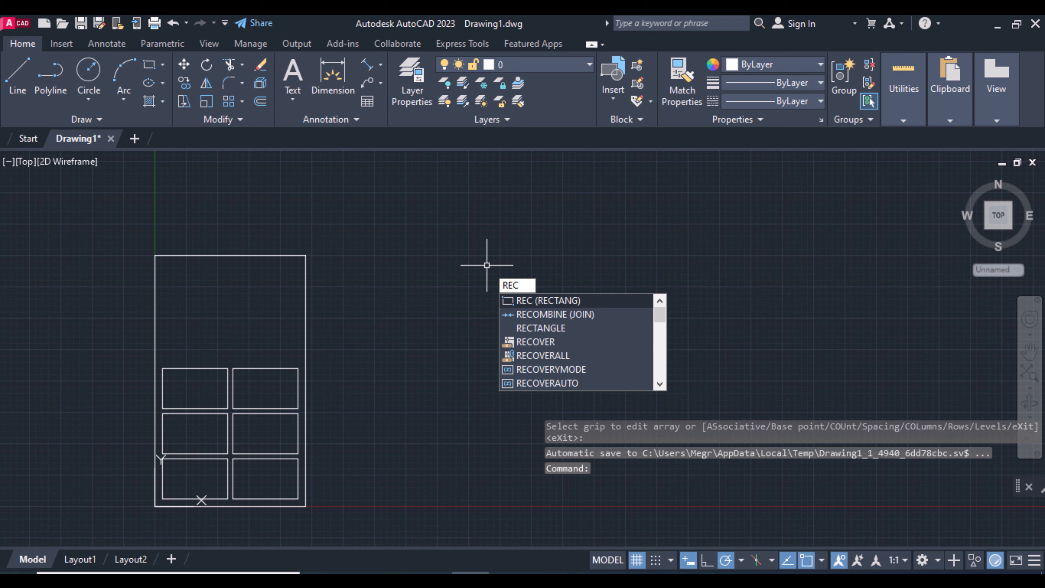
pyautogui.press('Return')
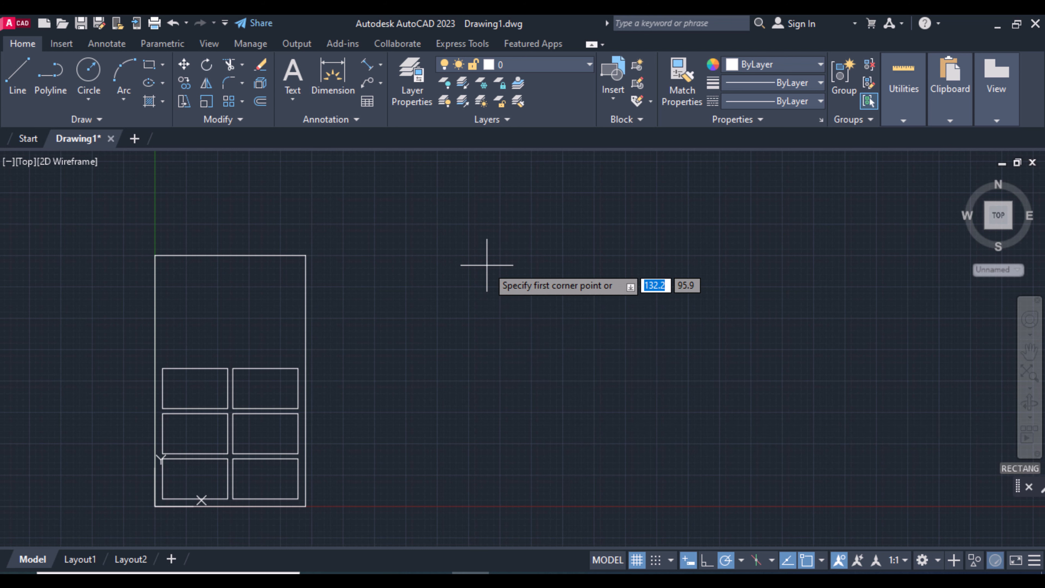
pyautogui.press('BackSpace')
pyautogui.press('Tab')
pyautogui.write('97')
pyautogui.press('Return')
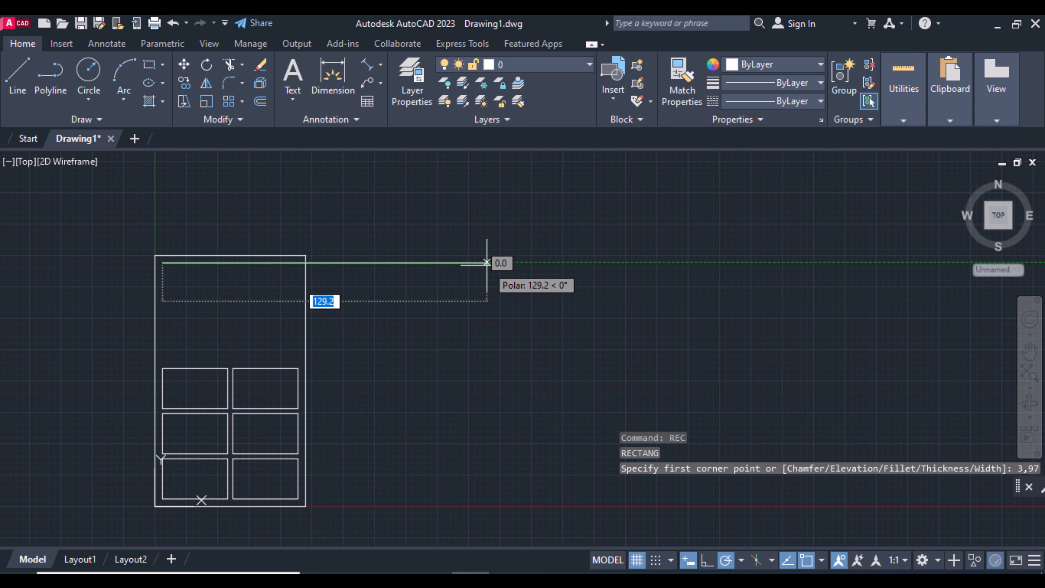
pyautogui.write('d')
pyautogui.press('Return')
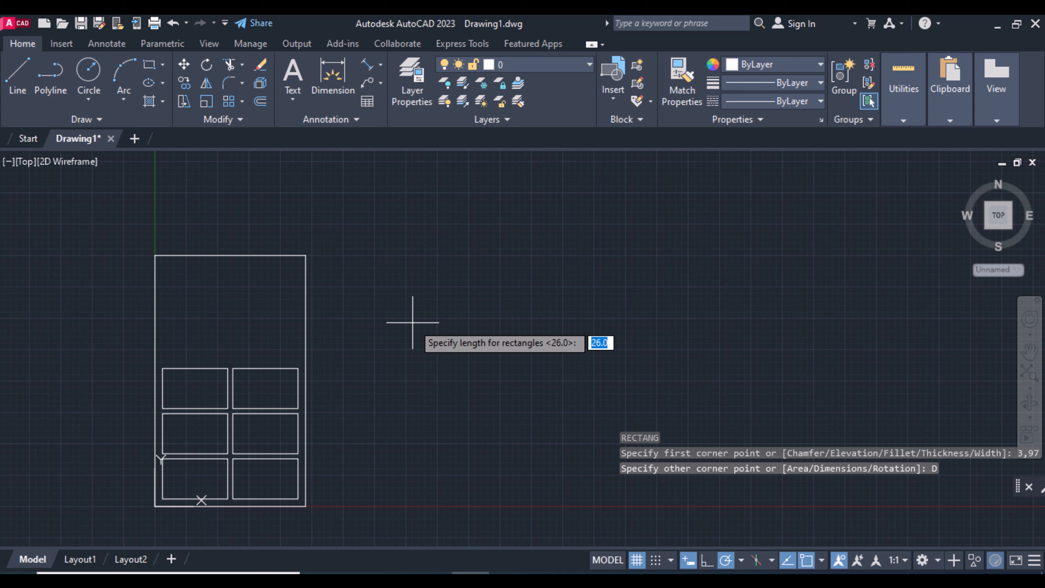
pyautogui.write('26')
pyautogui.press('Return')
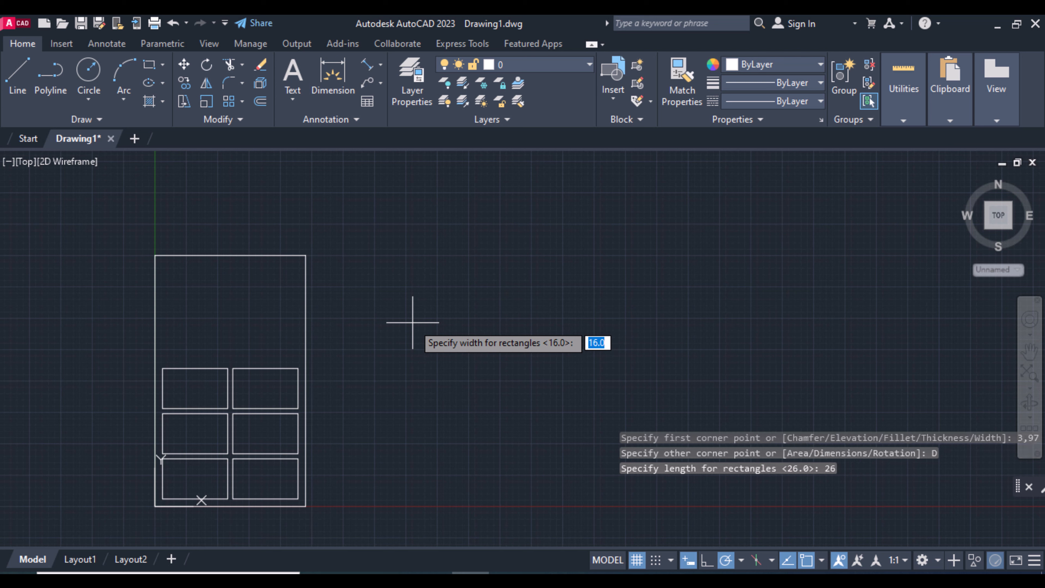
pyautogui.write('12')
pyautogui.press('Return')
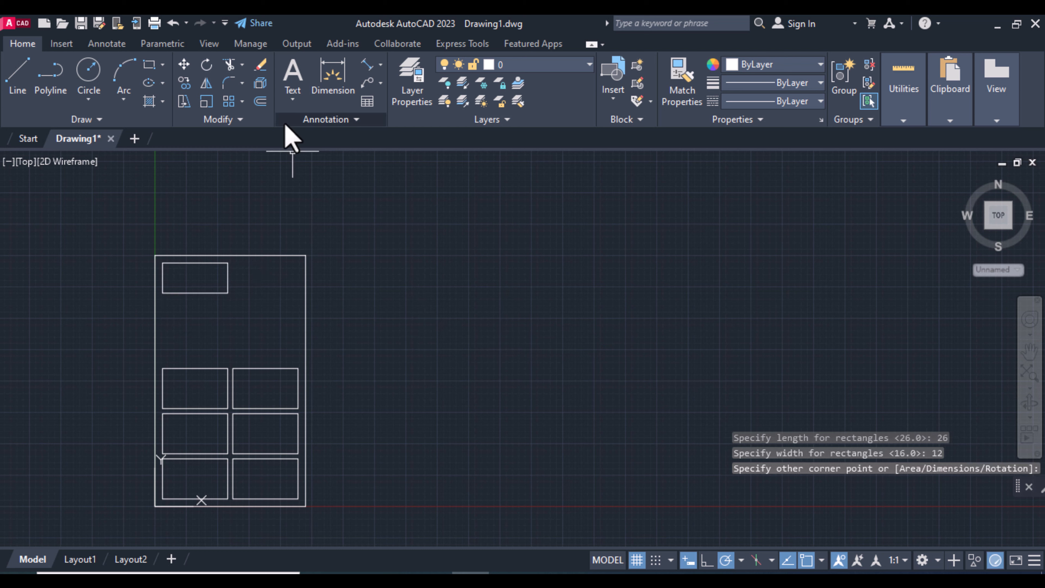
# Mirror the upper-left 26 by 12 rectangle about the outline's vertical centre line, keeping the source rectangle
pyautogui.click(204, 83)
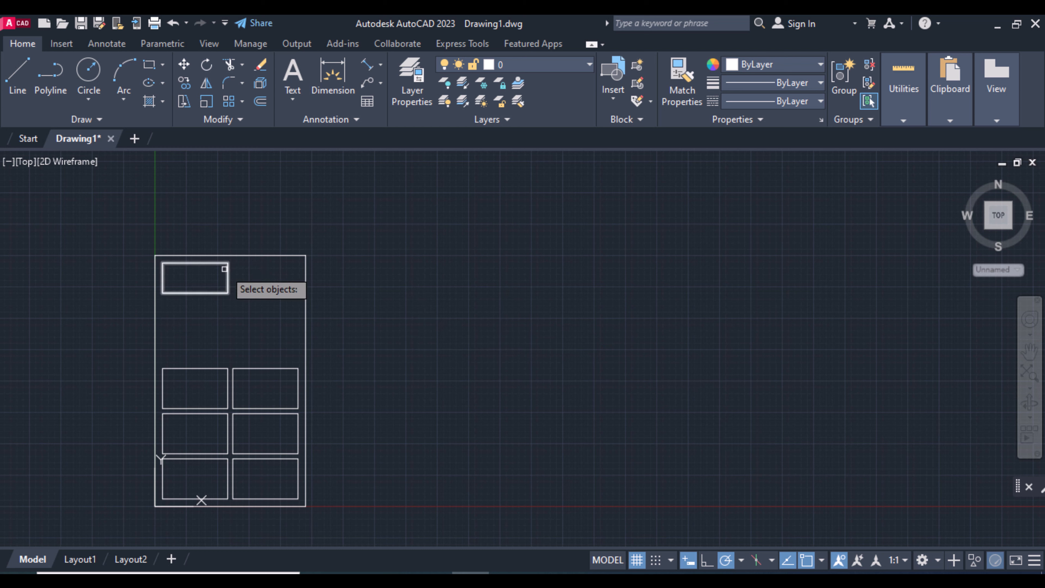
pyautogui.click(226, 273)
pyautogui.press('Return')
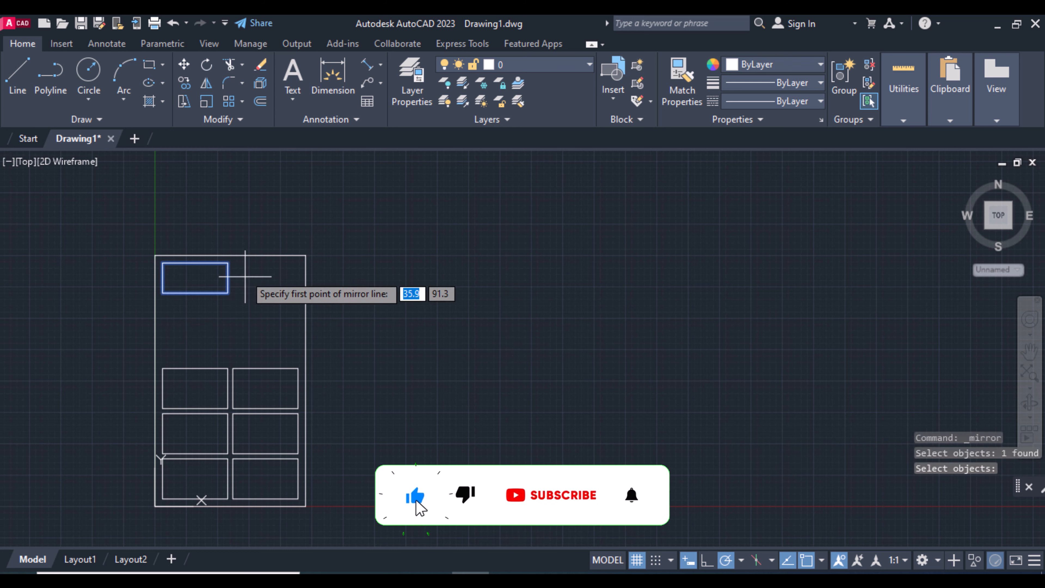
pyautogui.click(229, 250)
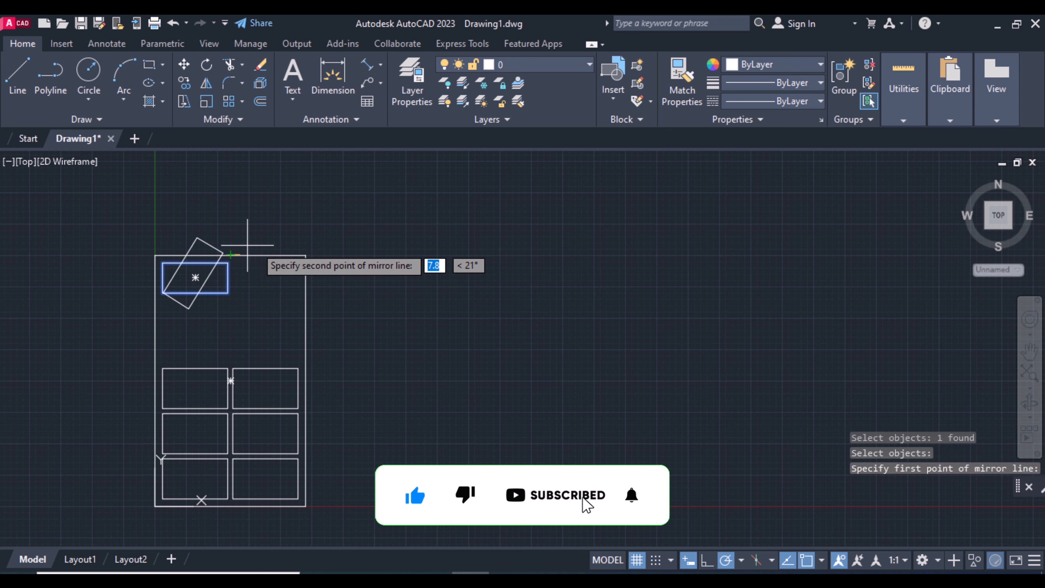
pyautogui.click(231, 215)
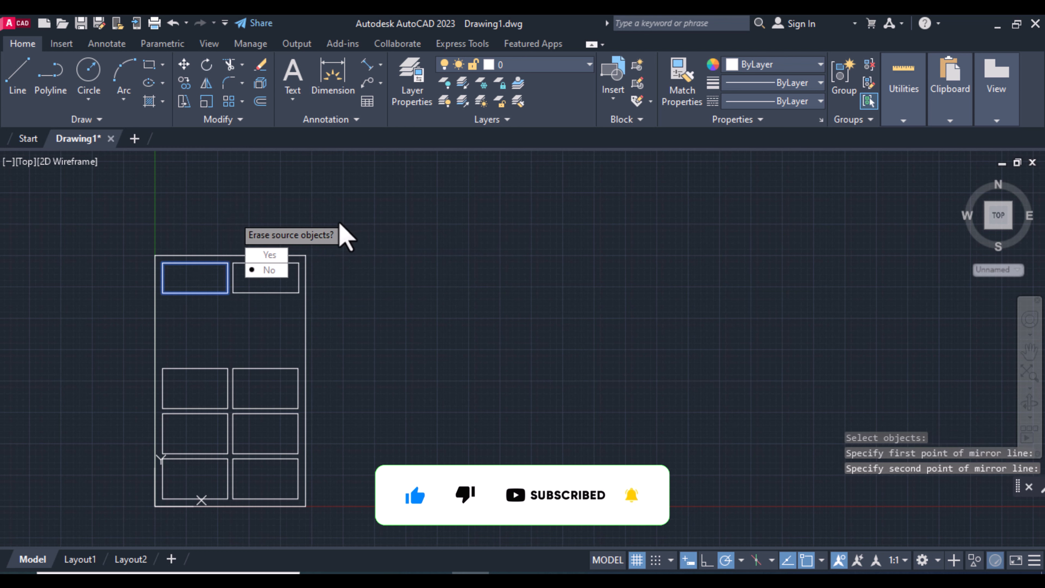
pyautogui.press('Return')
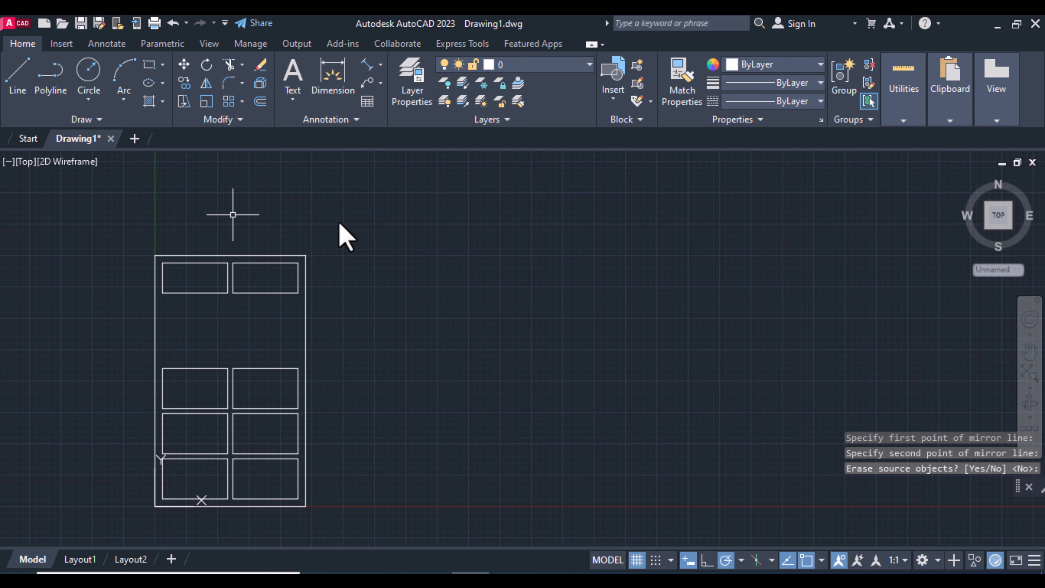
# Draw a vertical line 2 units long downward from the lower-left corner of the upper-left 26 by 12 rectangle
pyautogui.press('l')
pyautogui.press('Return')
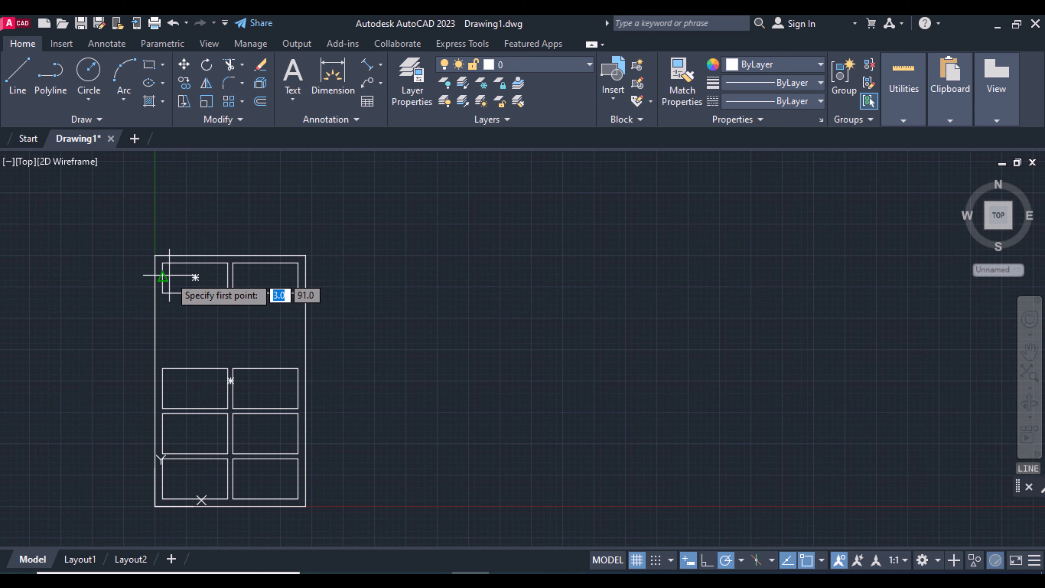
pyautogui.click(162, 293)
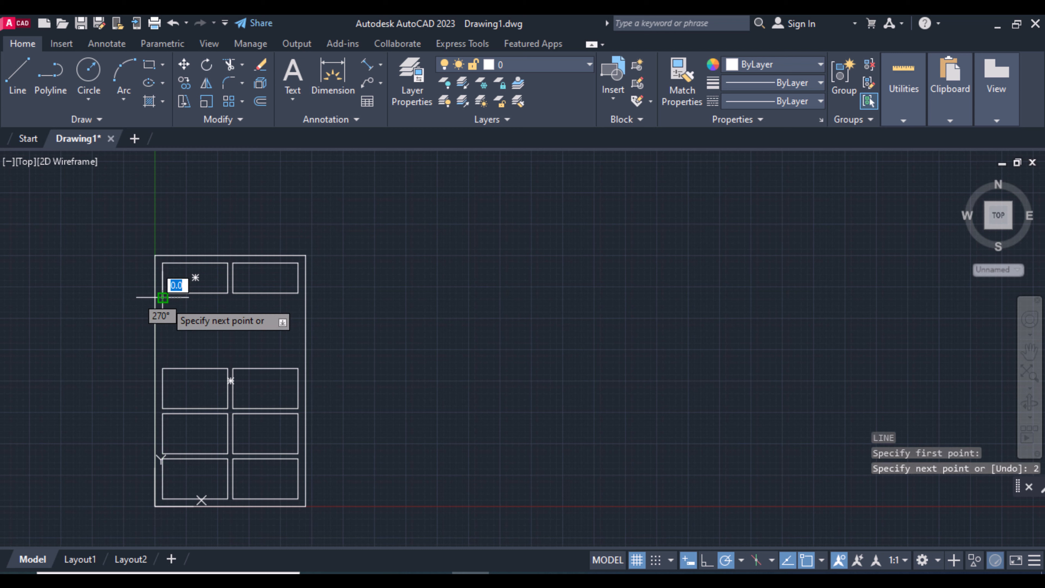
pyautogui.write('2')
pyautogui.press('Return')
pyautogui.press('Return')
# Draw a vertical line 4 units long upward from the upper-right corner of the array's top-right rectangle
pyautogui.press('Return')
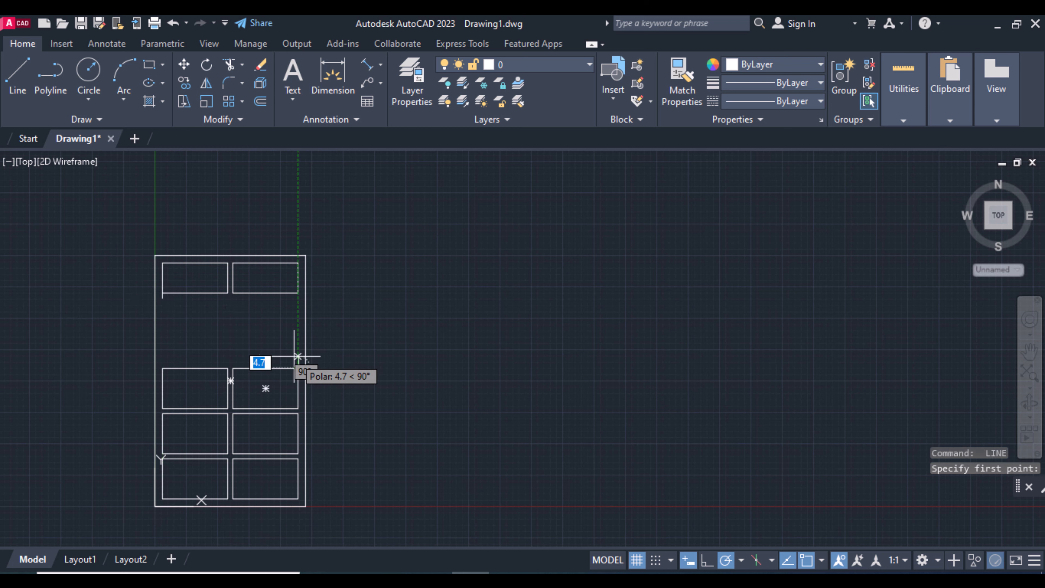
pyautogui.write('4')
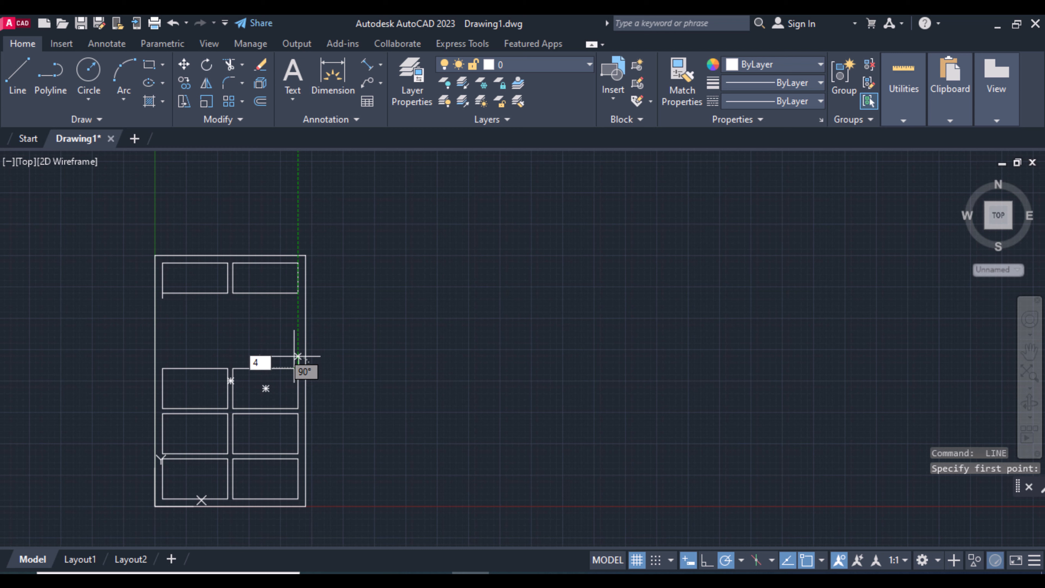
pyautogui.press('Return')
pyautogui.write('4')
pyautogui.press('Return')
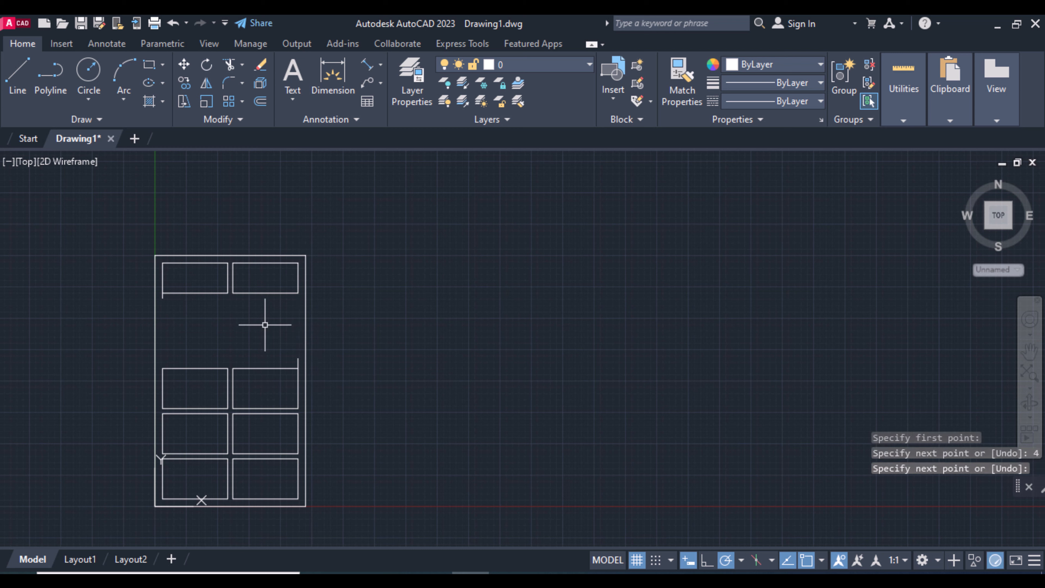
pyautogui.press('Return')
# Draw a rectangle across the empty middle area, from the left short line's lower end to the right short line's upper end
pyautogui.write('rec')
pyautogui.press('Return')
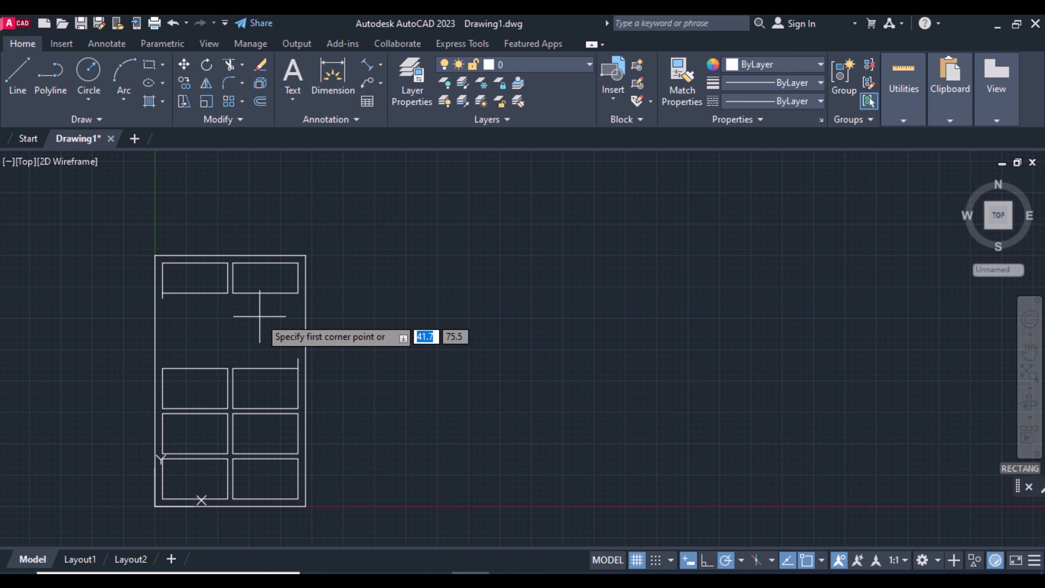
pyautogui.click(162, 297)
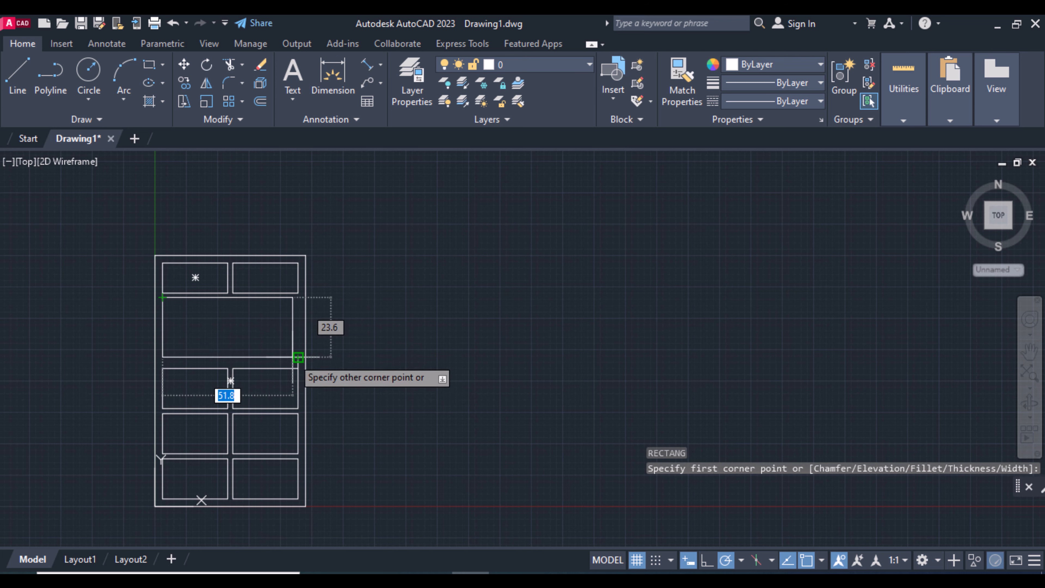
pyautogui.click(298, 357)
pyautogui.press('Return')
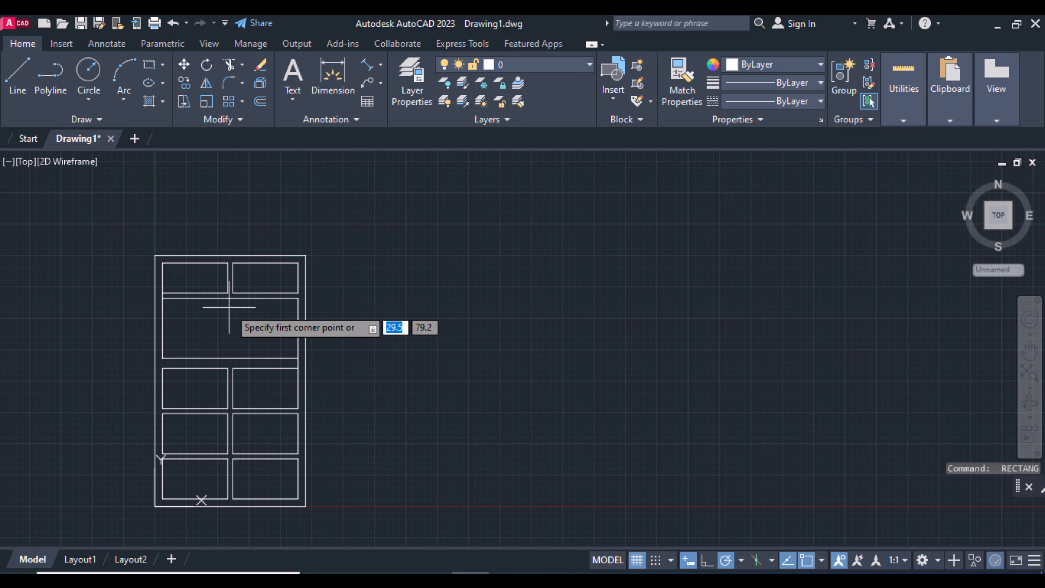
# Copy the large middle rectangle horizontally about 130 units to the right, into the empty space outside the outline
pyautogui.click(185, 82)
pyautogui.click(224, 297)
pyautogui.press('Return')
pyautogui.click(225, 297)
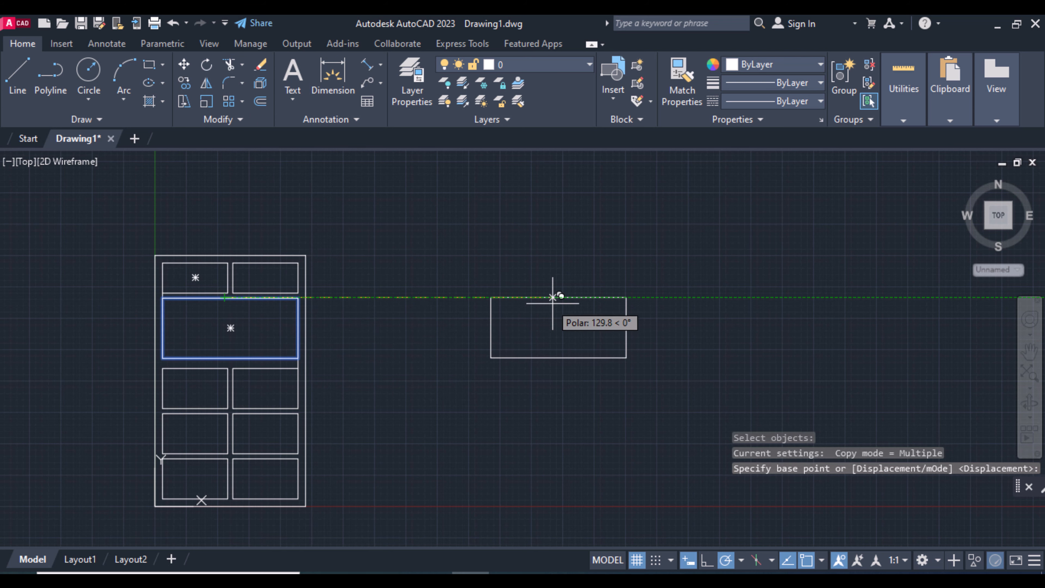
pyautogui.click(553, 298)
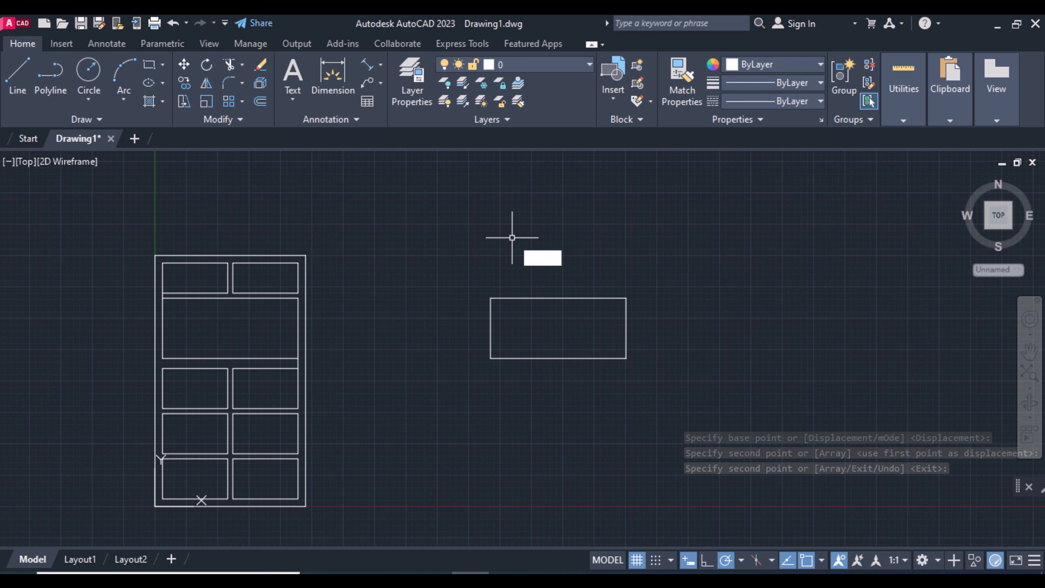
# Draw a 6 by 6 square inside the copied rectangle, starting on its bottom edge 2 units from the lower-left corner
pyautogui.write('rec')
pyautogui.press('Return')
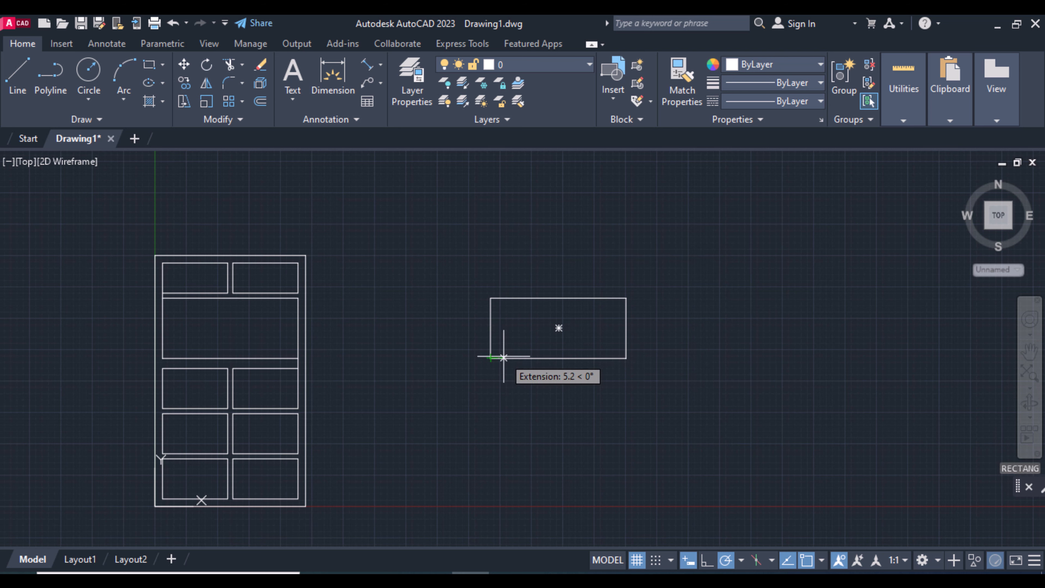
pyautogui.write('2')
pyautogui.press('Return')
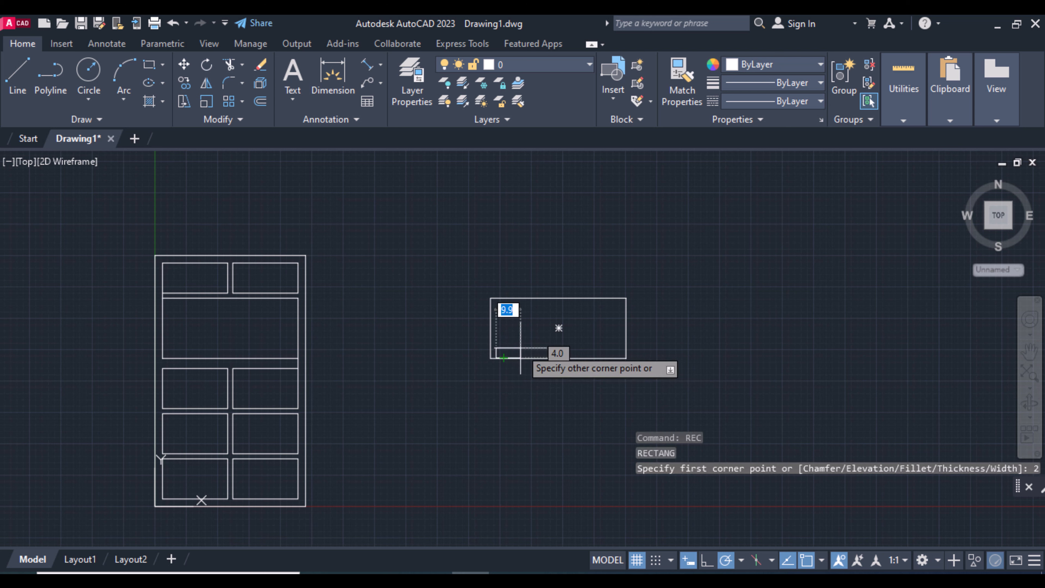
pyautogui.write('D')
pyautogui.press('Return')
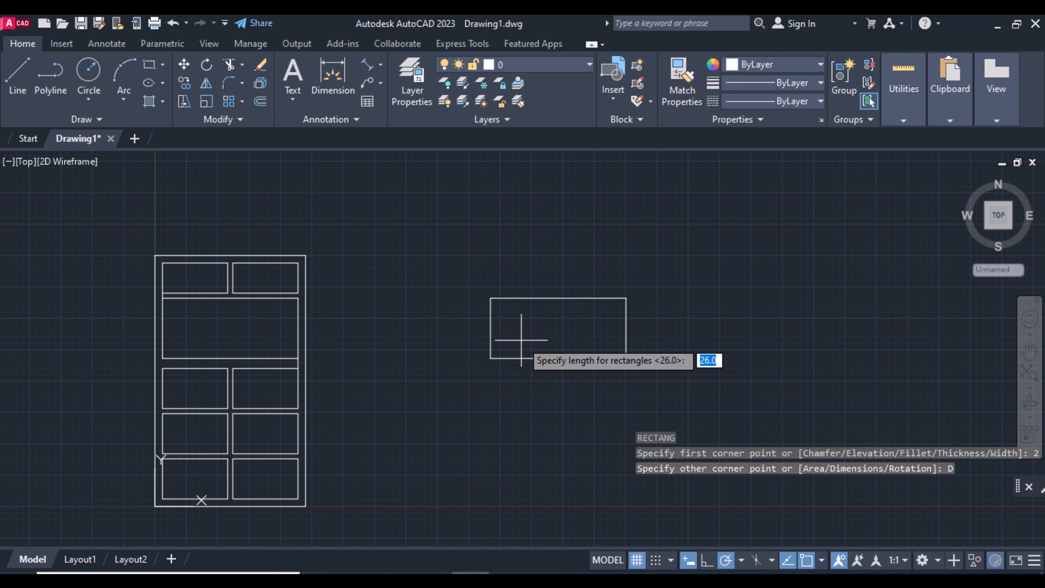
pyautogui.write('6')
pyautogui.press('Return')
pyautogui.write('6')
pyautogui.press('Return')
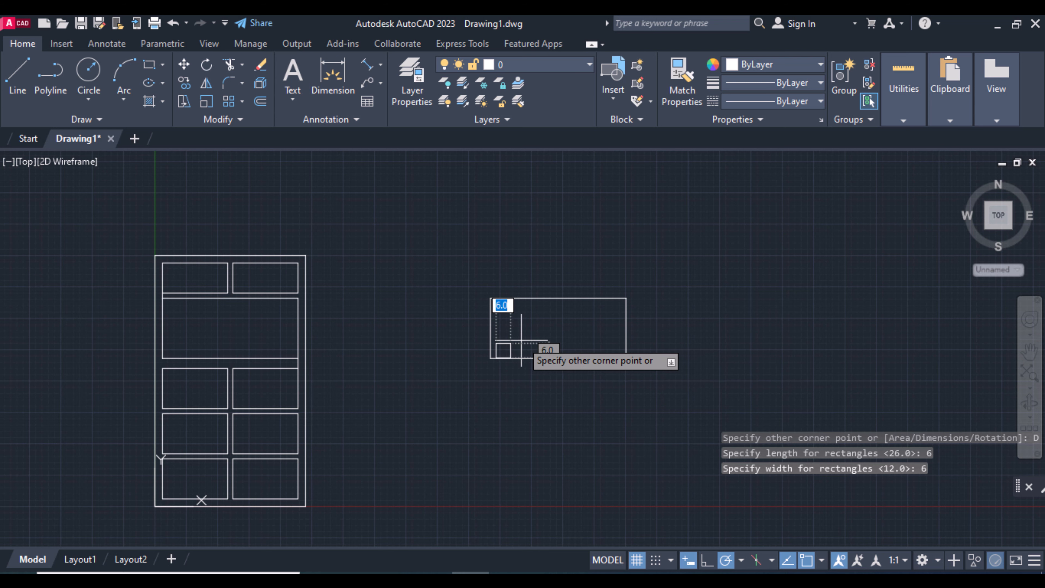
pyautogui.click(521, 340)
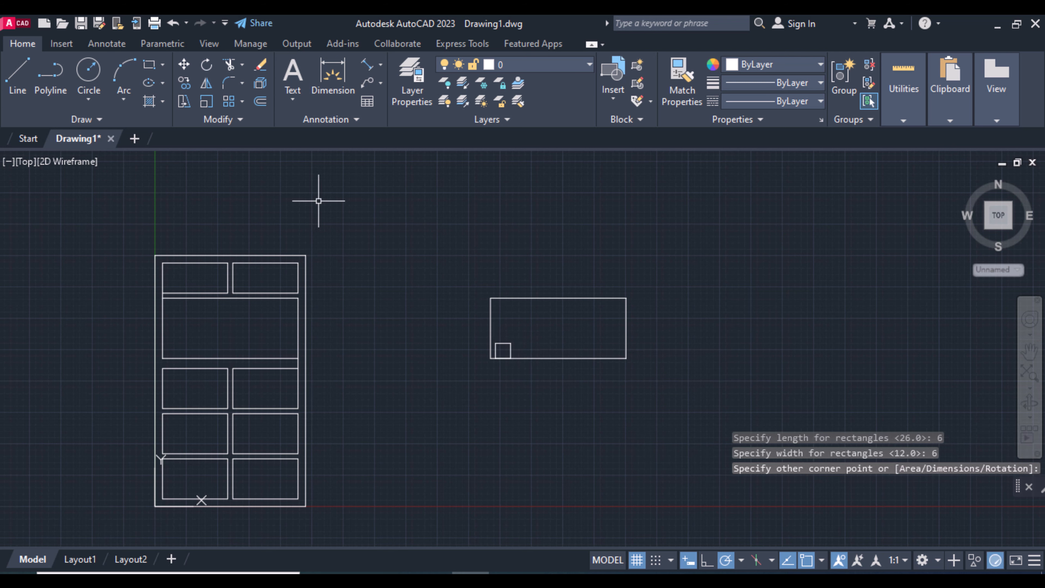
# Move the 6 by 6 square 2 units straight up from the copied rectangle's bottom edge
pyautogui.click(184, 82)
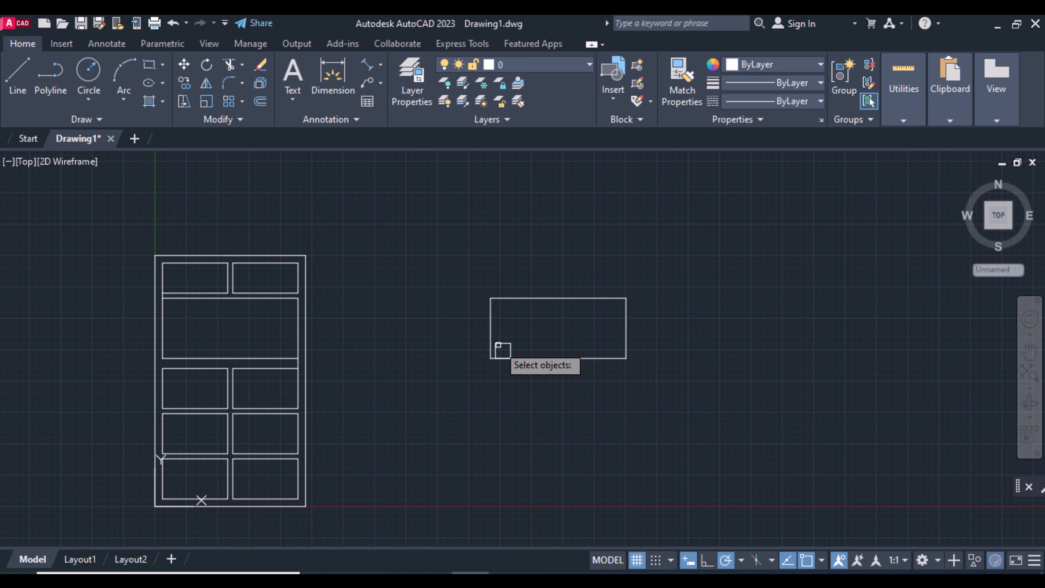
pyautogui.click(496, 349)
pyautogui.scroll(2, 488, 337)
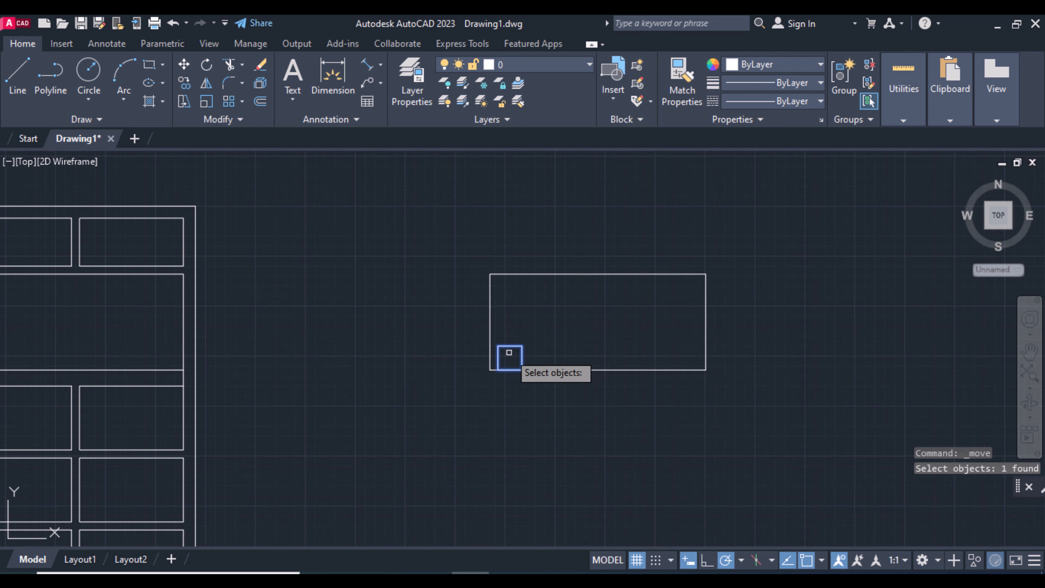
pyautogui.press('Return')
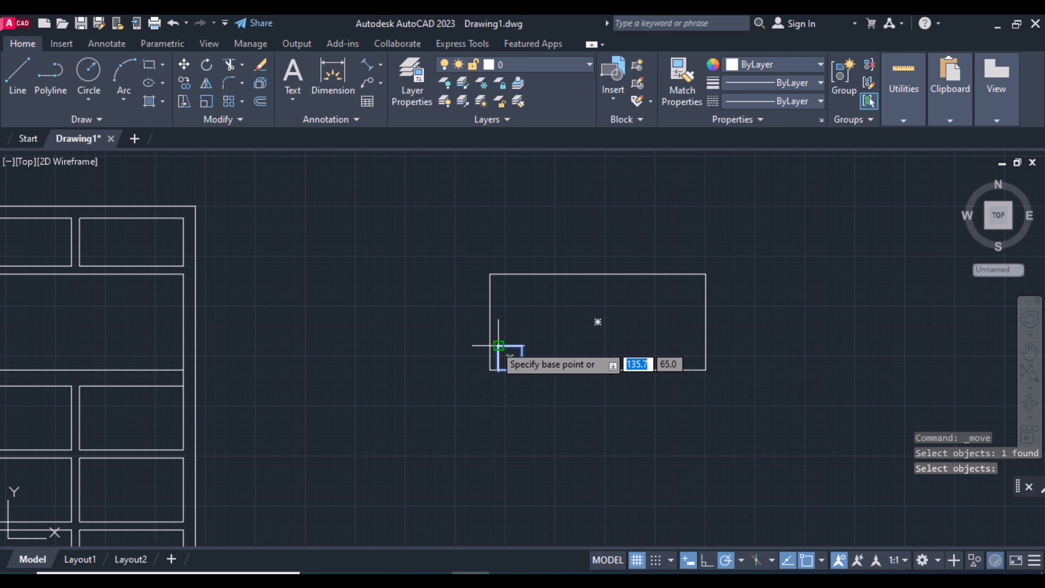
pyautogui.click(498, 345)
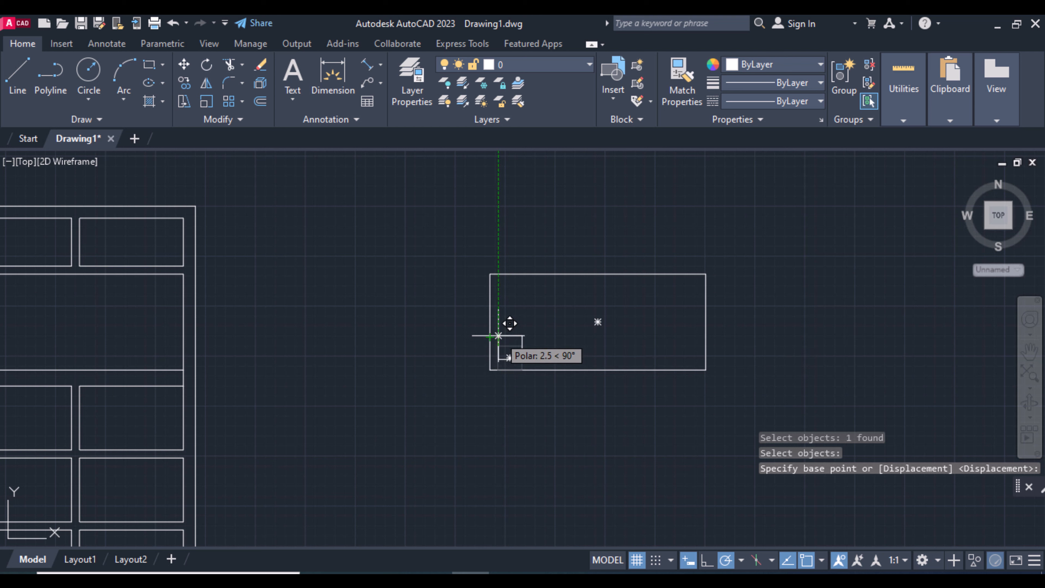
pyautogui.write('2')
pyautogui.press('Return')
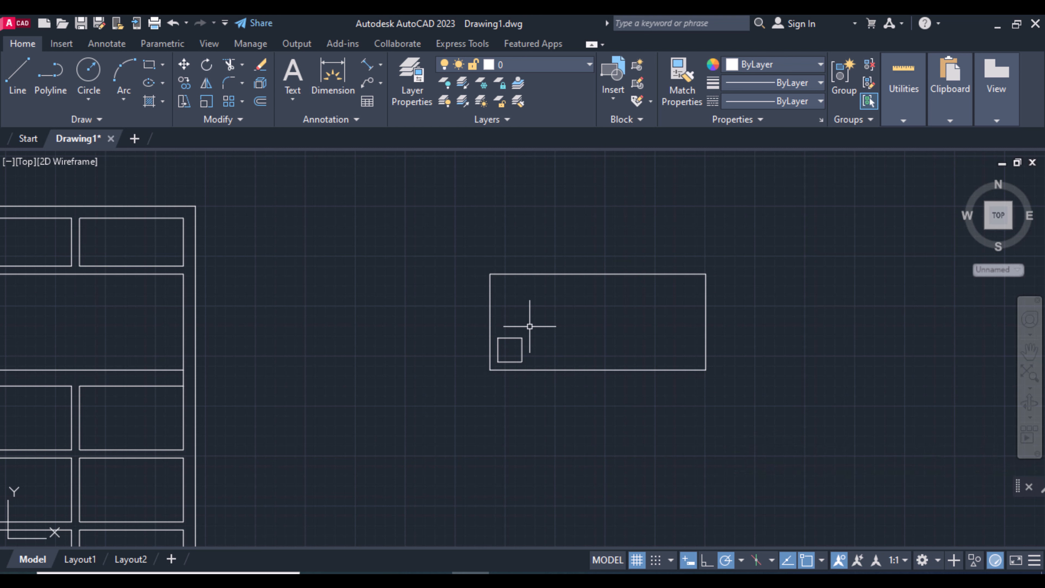
# Create a rectangular array of the 6 by 6 square with 8 columns spaced 8 units apart
pyautogui.click(226, 102)
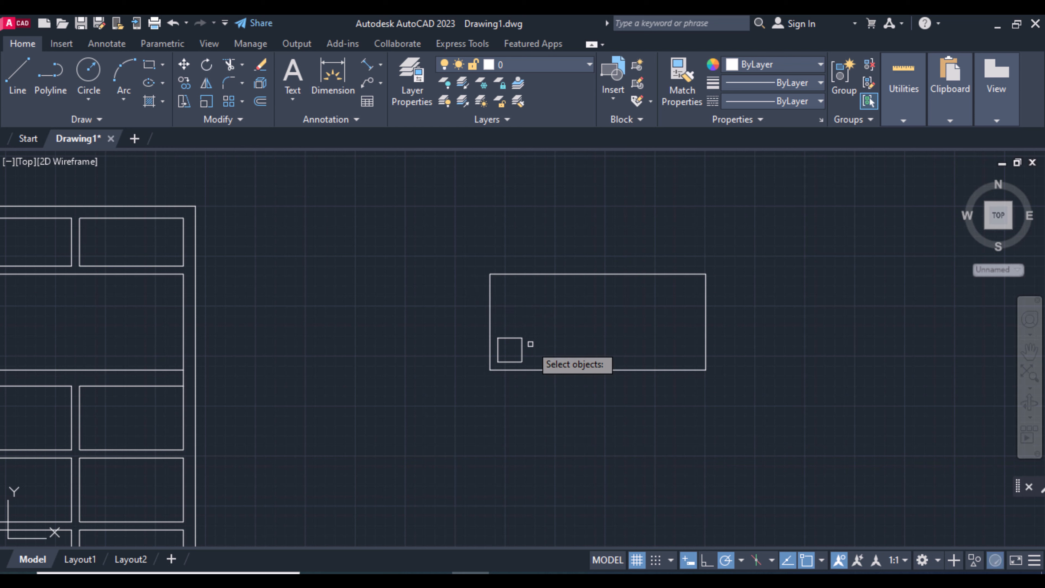
pyautogui.click(515, 337)
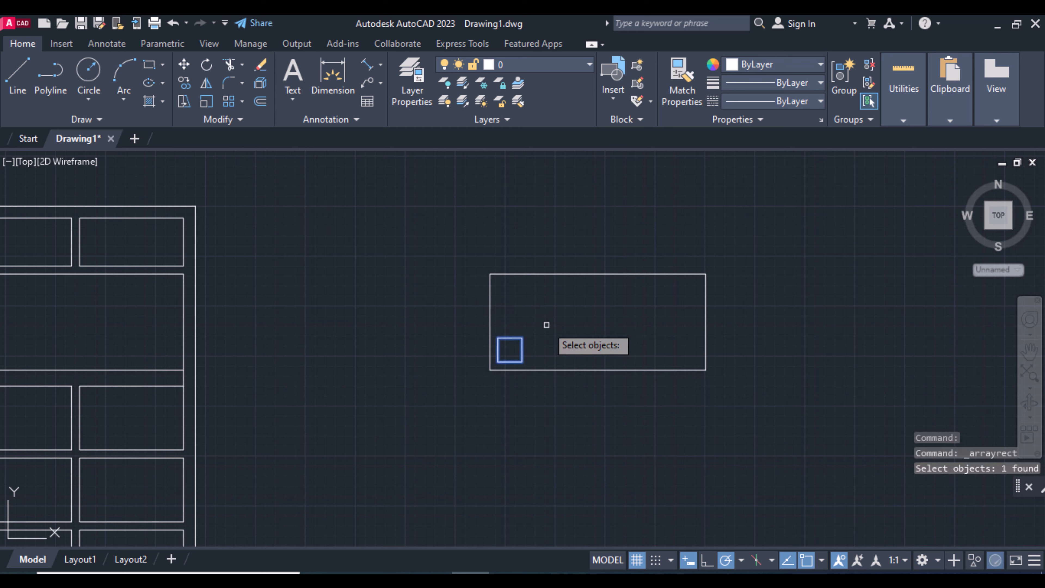
pyautogui.press('Return')
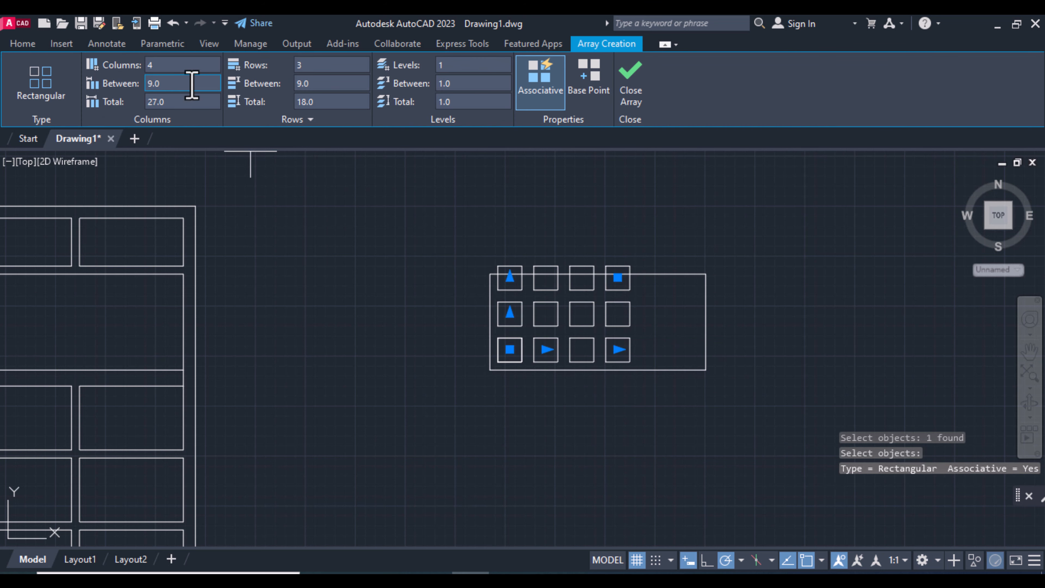
pyautogui.click(170, 68)
pyautogui.write('8')
pyautogui.click(165, 82)
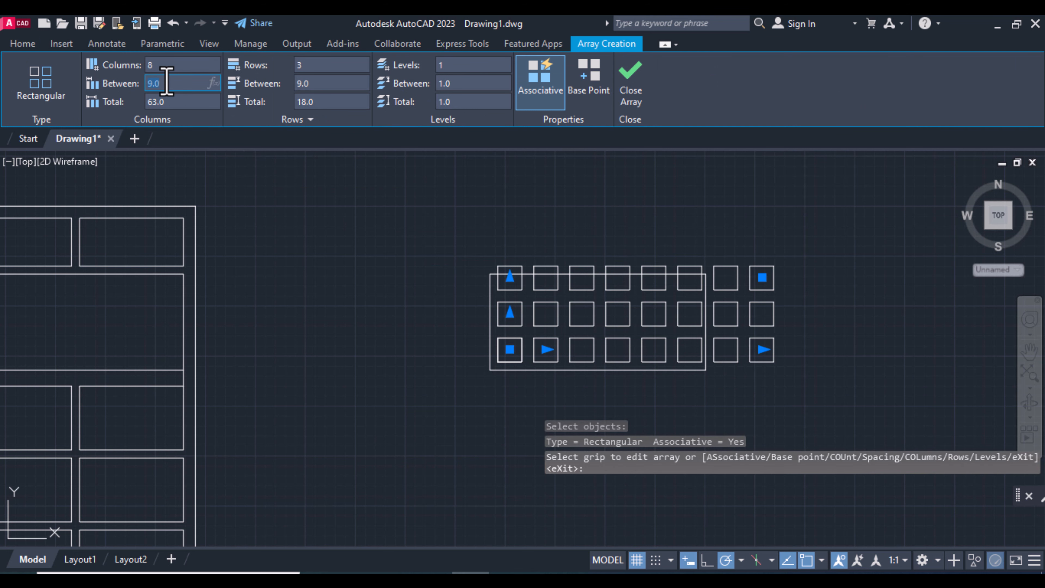
pyautogui.write('8')
# Set the square array to 8 rows with a row spacing of 8, and finish the array
pyautogui.click(307, 64)
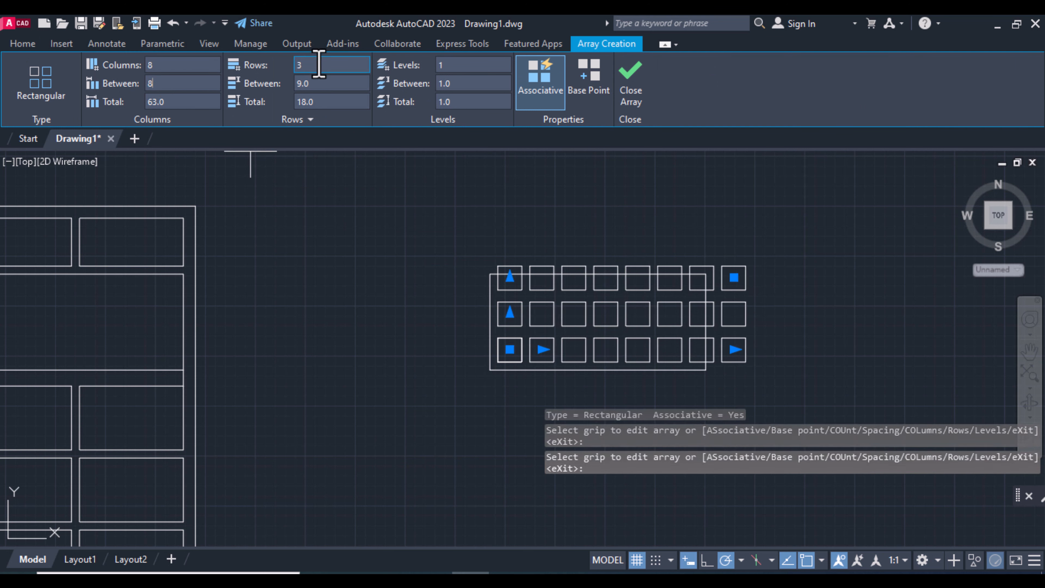
pyautogui.write('8')
pyautogui.click(321, 84)
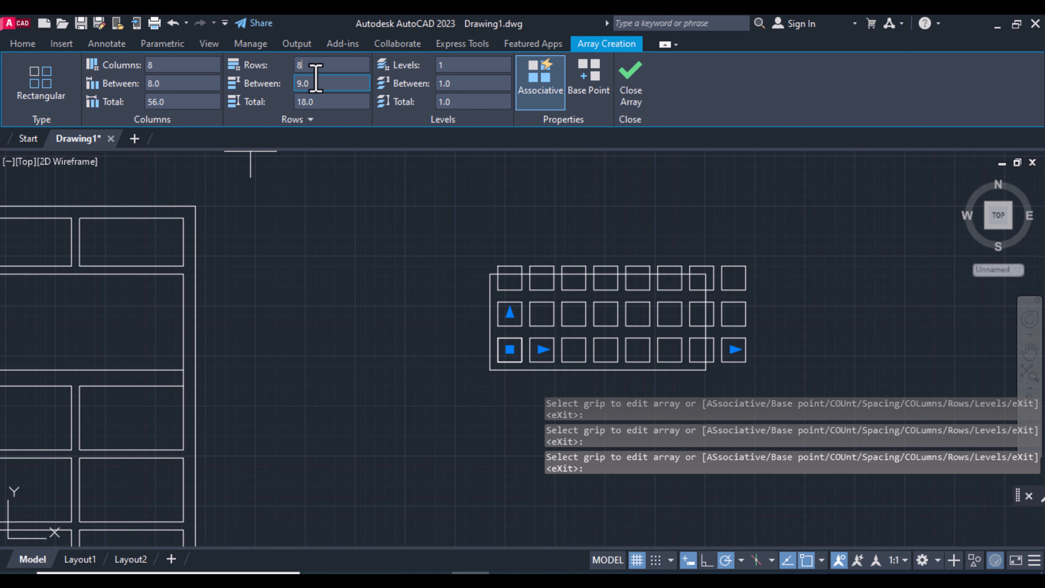
pyautogui.write('8')
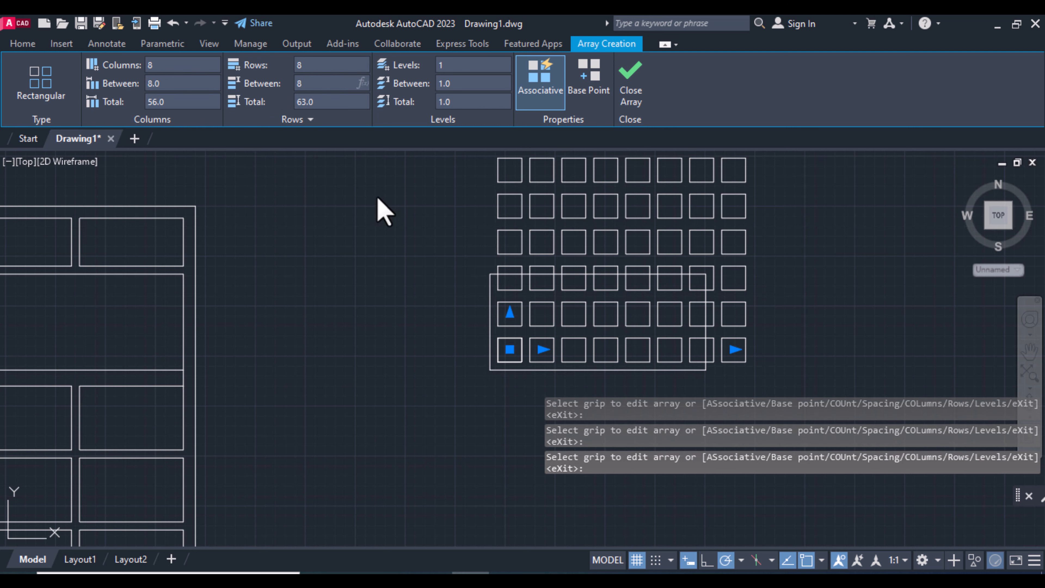
pyautogui.click(630, 84)
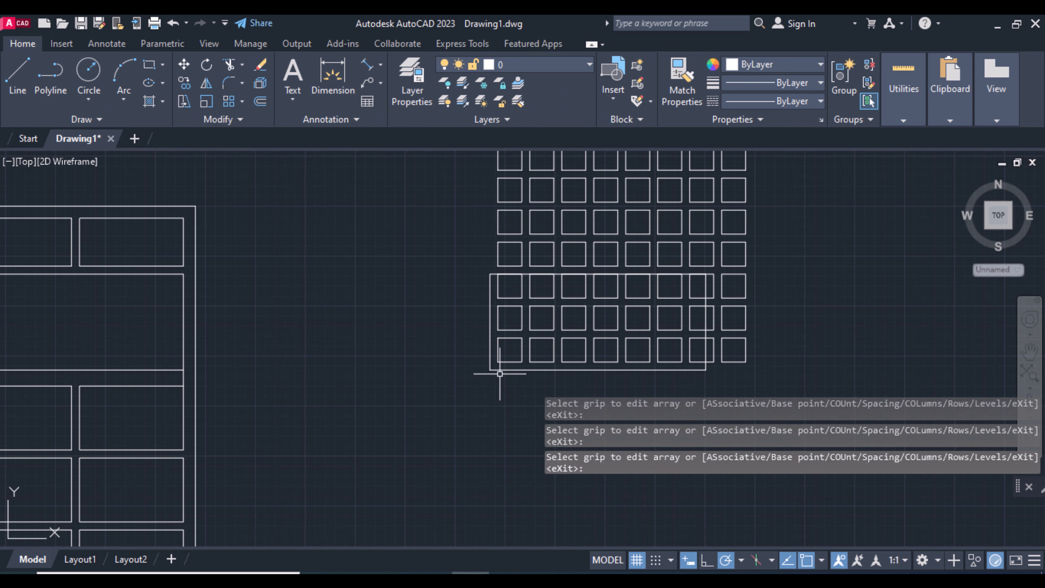
# Move the copied rectangle from its lower-left corner to the empty space below the array of squares
pyautogui.scroll(-2, 459, 386)
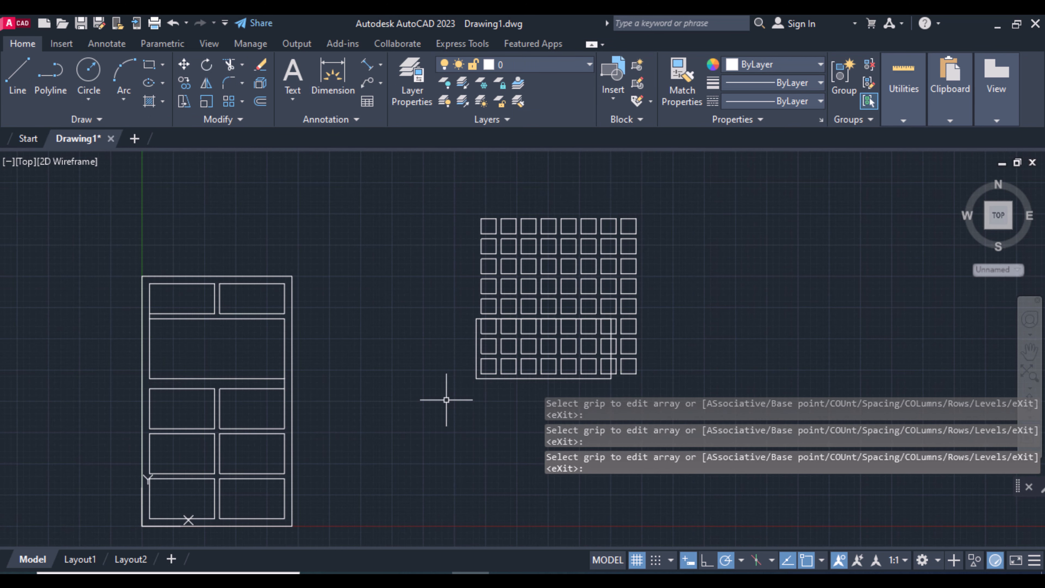
pyautogui.click(469, 373)
pyautogui.click(184, 64)
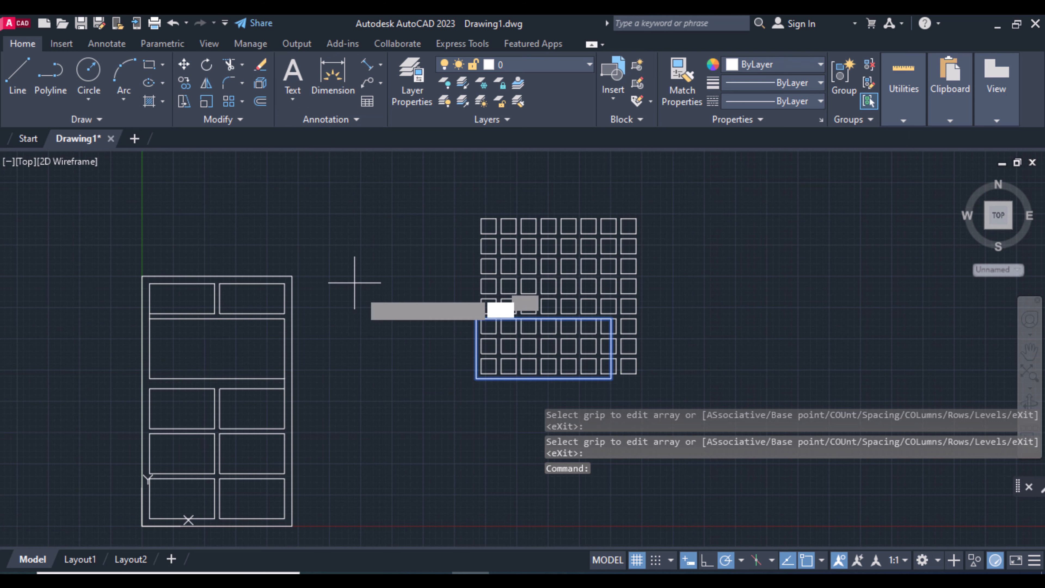
pyautogui.click(476, 379)
pyautogui.press('Escape')
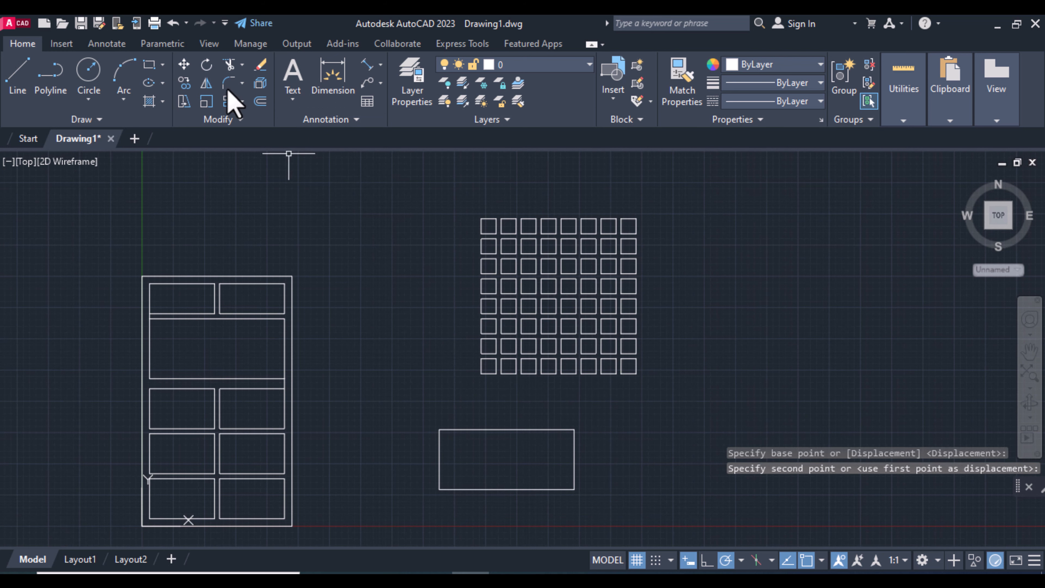
# Rotate the array of squares 45° about its centre so that it stands on one corner
pyautogui.click(207, 66)
pyautogui.click(528, 293)
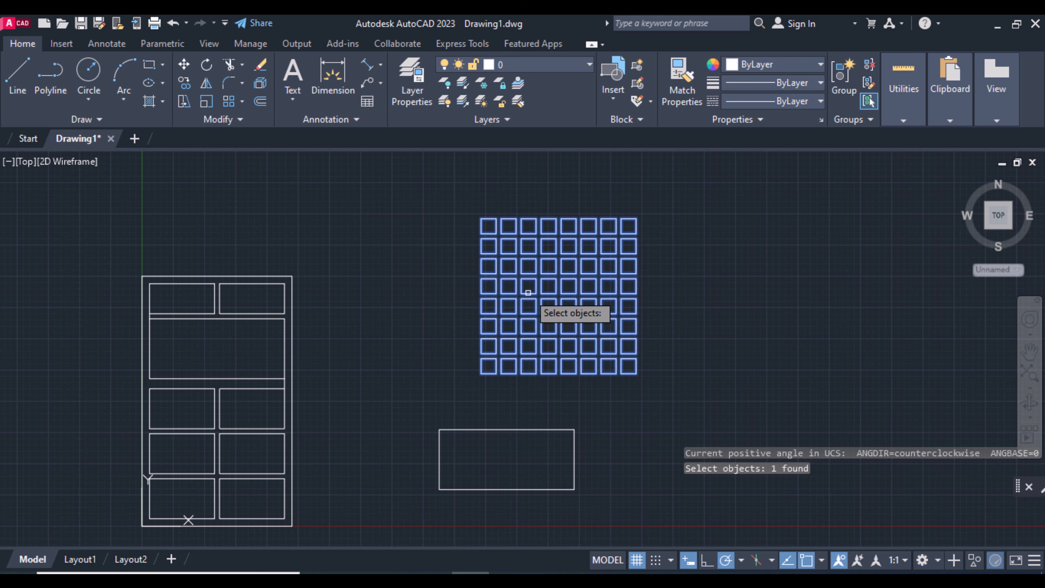
pyautogui.press('Return')
pyautogui.click(555, 298)
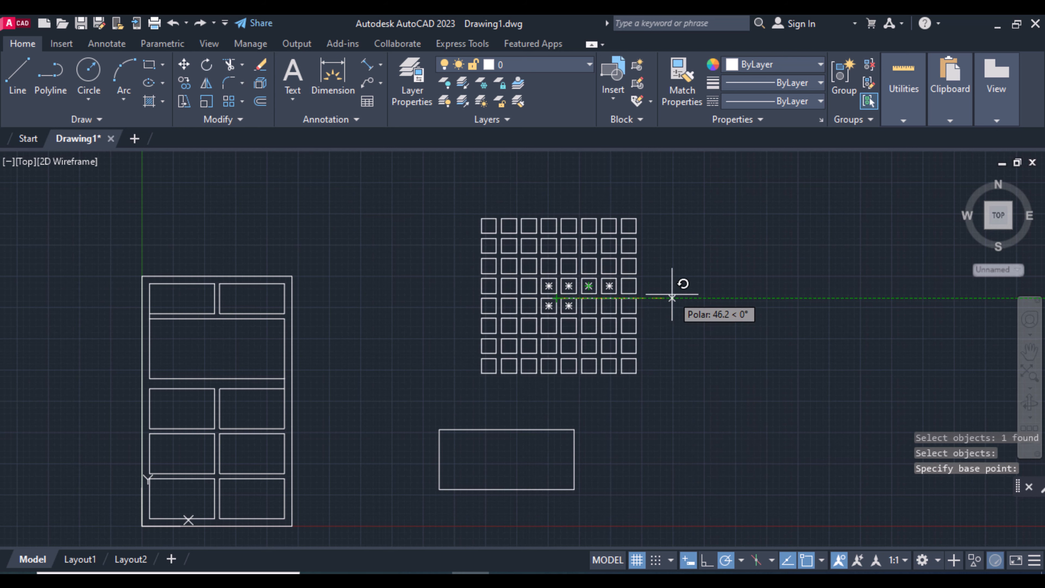
pyautogui.press('Return')
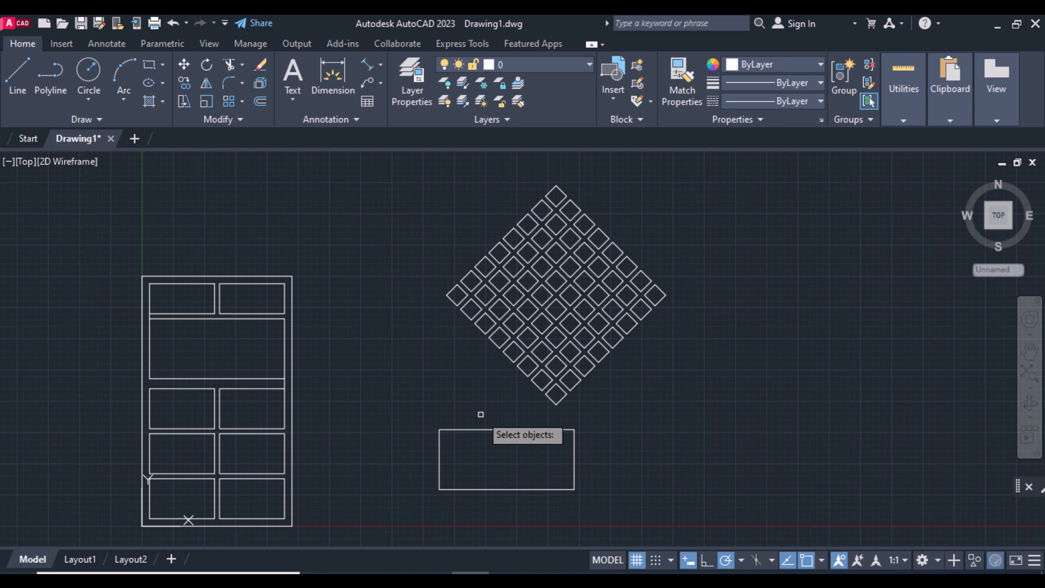
# Move the copied rectangle from a point on its upper edge onto the middle of the rotated array of squares
pyautogui.click(494, 426)
pyautogui.click(498, 429)
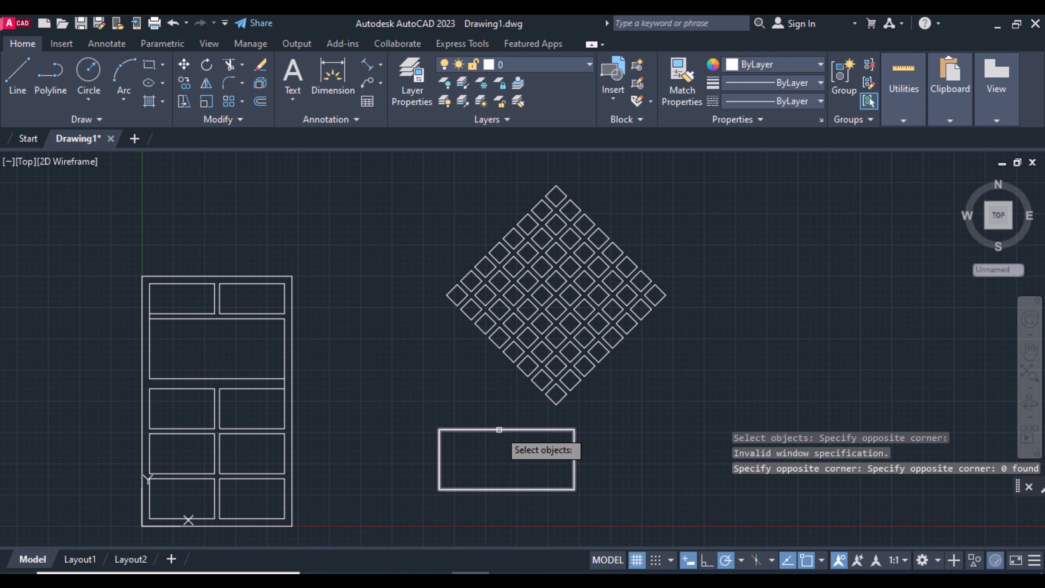
pyautogui.click(456, 430)
pyautogui.press('Return')
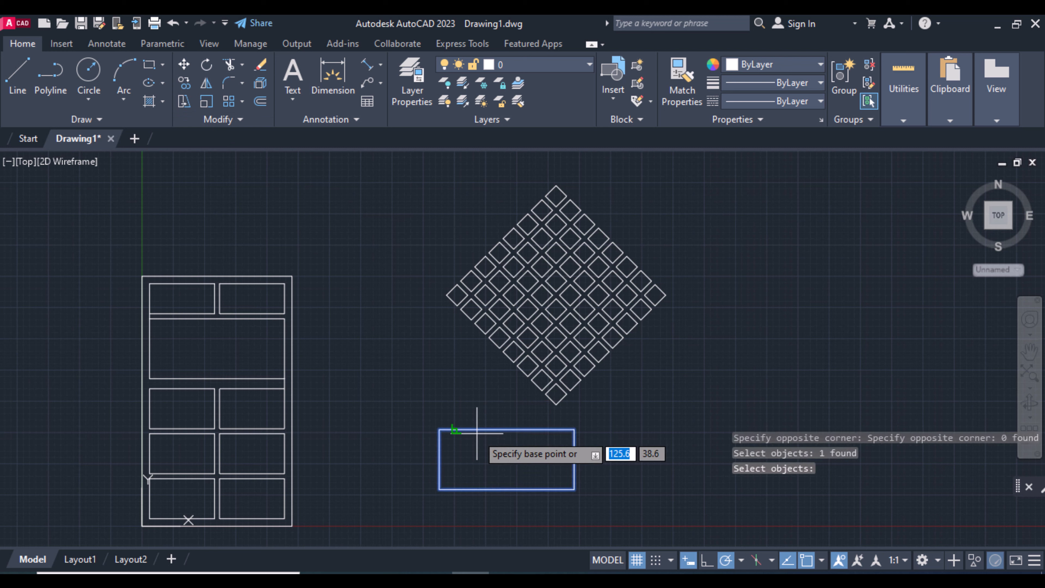
pyautogui.click(456, 429)
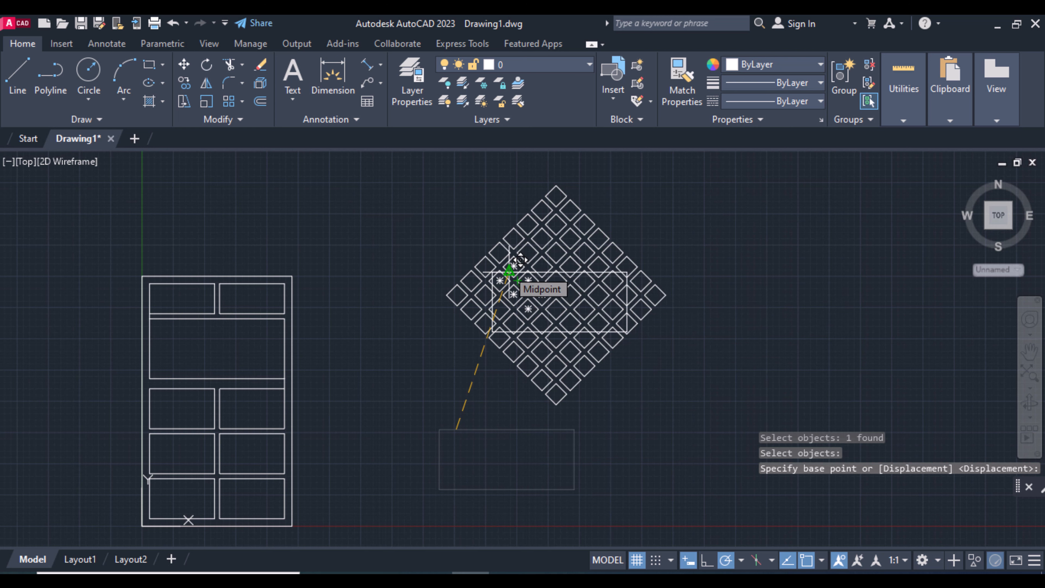
pyautogui.click(517, 280)
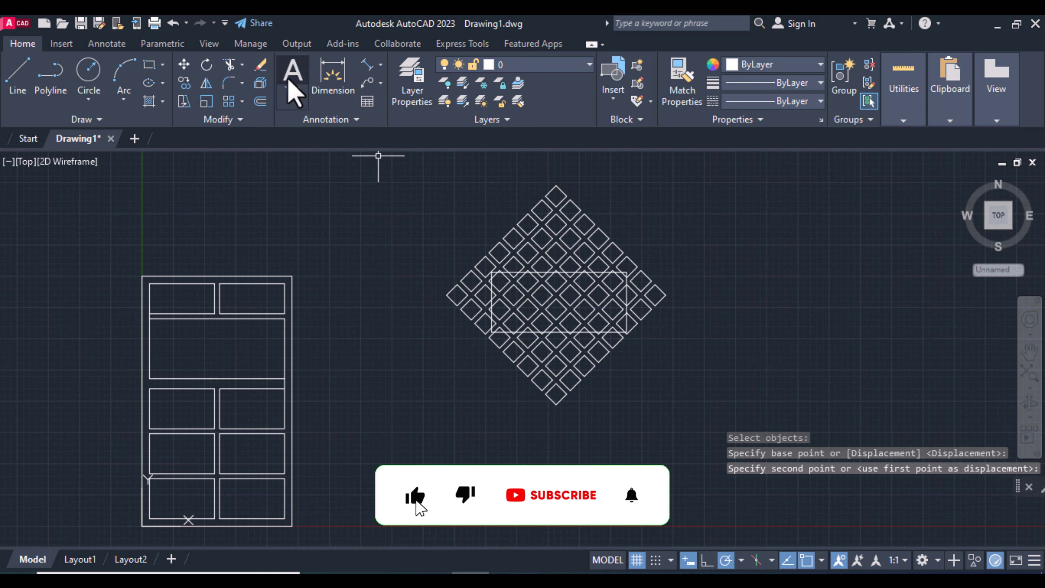
# Explode the rotated array and erase the squares lying entirely above the overlaid rectangle
pyautogui.click(260, 83)
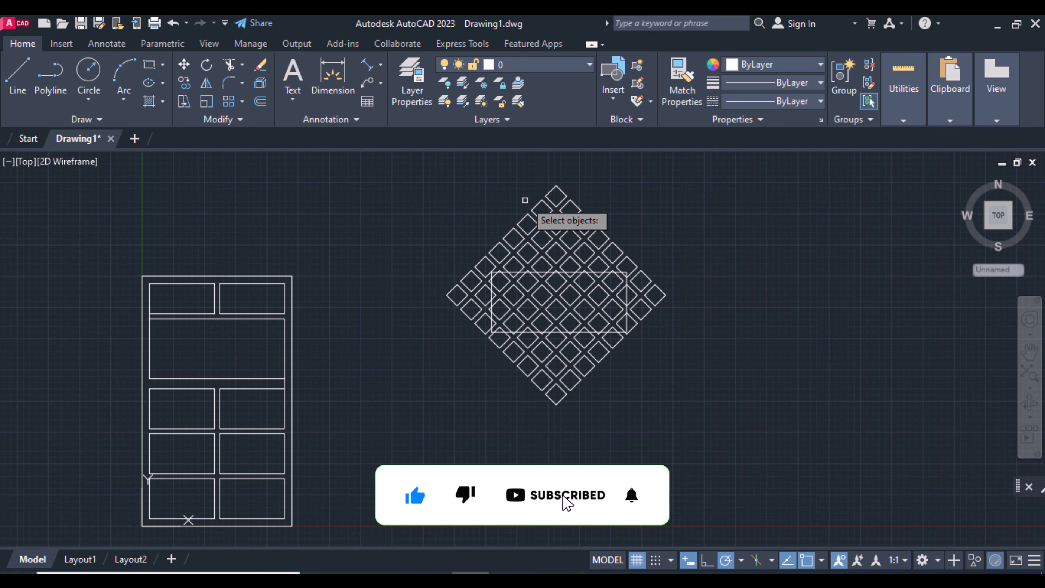
pyautogui.click(542, 213)
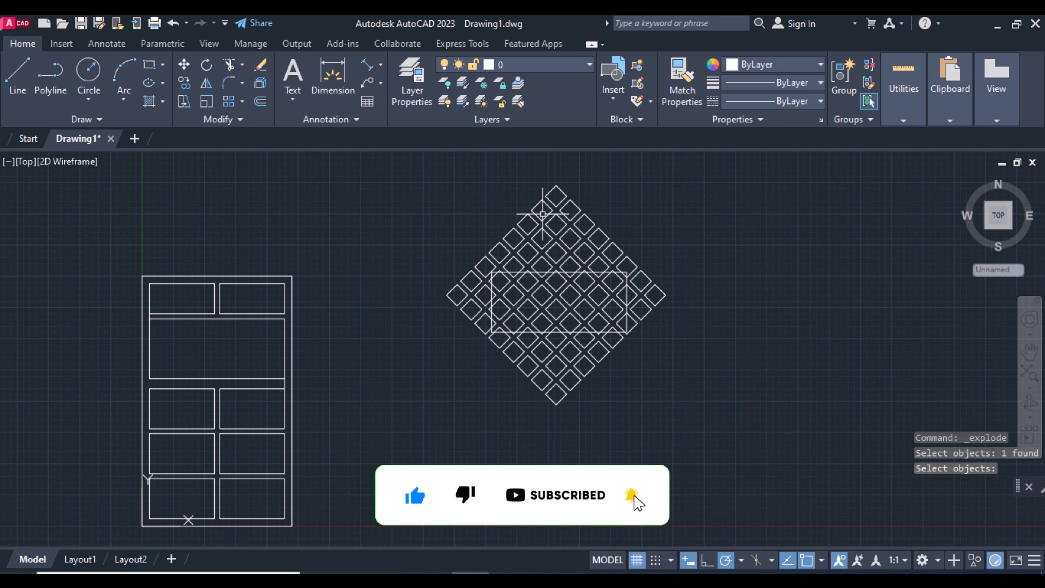
pyautogui.click(648, 243)
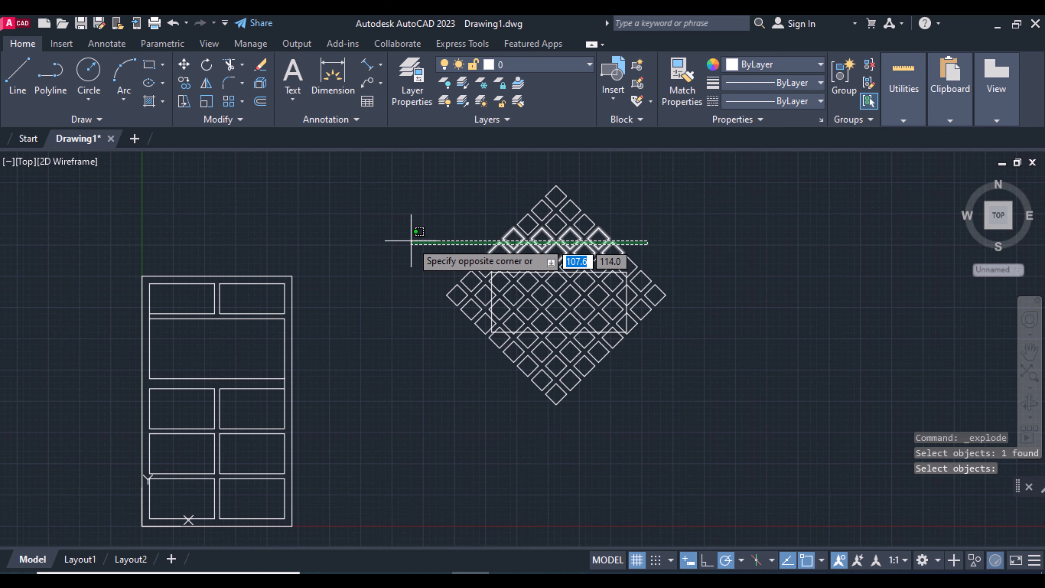
pyautogui.click(391, 181)
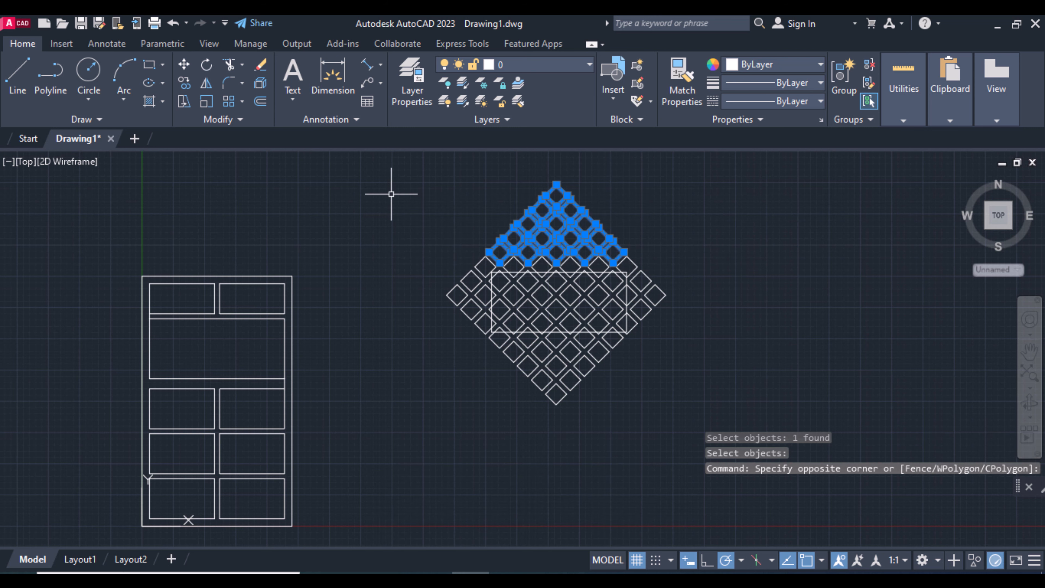
pyautogui.press('Delete')
# Erase the squares lying entirely below the row that crosses the rectangle's lower edge
pyautogui.click(632, 346)
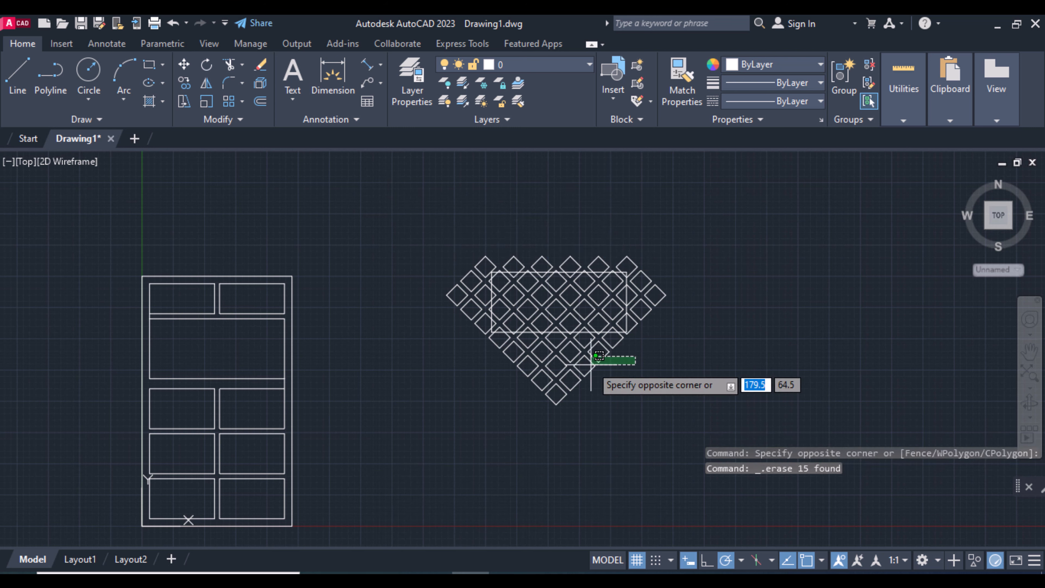
pyautogui.click(423, 401)
pyautogui.press('Delete')
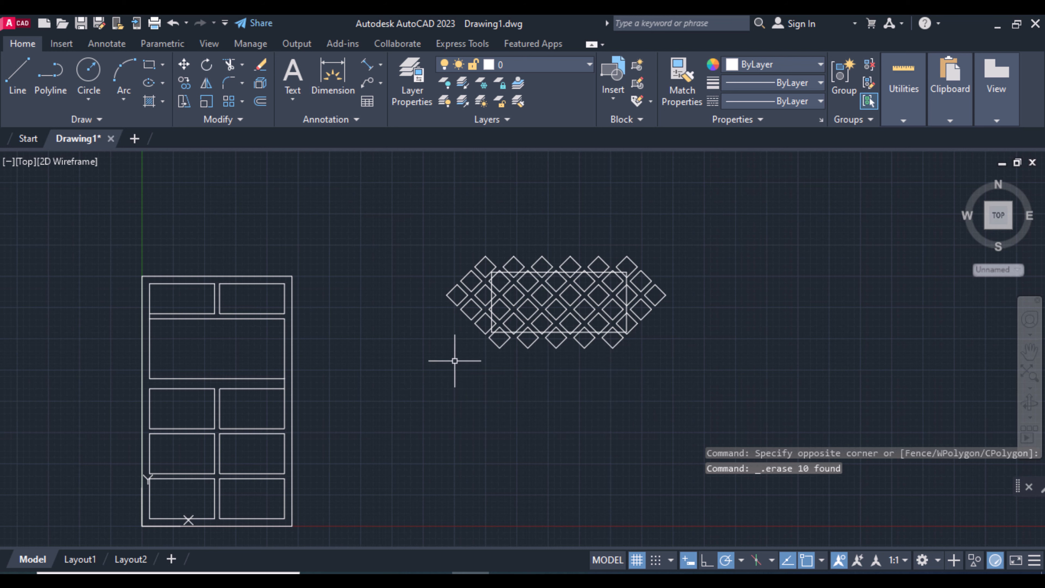
# Erase the outermost squares to the left and right that do not touch the rectangle
pyautogui.click(475, 340)
pyautogui.click(447, 222)
pyautogui.press('Delete')
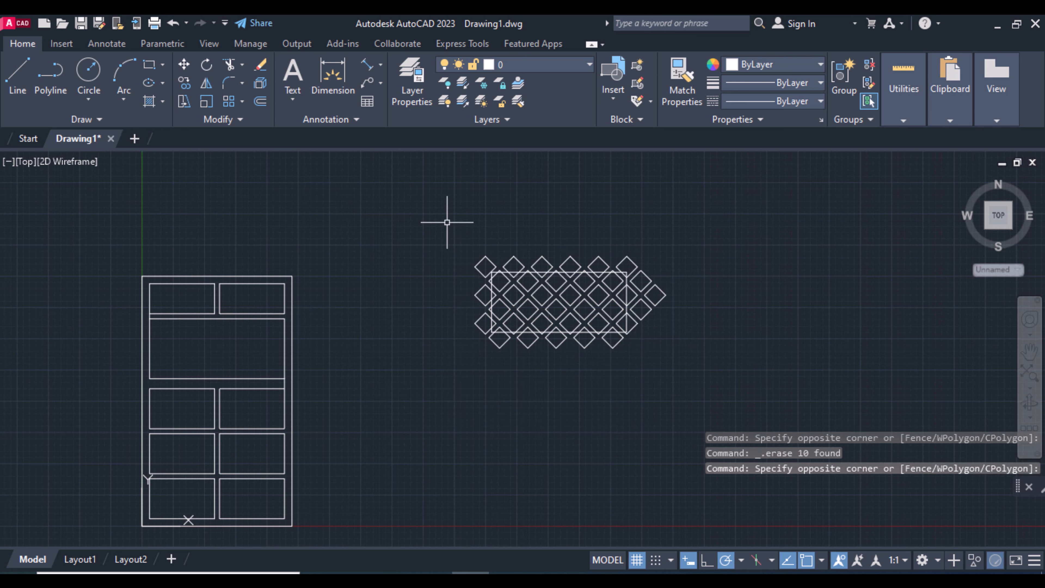
pyautogui.click(648, 335)
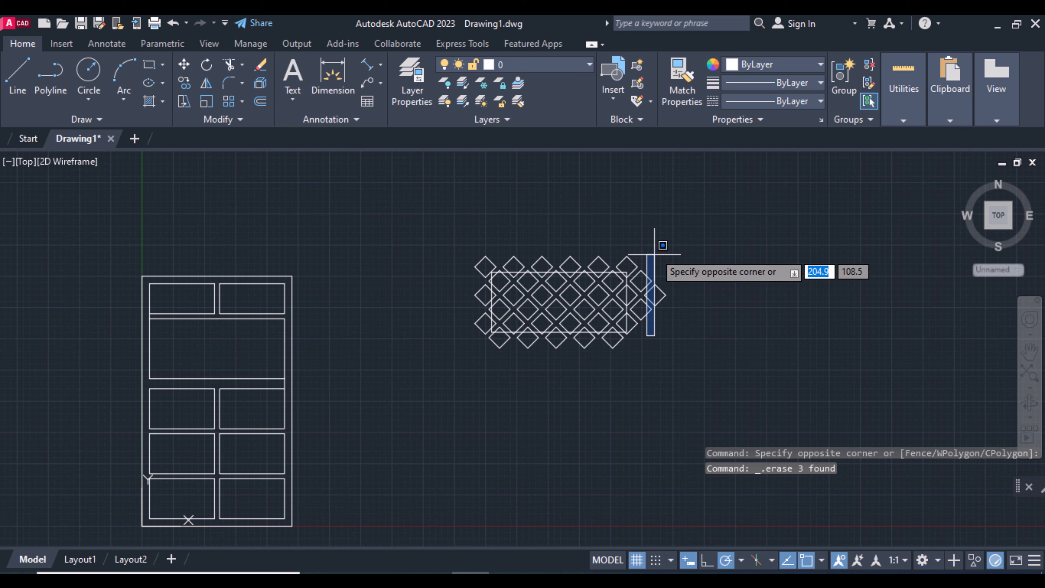
pyautogui.click(645, 260)
pyautogui.press('Delete')
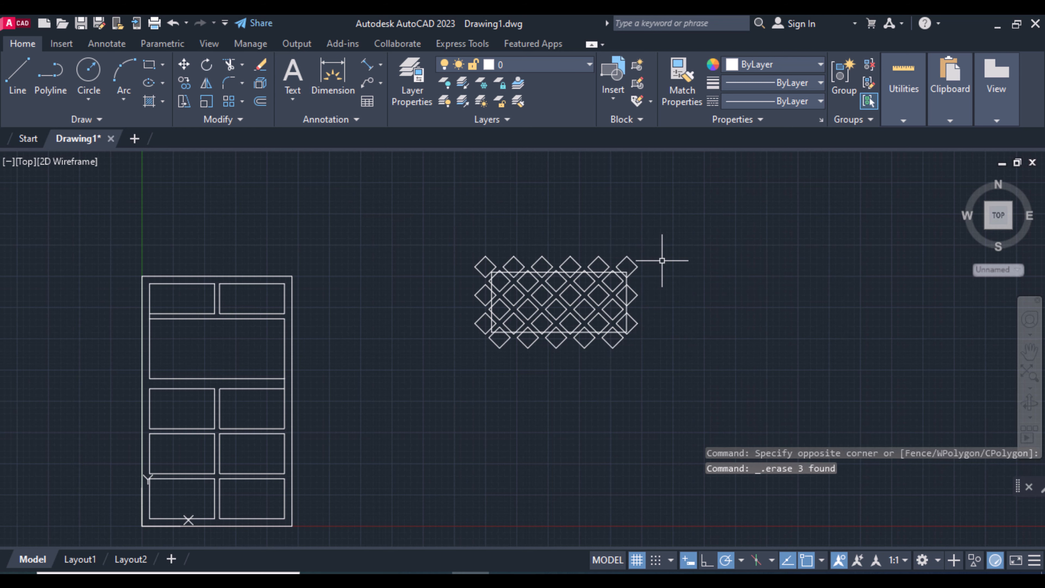
# Trim away the outer halves of the squares crossing the rectangle's top and left edges, using fence lines
pyautogui.scroll(2, 677, 250)
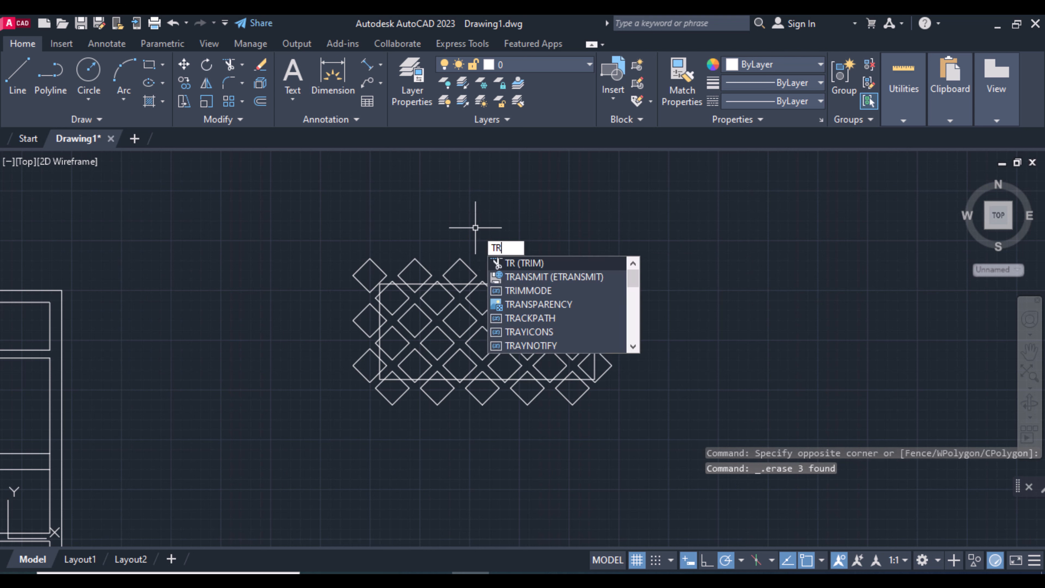
pyautogui.press('Return')
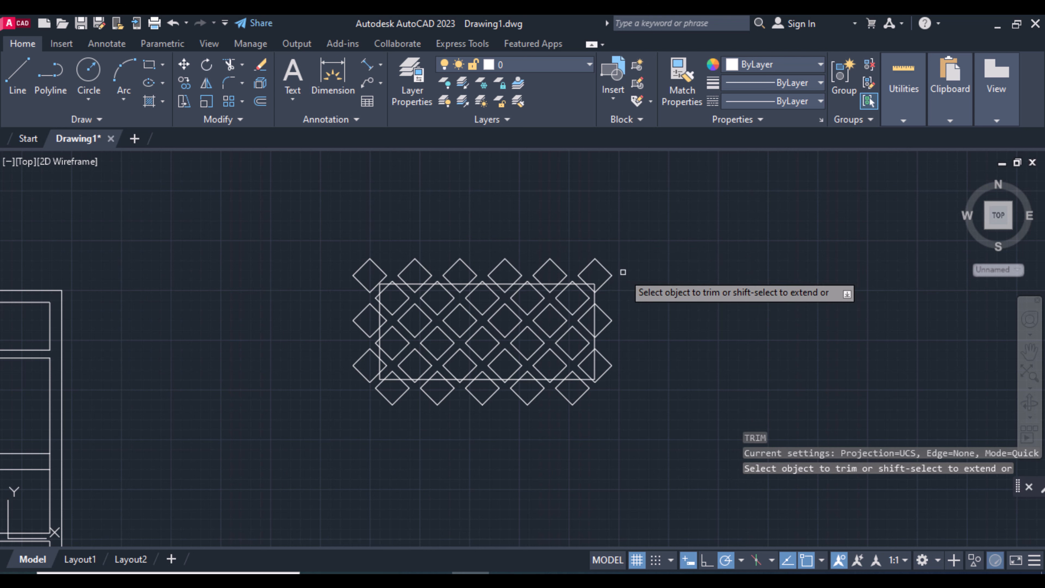
pyautogui.click(622, 272)
pyautogui.click(305, 266)
pyautogui.press('Return')
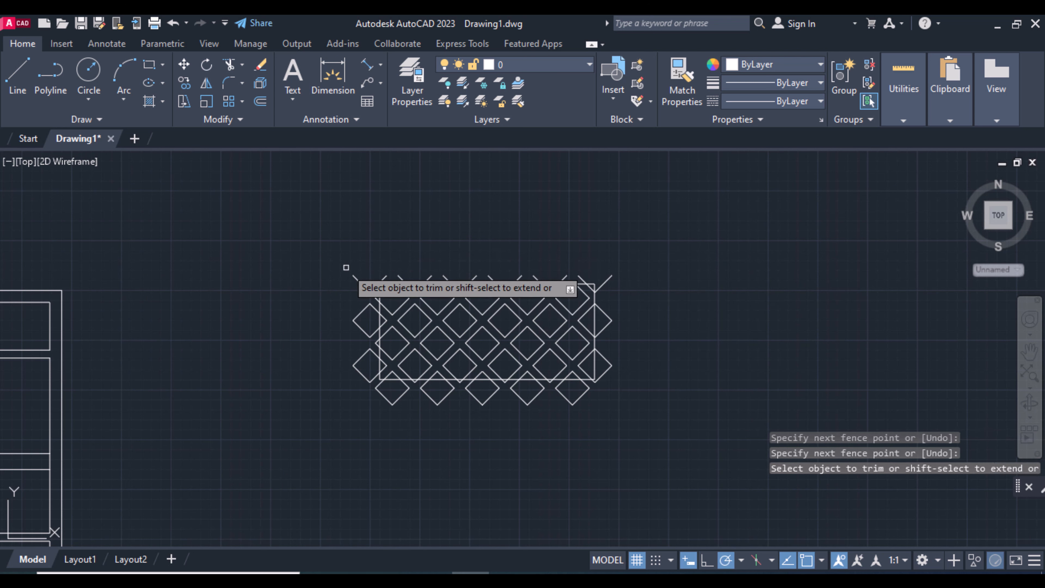
pyautogui.click(355, 252)
pyautogui.click(355, 410)
pyautogui.press('Return')
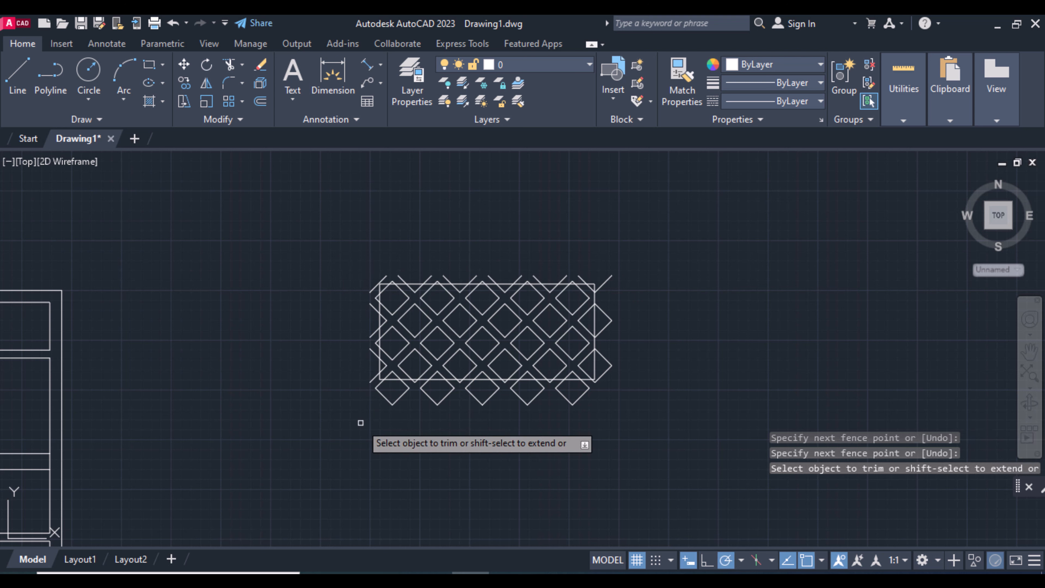
# Trim away the outer halves of the squares crossing the rectangle's bottom and right edges with fence lines
pyautogui.click(359, 395)
pyautogui.click(647, 401)
pyautogui.press('Return')
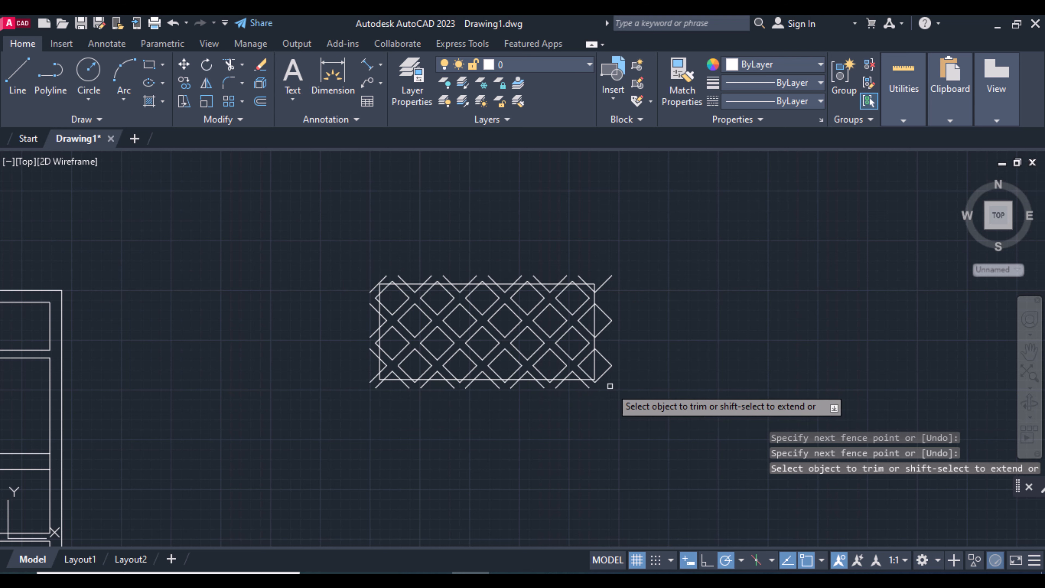
pyautogui.click(610, 387)
pyautogui.click(611, 235)
pyautogui.press('Return')
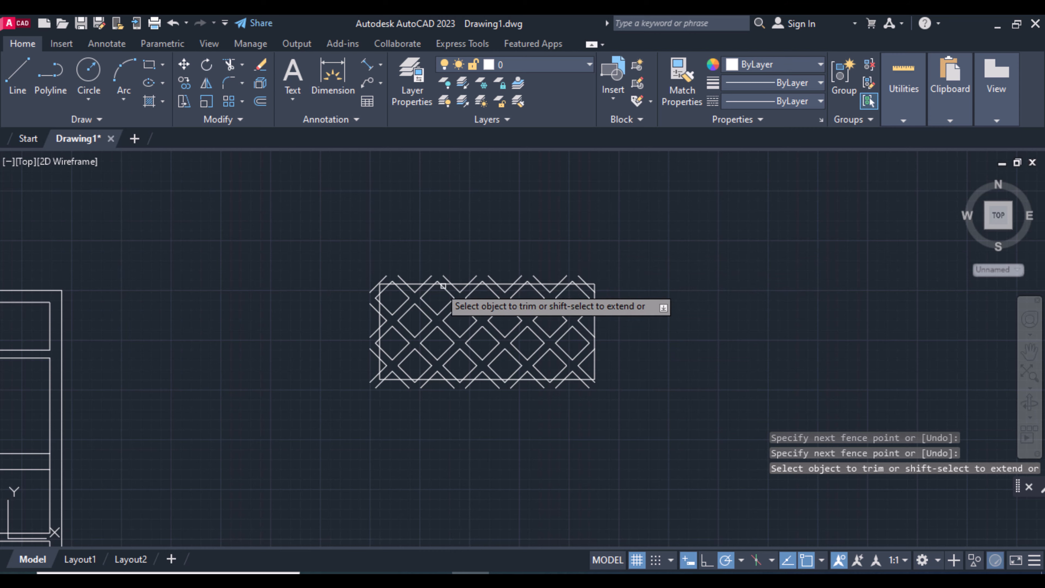
# Trim the loose line ends projecting above the rectangle's top edge with a fence along that side
pyautogui.scroll(5, 373, 280)
pyautogui.click(370, 279)
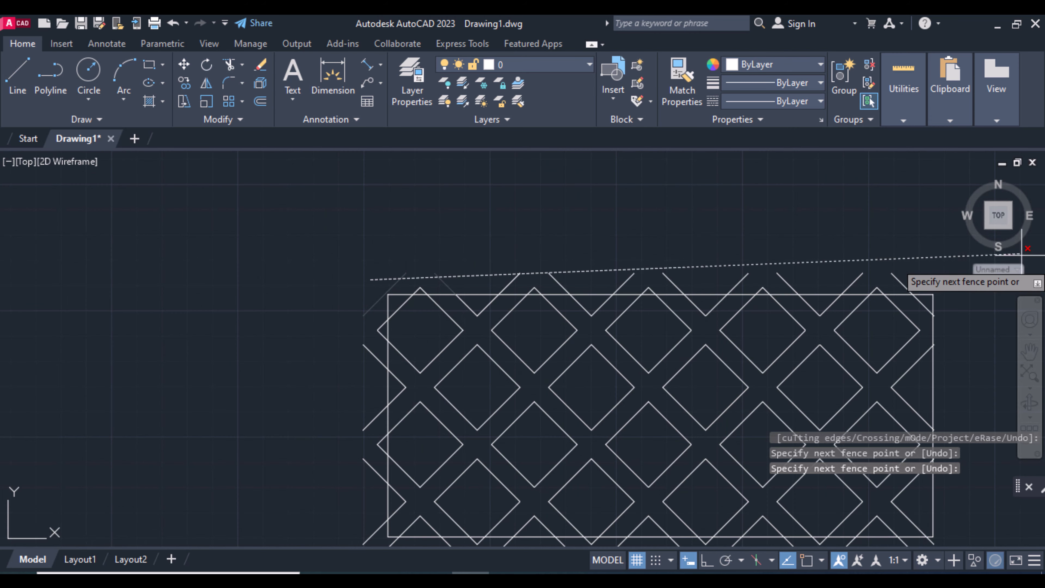
pyautogui.click(950, 280)
pyautogui.press('Return')
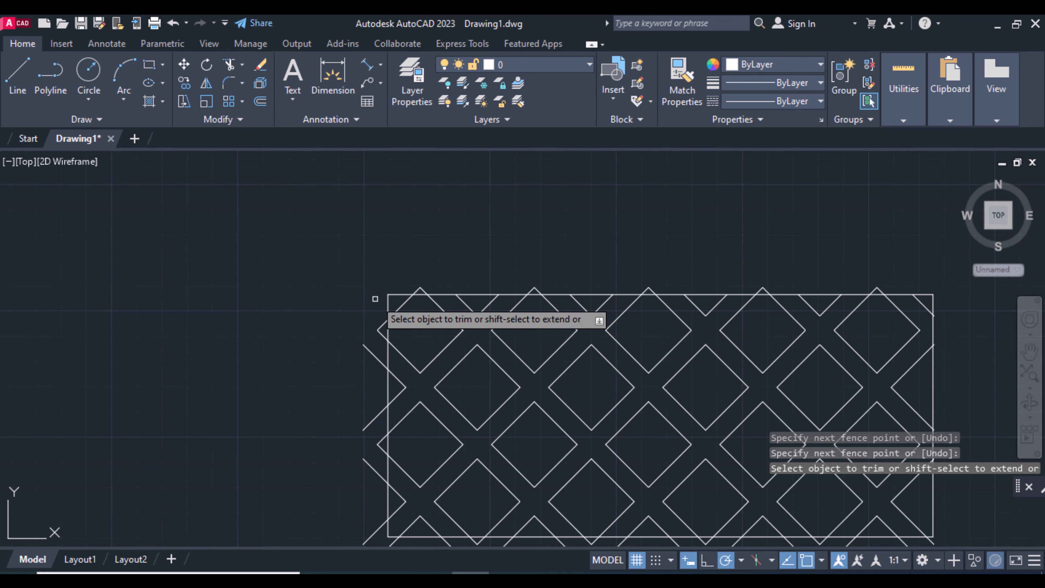
# Trim the loose line ends and diamond corners projecting past the rectangle's left edge
pyautogui.click(376, 298)
pyautogui.scroll(-2, 373, 484)
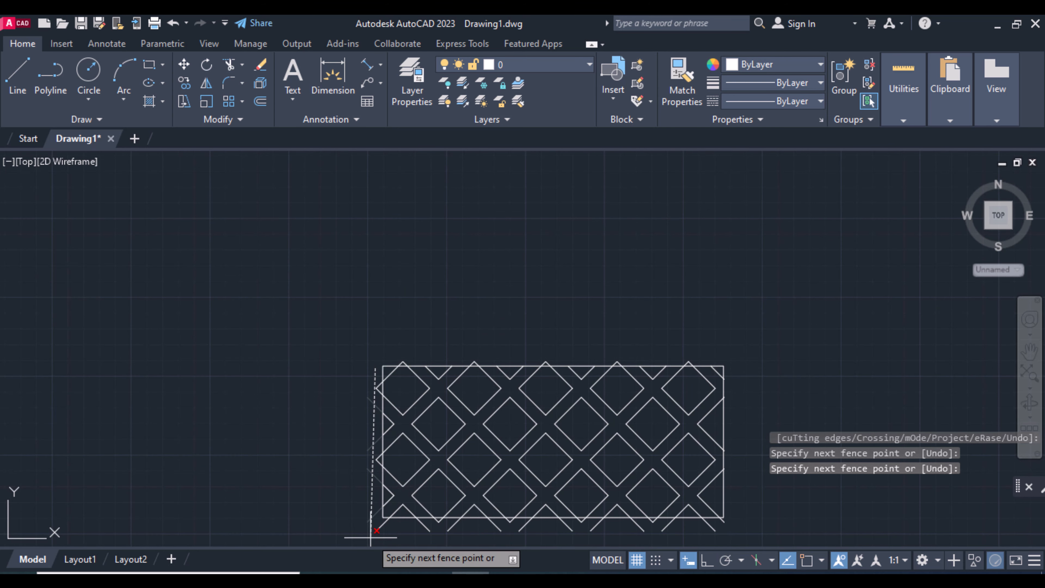
pyautogui.press('Return')
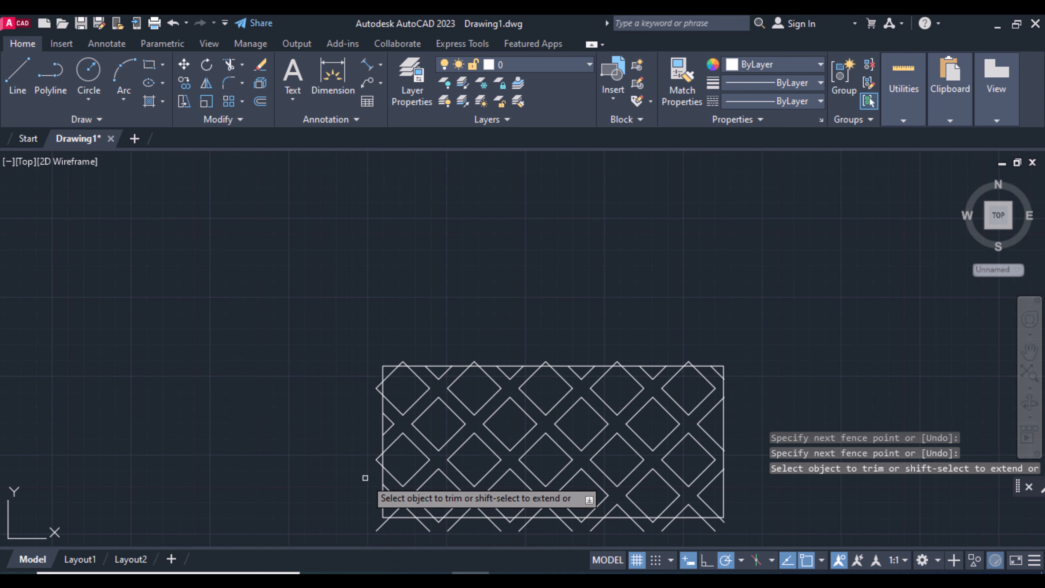
pyautogui.click(375, 375)
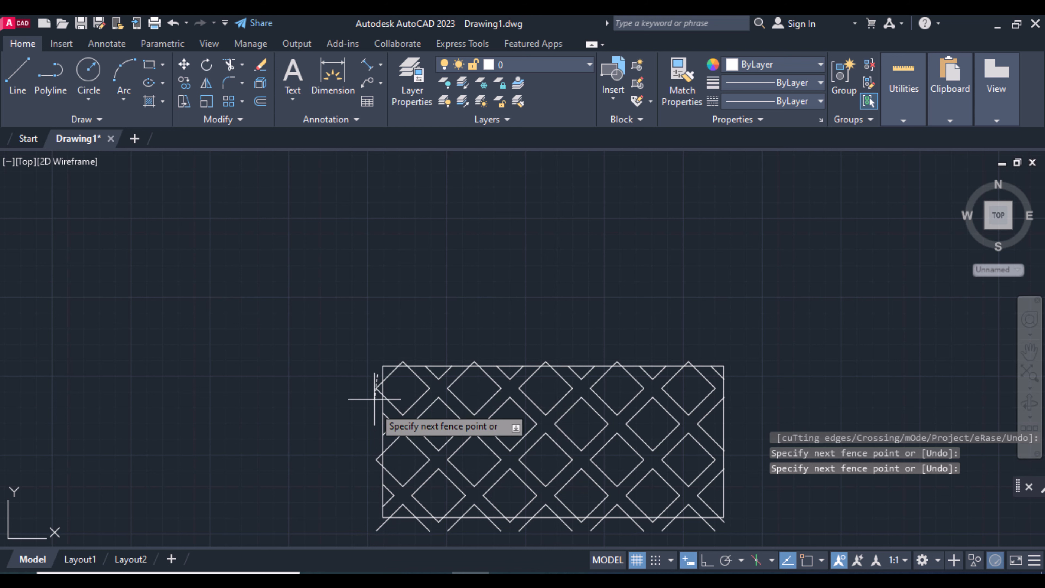
pyautogui.press('Return')
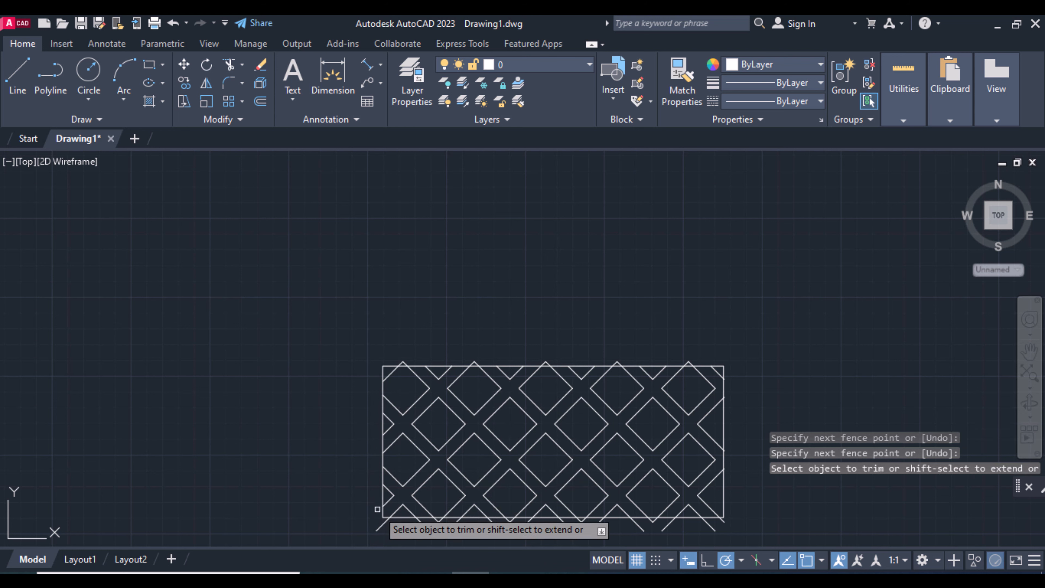
# Trim the loose line ends hanging below the rectangle's bottom edge with a fence along that side
pyautogui.click(371, 526)
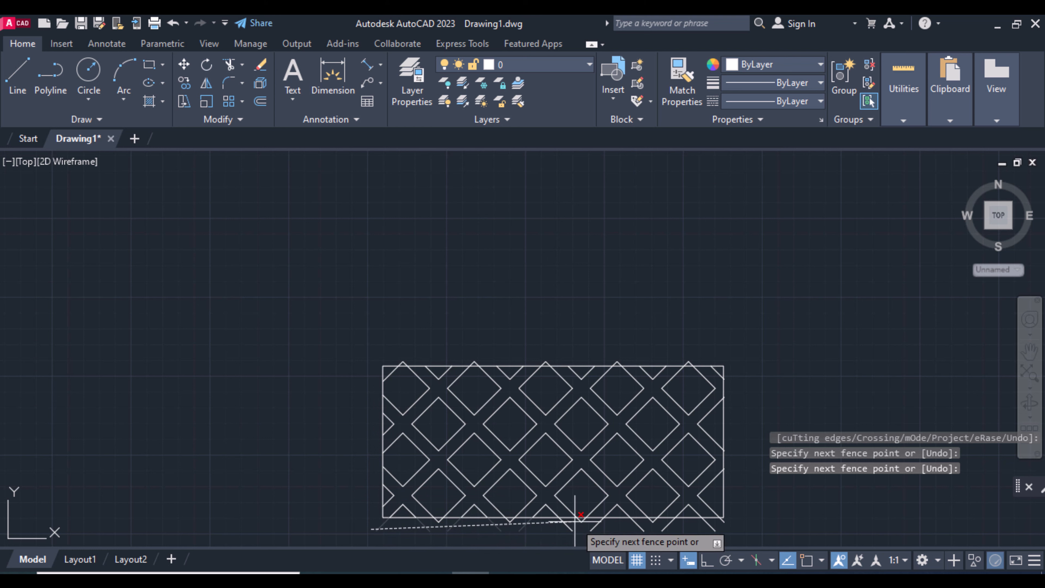
pyautogui.press('Return')
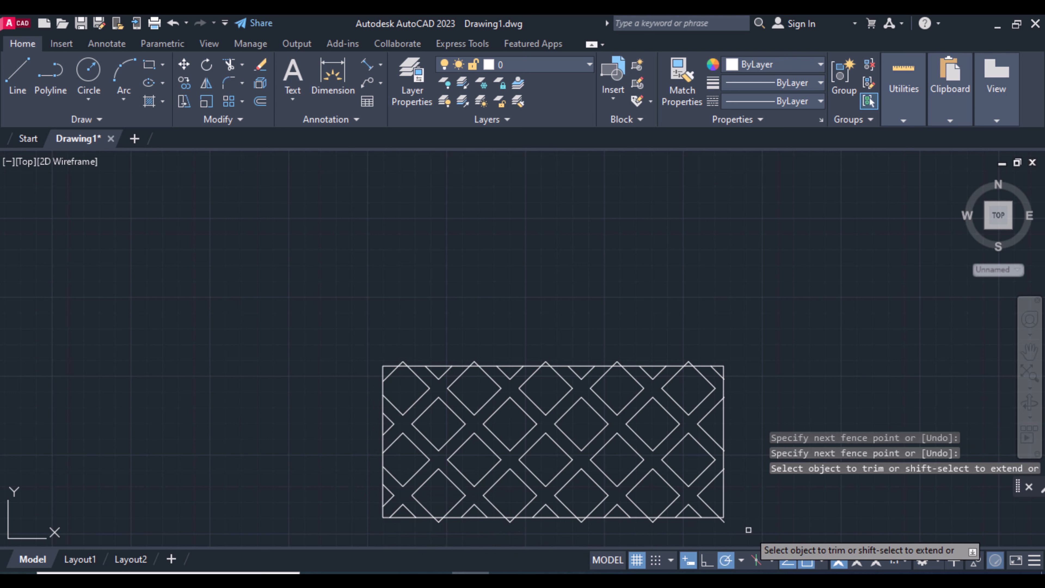
pyautogui.click(720, 523)
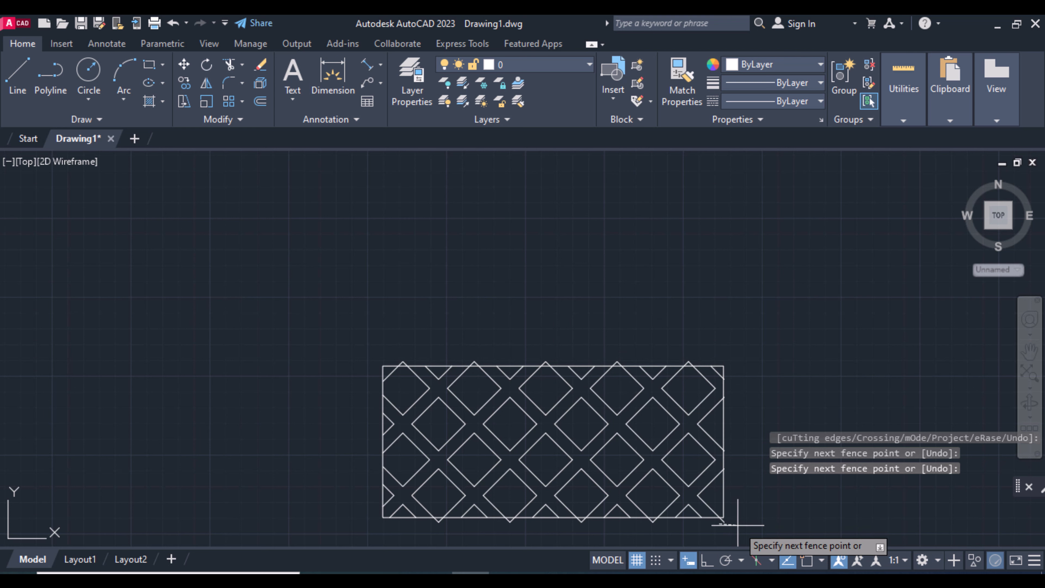
pyautogui.press('Return')
# Trim the diamond tips projecting above the rectangle's top edge
pyautogui.scroll(2, 678, 348)
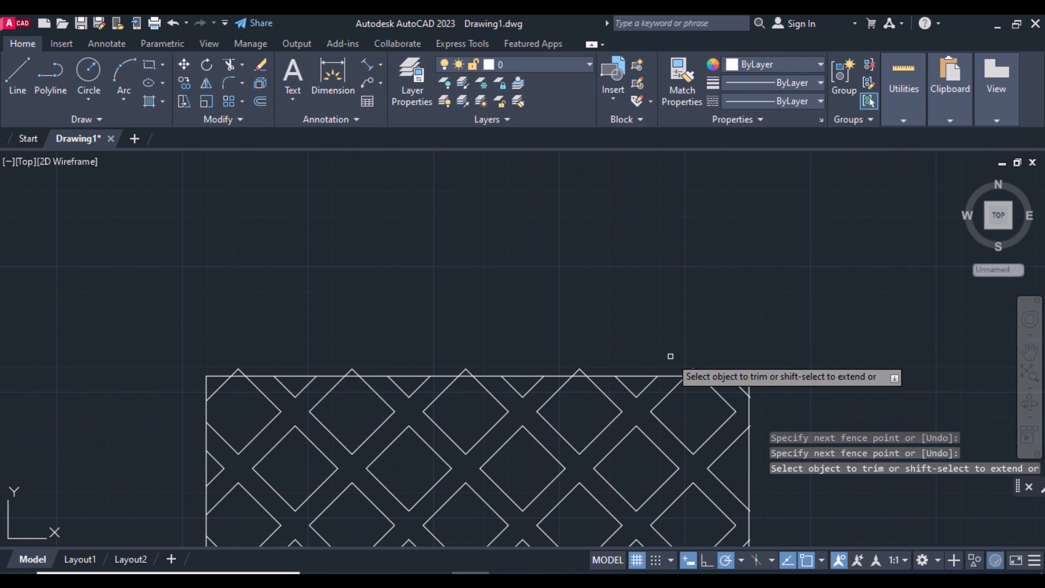
pyautogui.click(214, 369)
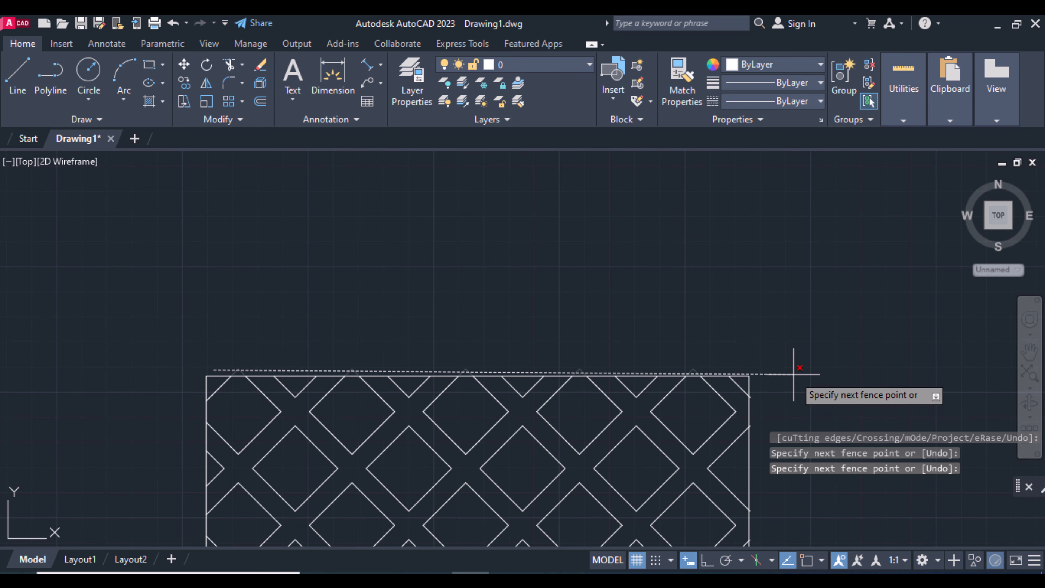
pyautogui.press('Return')
# Trim the diamond tips and the corner stub projecting below the rectangle's bottom edge
pyautogui.scroll(-2, 774, 374)
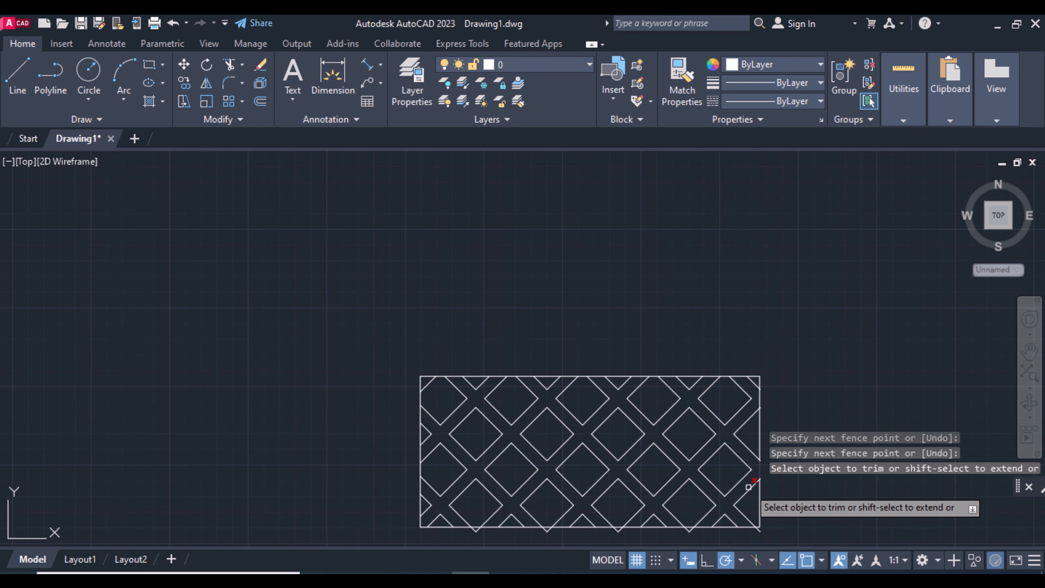
pyautogui.scroll(4, 724, 532)
pyautogui.scroll(-2, 724, 532)
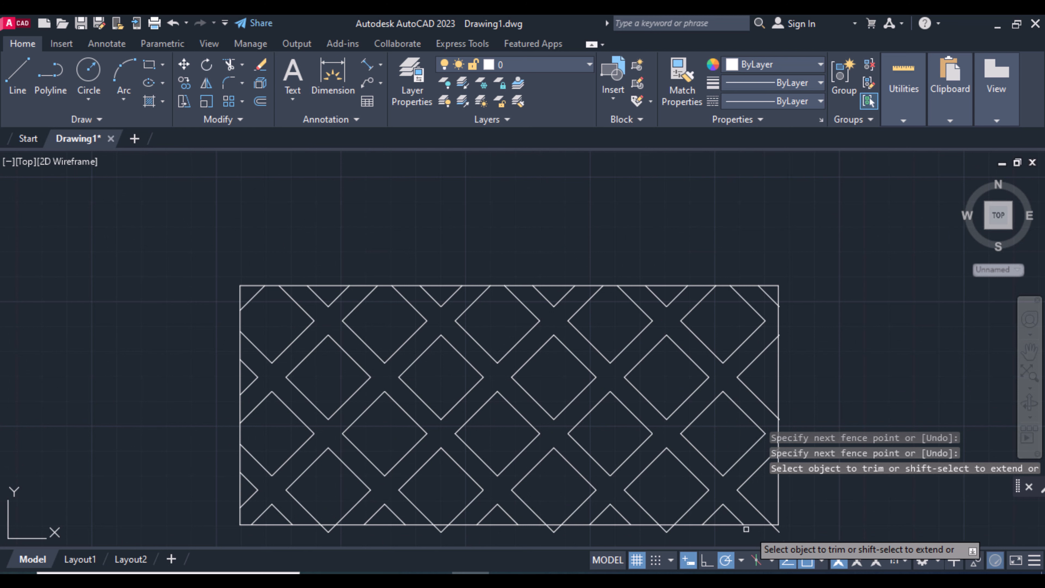
pyautogui.click(788, 527)
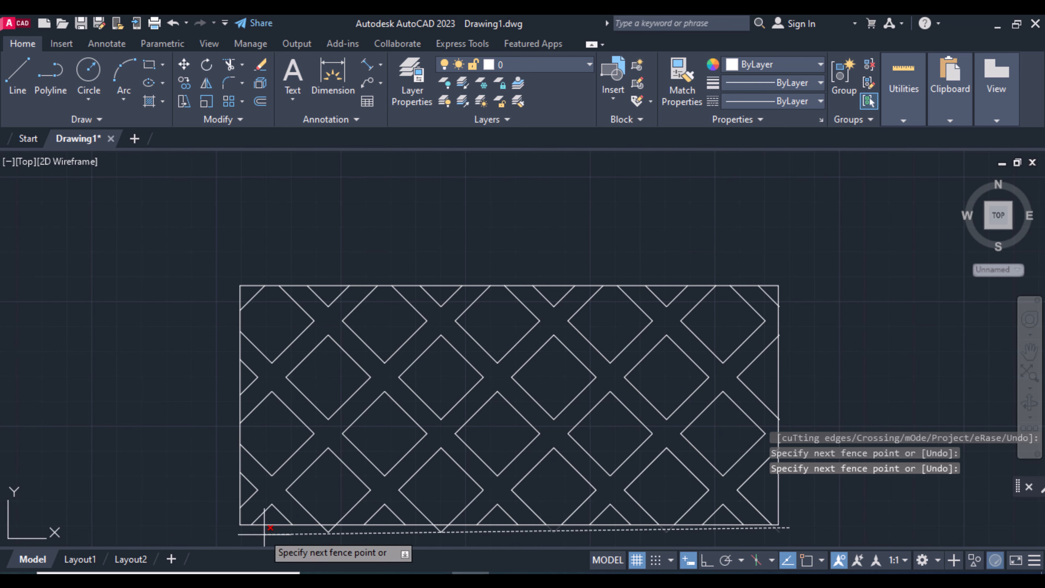
pyautogui.press('Return')
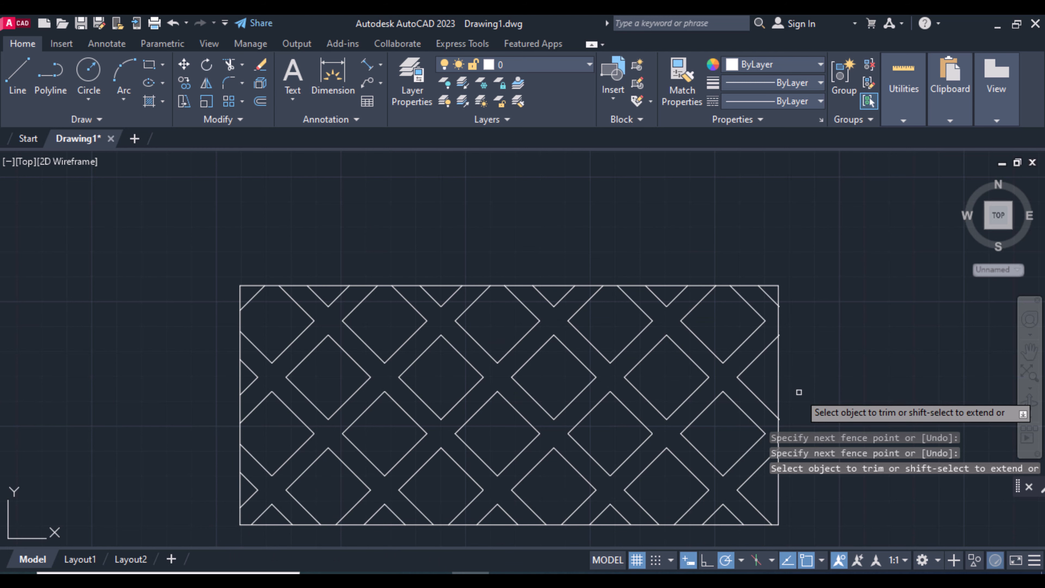
# Trim the short line ends projecting past the rectangle's right edge
pyautogui.scroll(4, 779, 402)
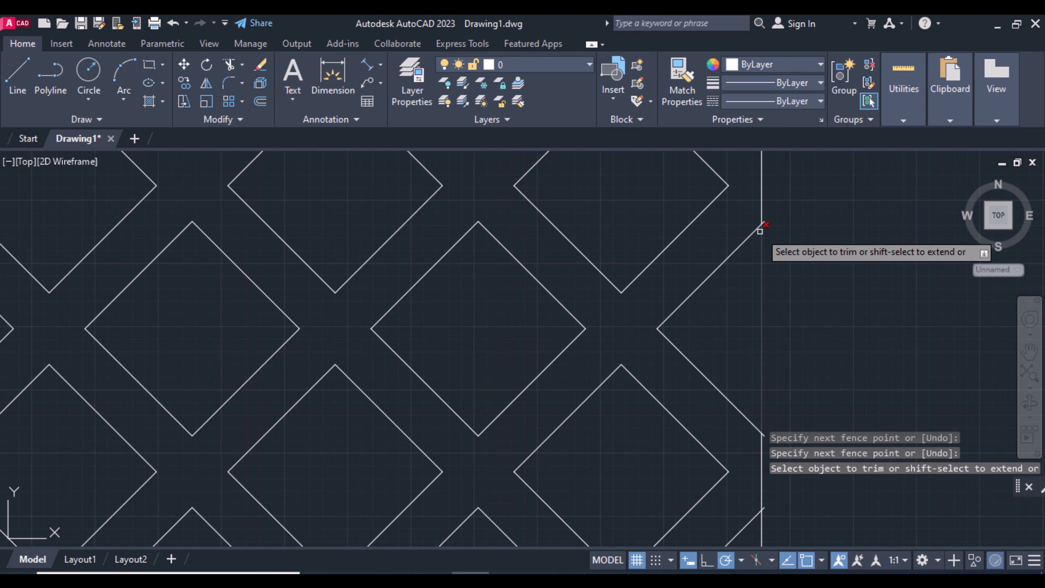
pyautogui.click(763, 223)
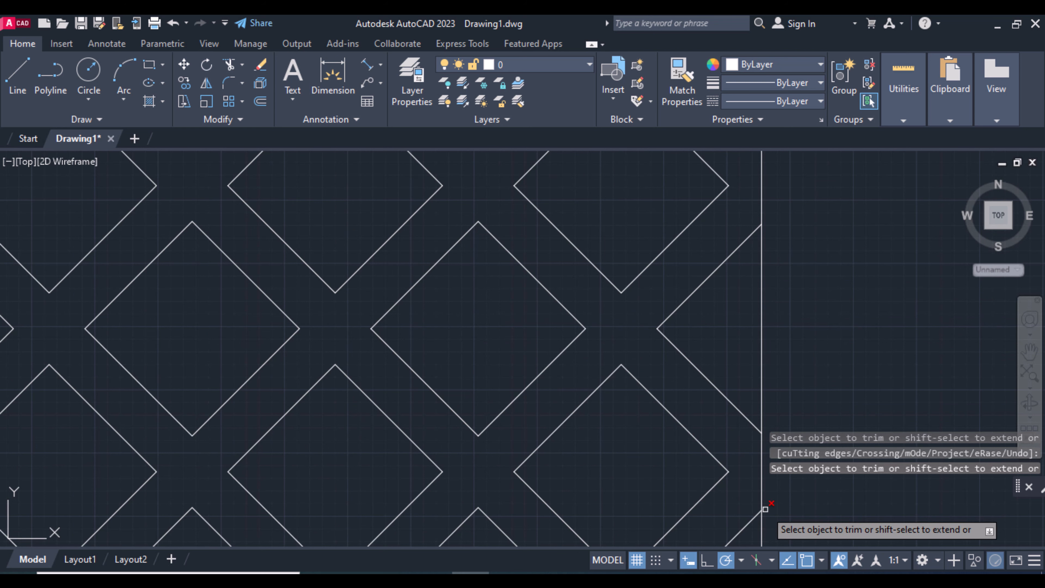
pyautogui.scroll(-3, 793, 358)
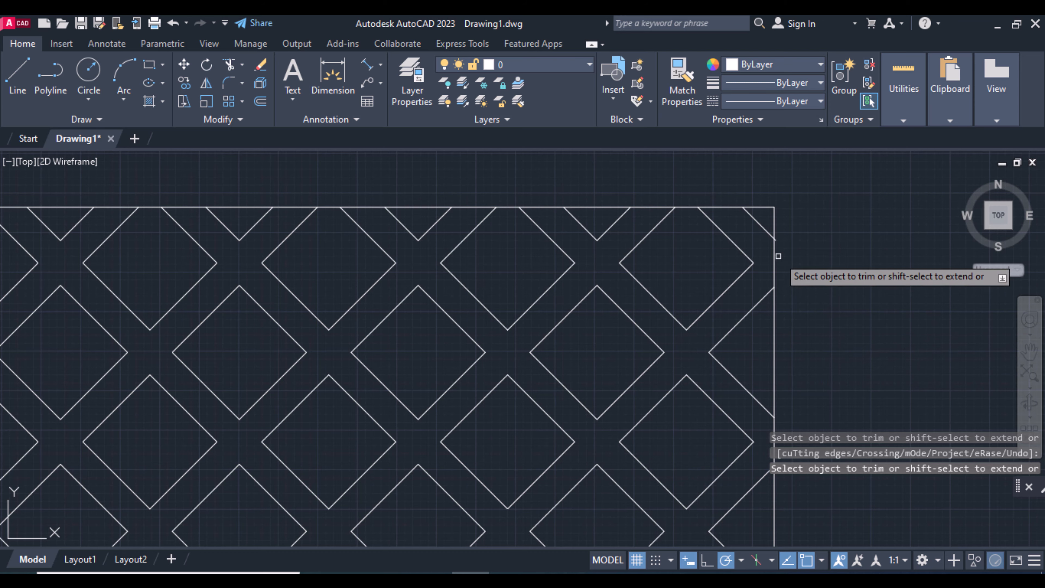
pyautogui.scroll(5, 777, 238)
pyautogui.scroll(2, 777, 238)
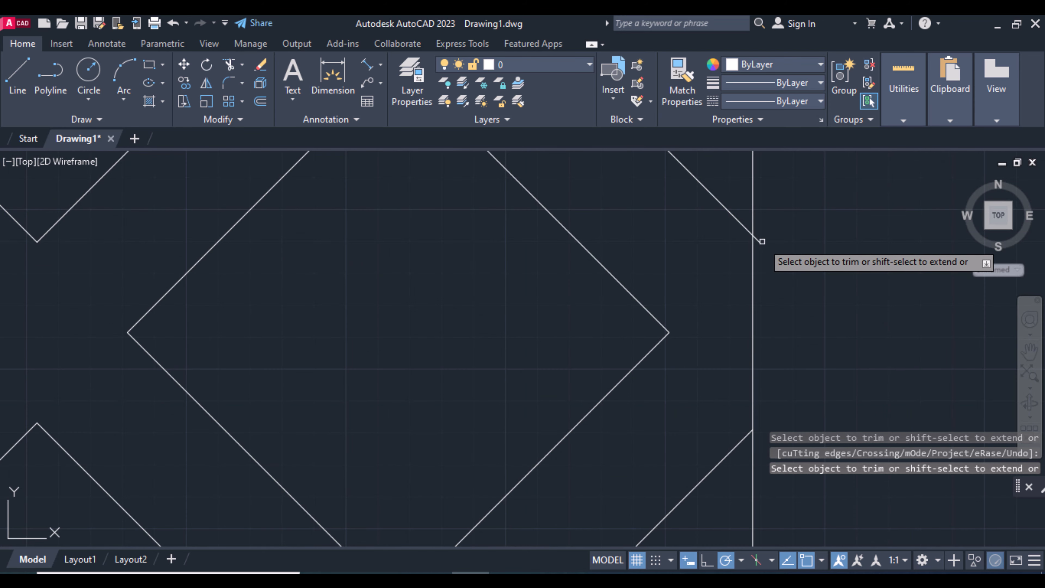
pyautogui.scroll(-7, 759, 241)
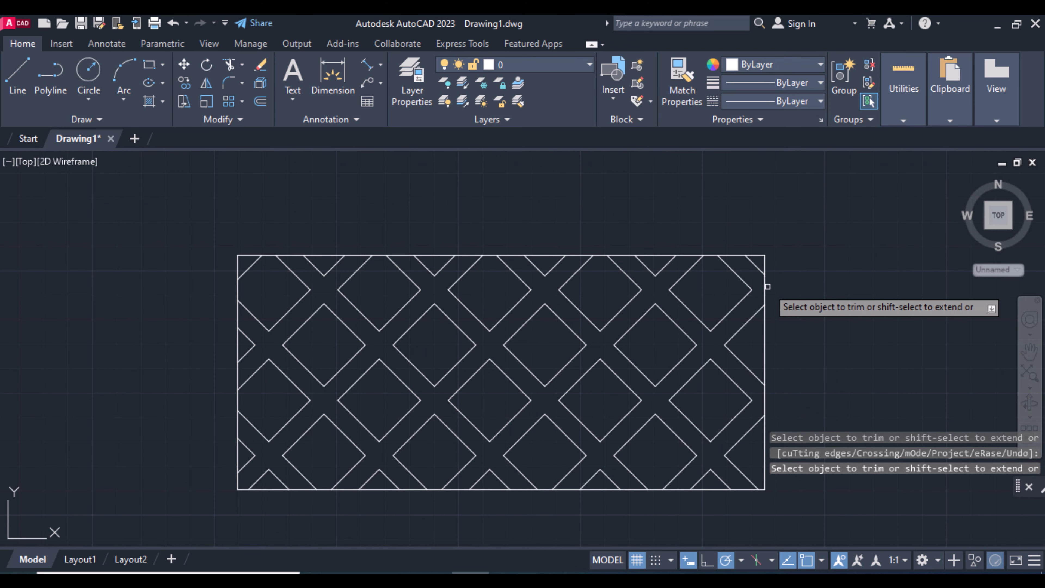
# Trim away the segments of the rectangle's top edge that span the gaps between the diamonds and triangles
pyautogui.click(683, 255)
pyautogui.click(623, 256)
pyautogui.click(579, 256)
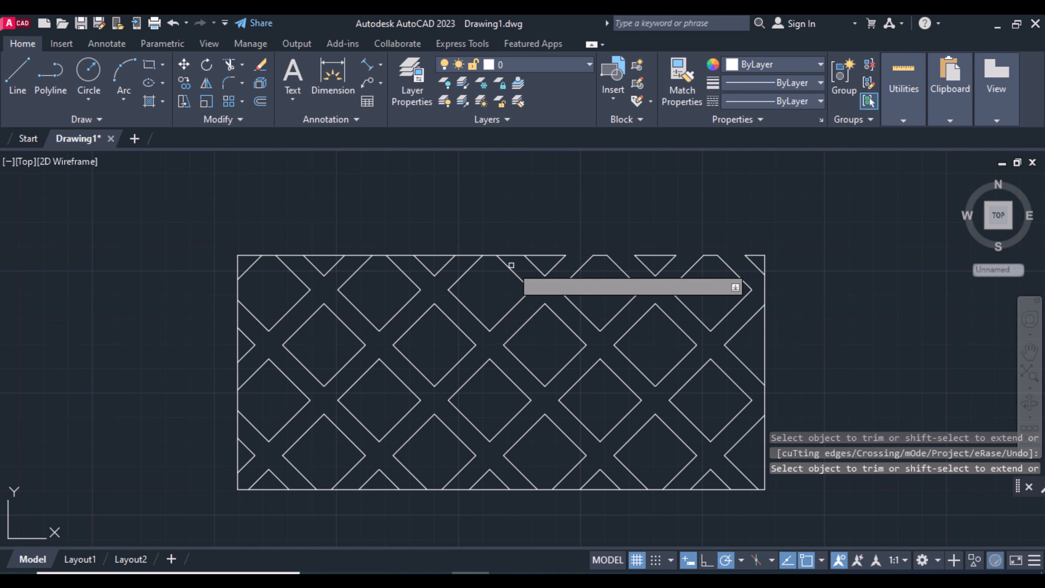
pyautogui.click(507, 260)
pyautogui.click(508, 249)
pyautogui.press('Return')
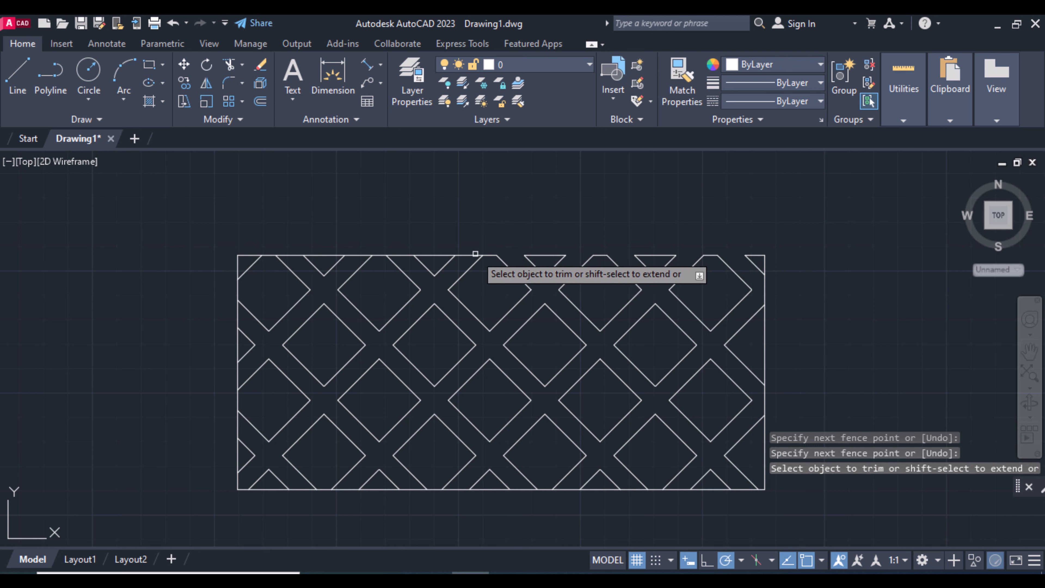
pyautogui.click(475, 254)
pyautogui.click(394, 255)
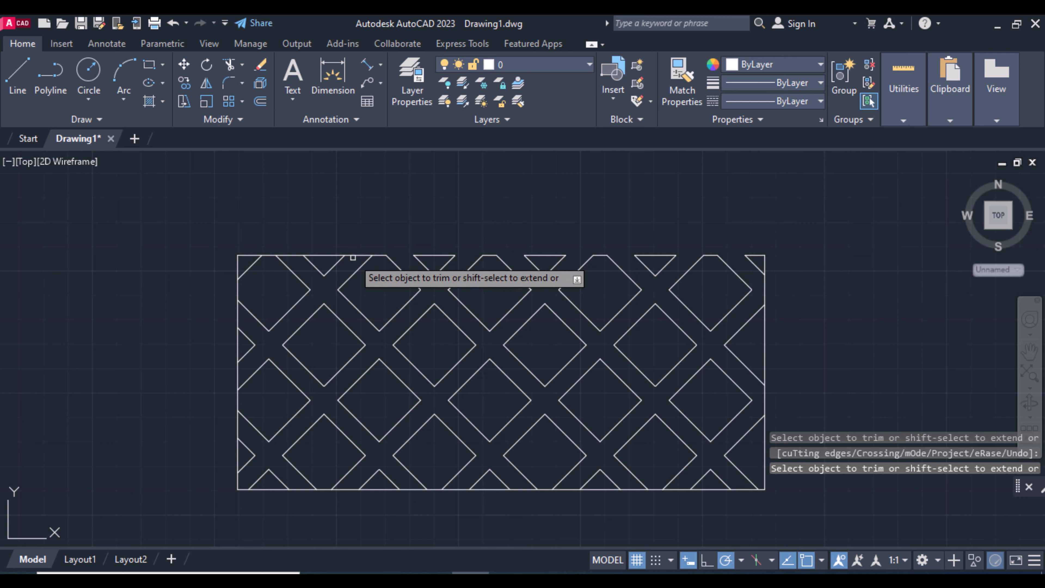
pyautogui.click(353, 258)
pyautogui.click(353, 243)
pyautogui.click(293, 260)
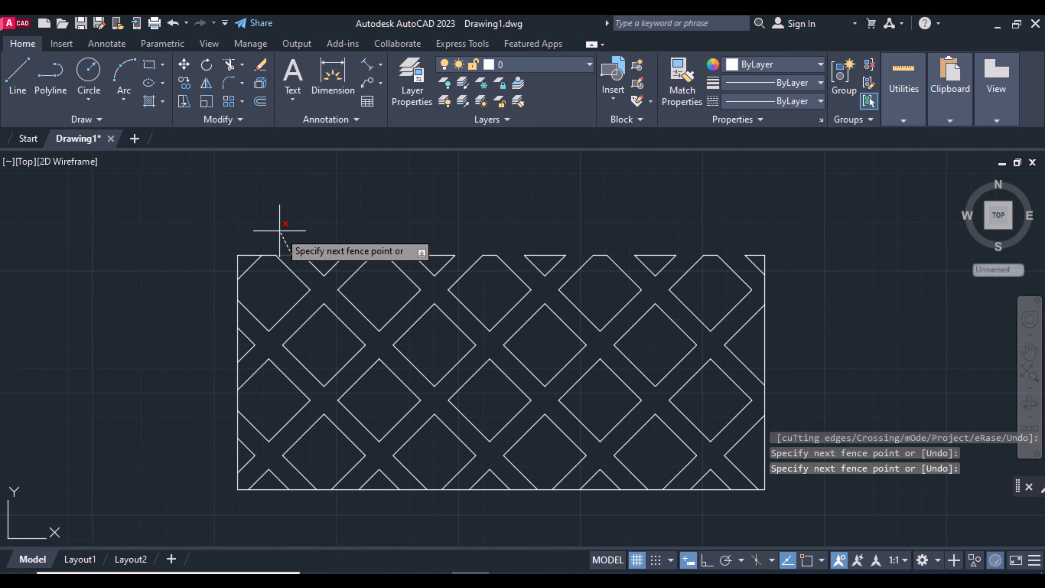
pyautogui.press('Return')
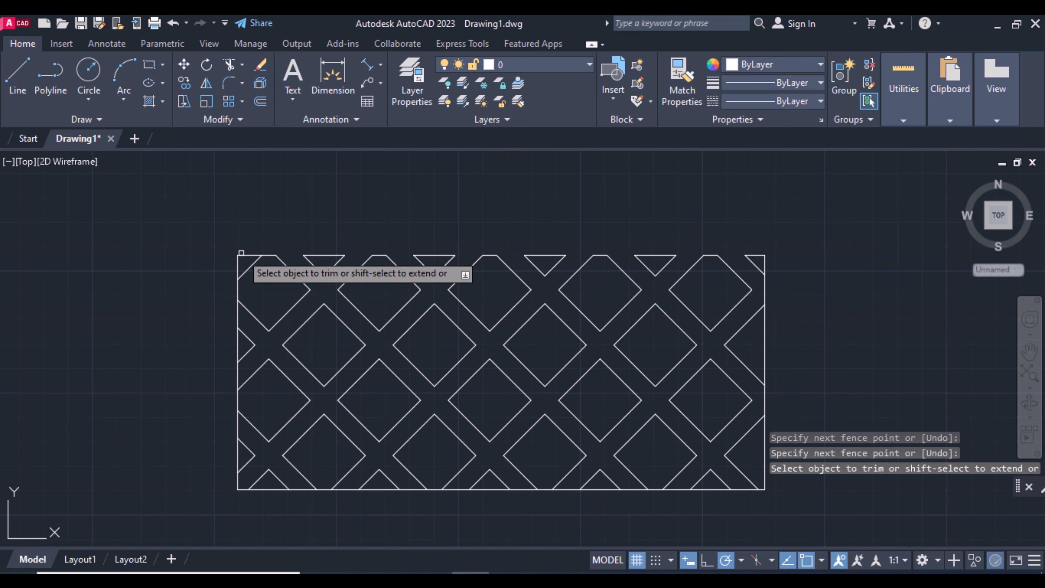
# Trim the rectangle's top-left corner and the edge segments spanning the lattice gaps along its left, bottom and right sides
pyautogui.click(250, 245)
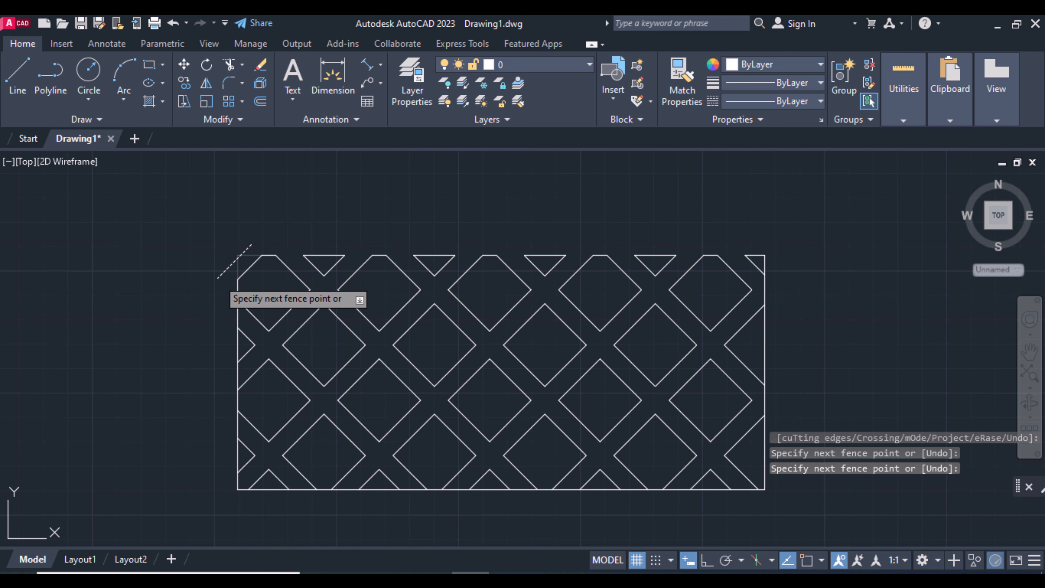
pyautogui.click(218, 277)
pyautogui.press('Return')
pyautogui.click(233, 312)
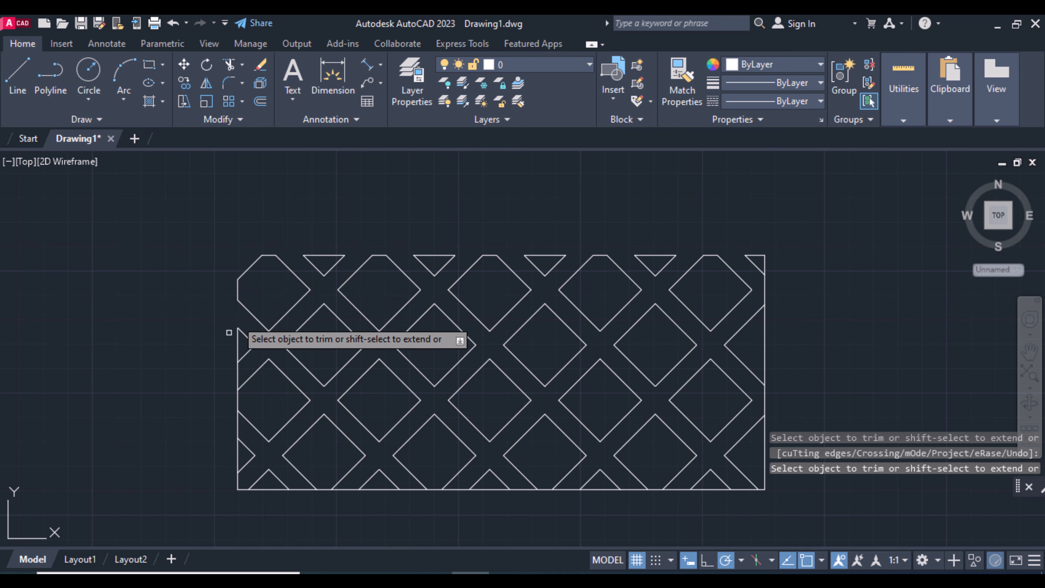
pyautogui.scroll(-2, 239, 370)
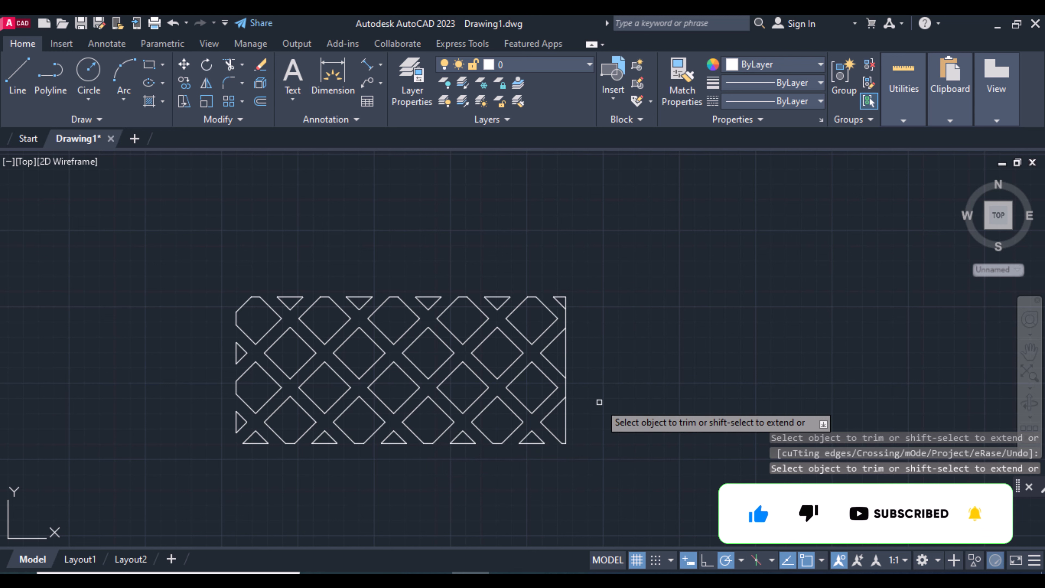
pyautogui.click(565, 388)
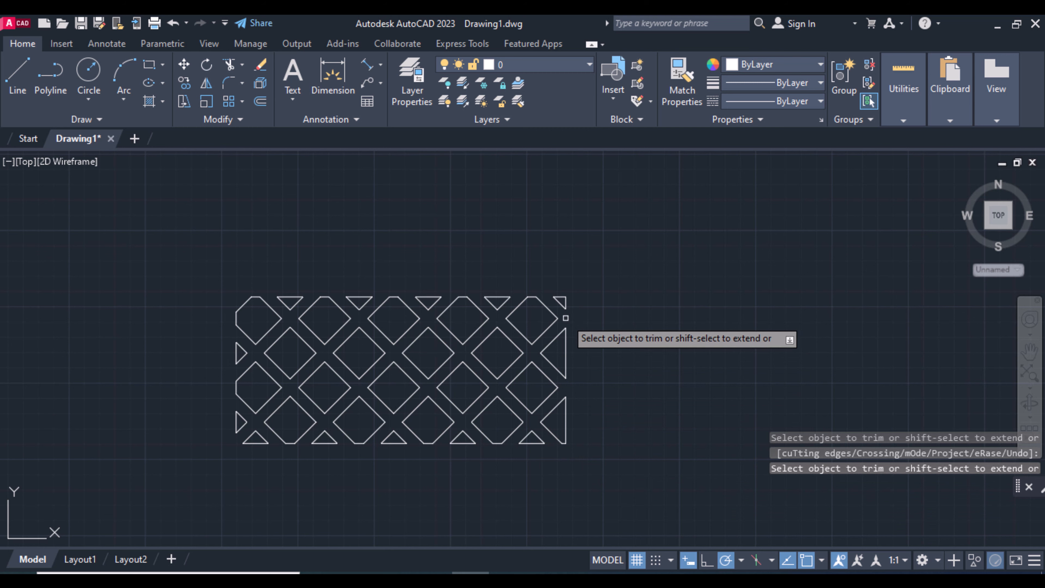
pyautogui.scroll(-2, 589, 330)
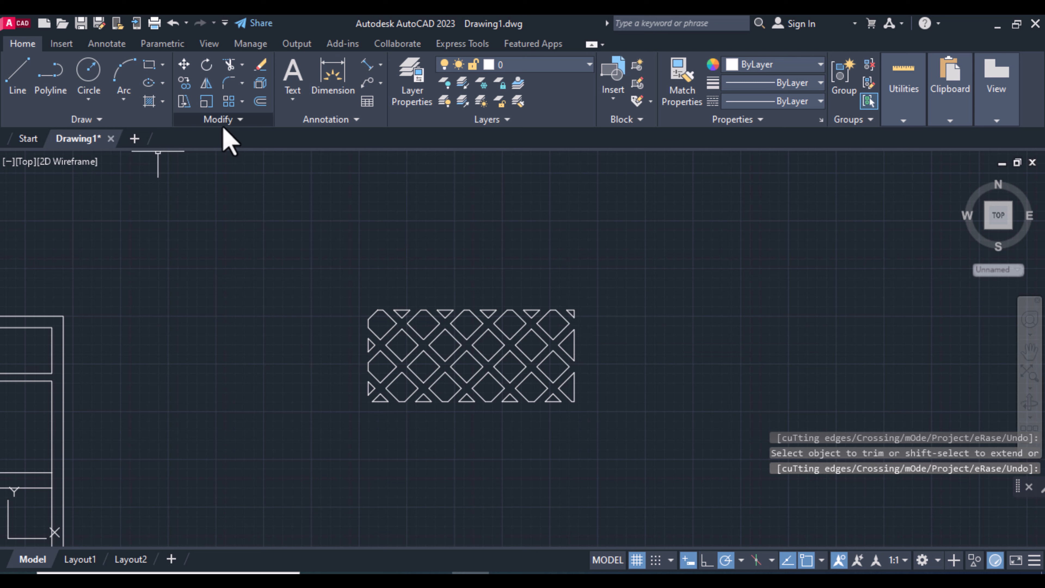
# Draw a rectangle enclosing the trimmed lattice, from its top-right corner to its bottom-left corner
pyautogui.press('Return')
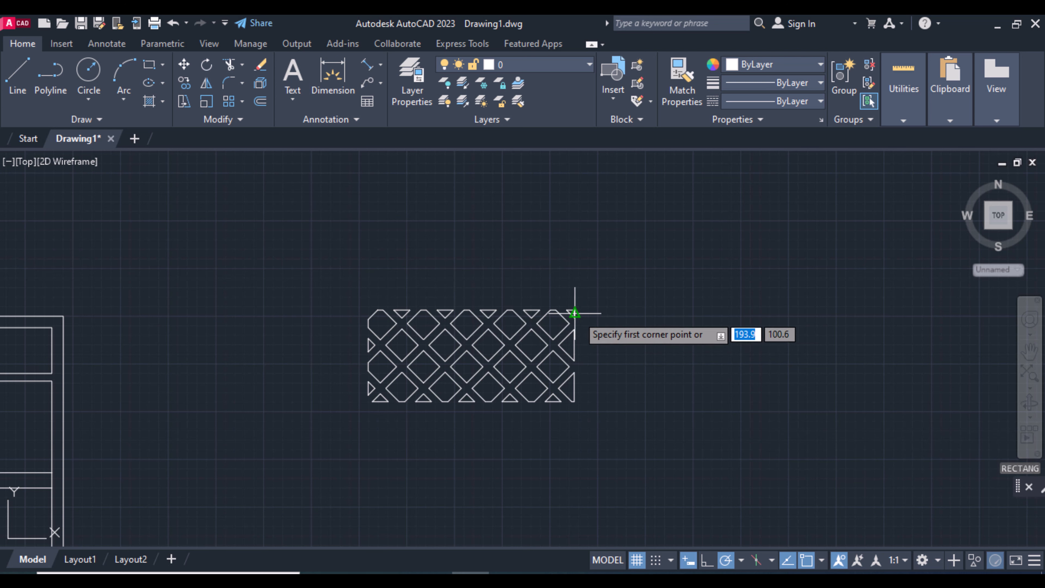
pyautogui.click(574, 309)
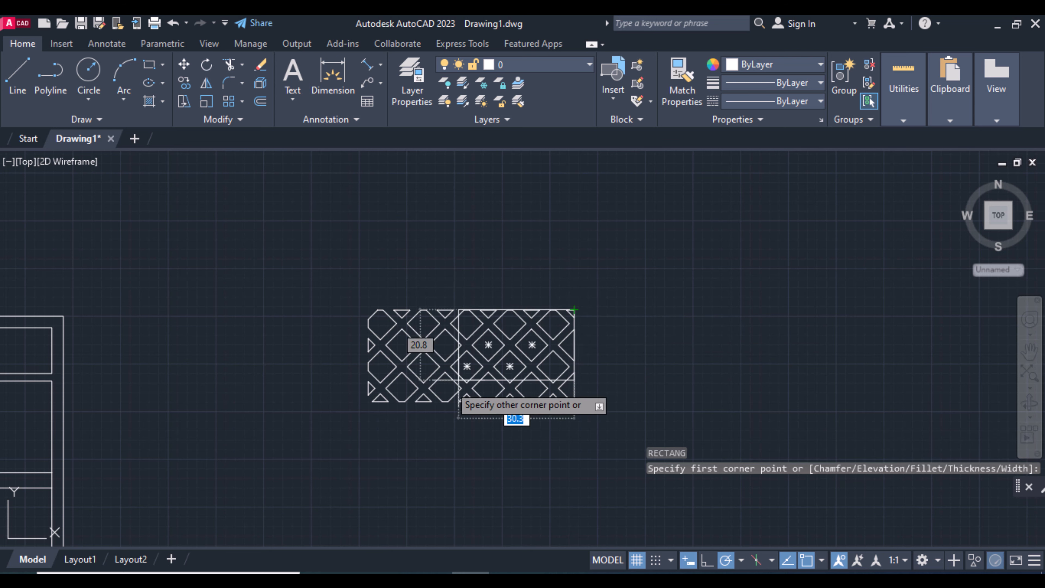
pyautogui.scroll(6, 373, 401)
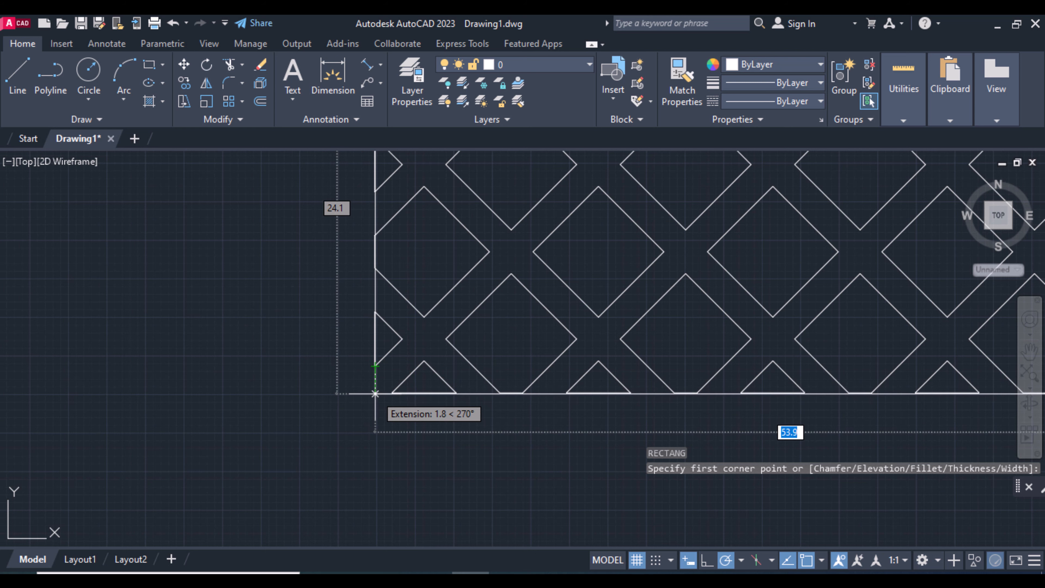
pyautogui.click(374, 393)
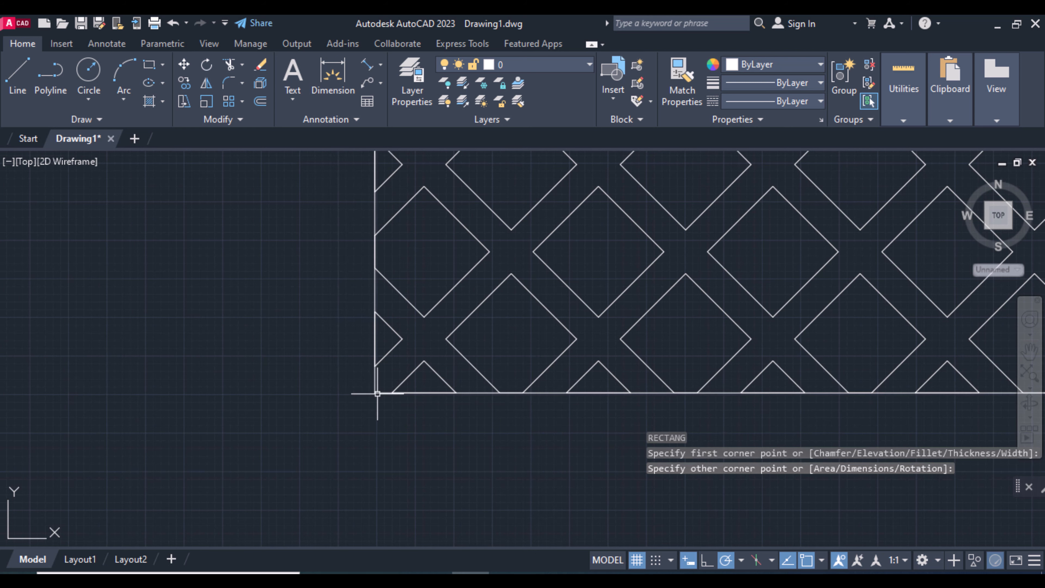
pyautogui.scroll(-4, 409, 450)
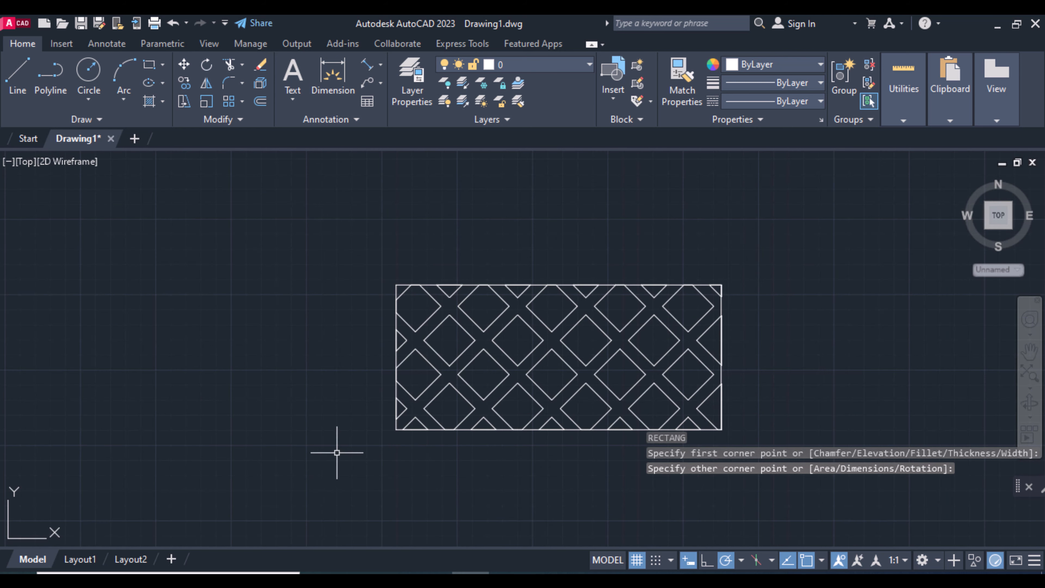
pyautogui.scroll(-2, 333, 452)
pyautogui.scroll(-2, 100, 441)
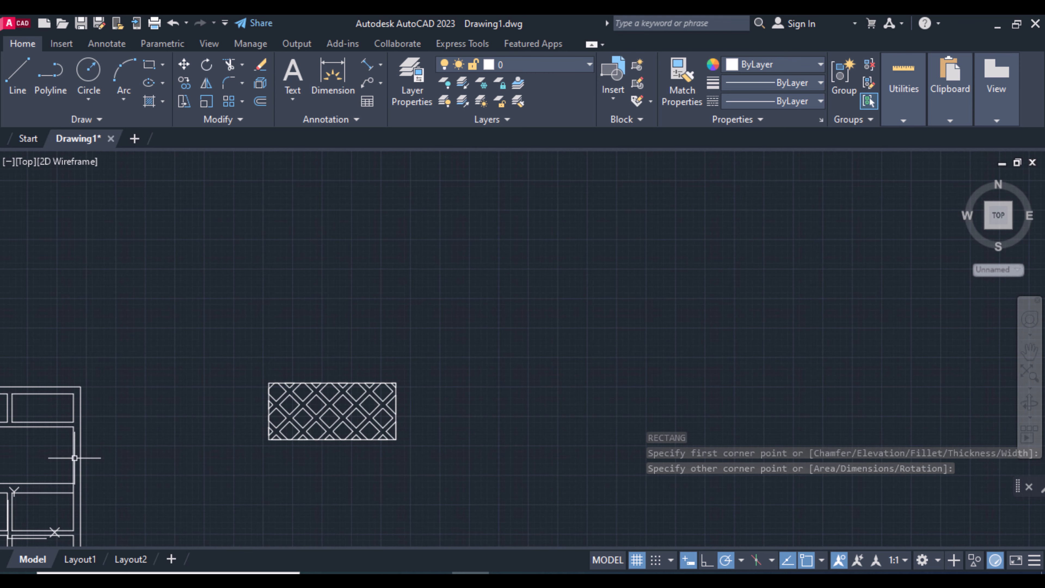
# Move the whole lattice with its enclosing rectangle by its top-left corner onto the top-left corner of the large middle panel
pyautogui.scroll(2, 69, 453)
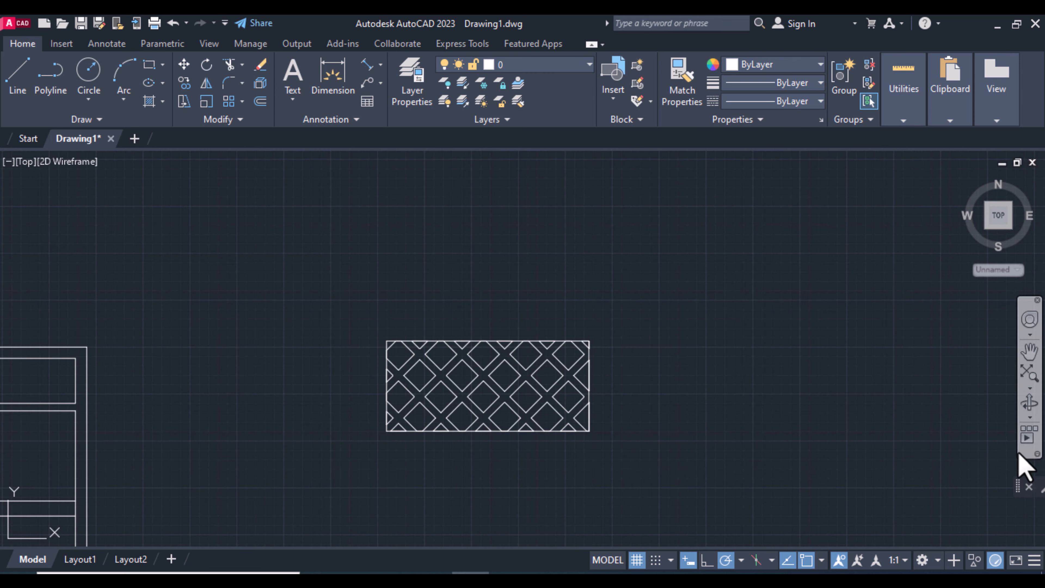
pyautogui.click(1029, 351)
pyautogui.moveTo(226, 396); pyautogui.dragTo(520, 231)
pyautogui.press('Escape')
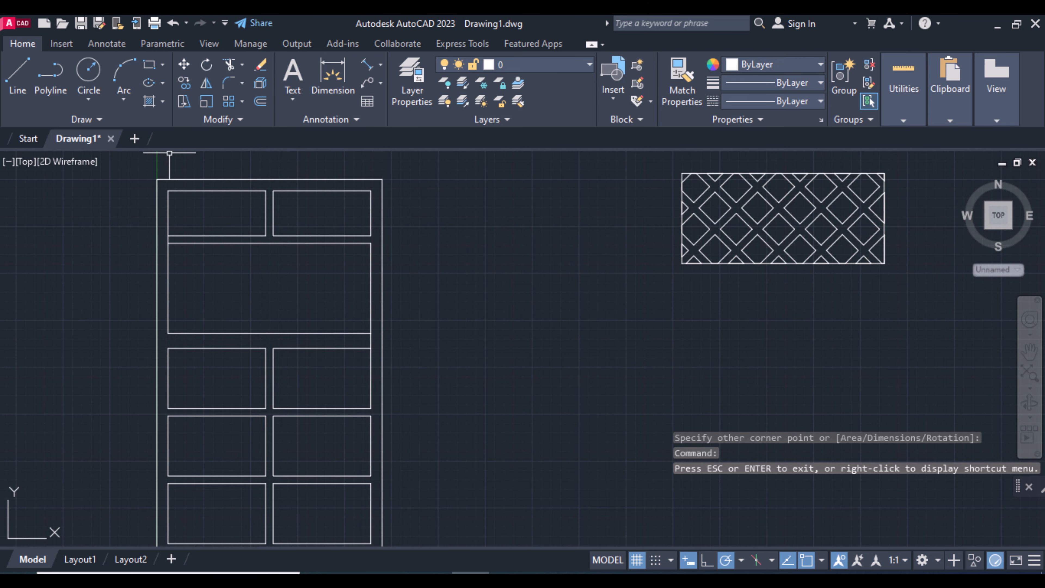
pyautogui.click(925, 302)
pyautogui.click(596, 154)
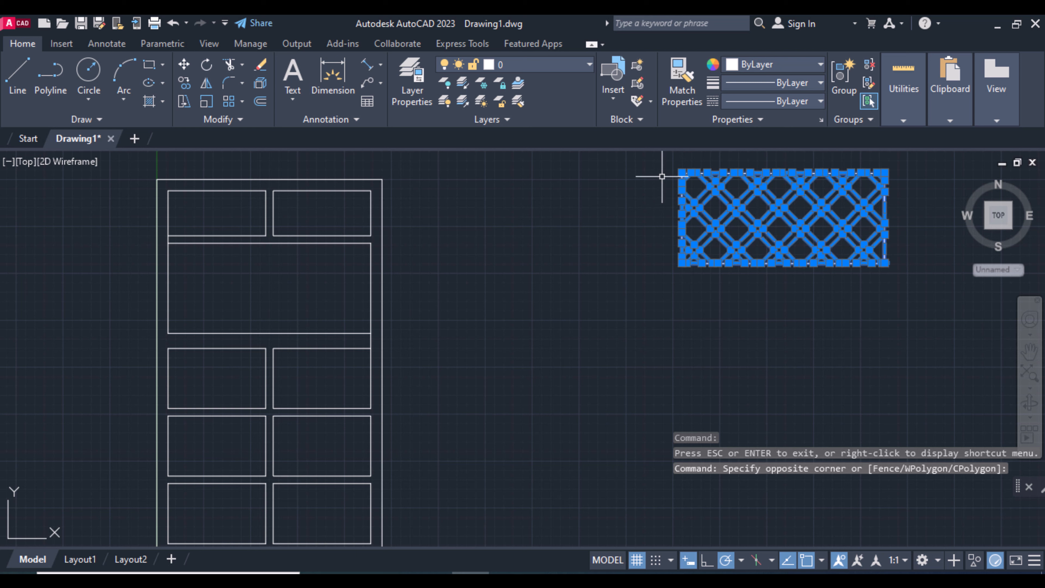
pyautogui.click(184, 65)
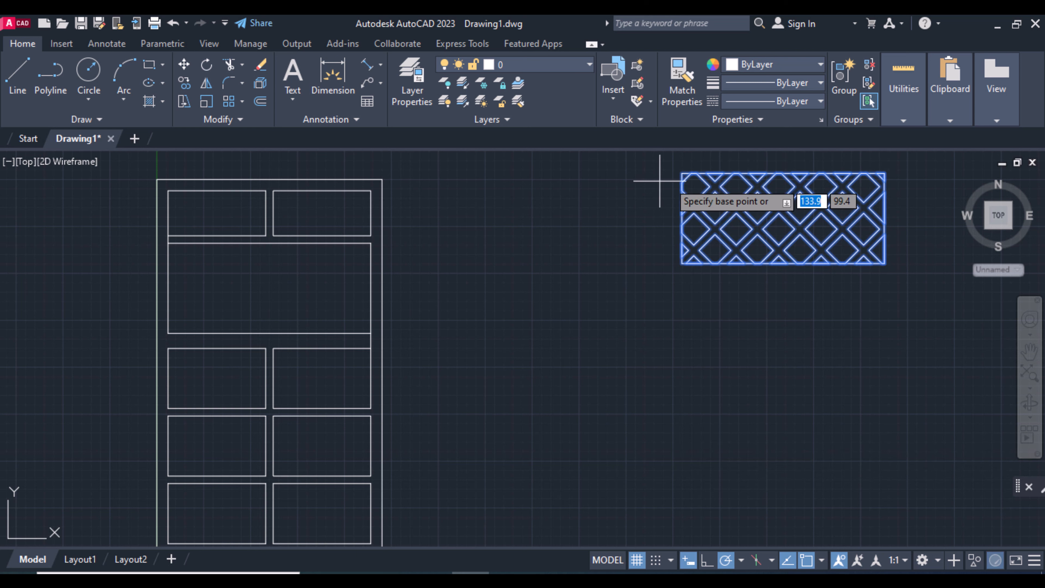
pyautogui.click(681, 173)
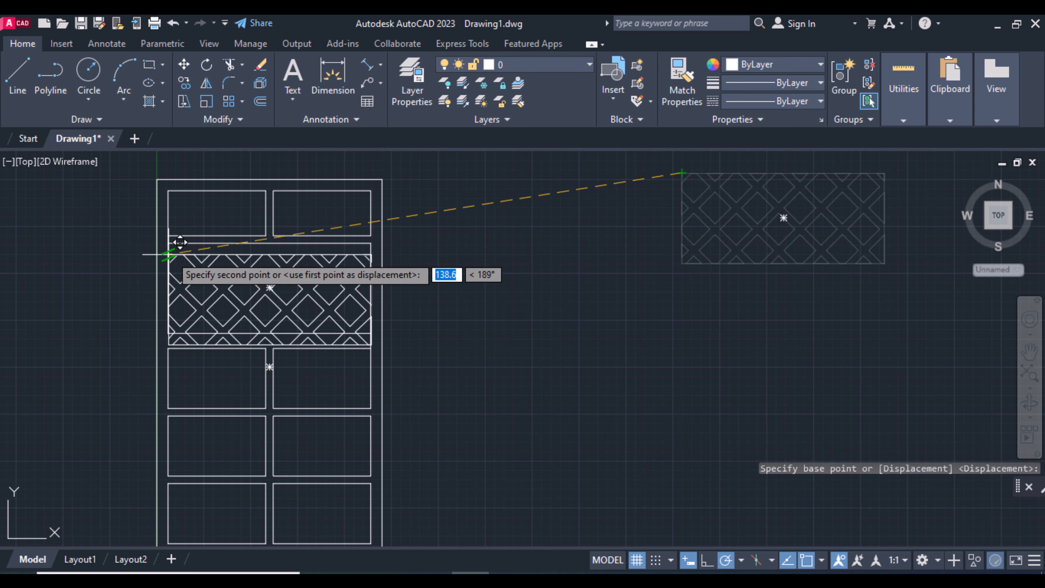
pyautogui.click(168, 244)
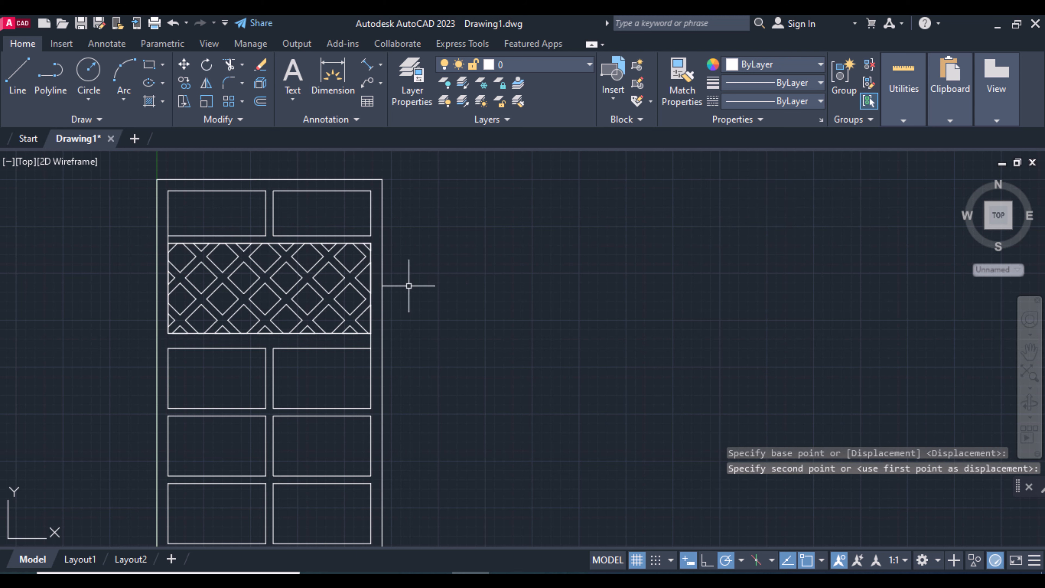
# Erase the rectangular outline around the lattice and trim the leftover line stubs linking it to the panels above and below
pyautogui.click(371, 274)
pyautogui.press('Delete')
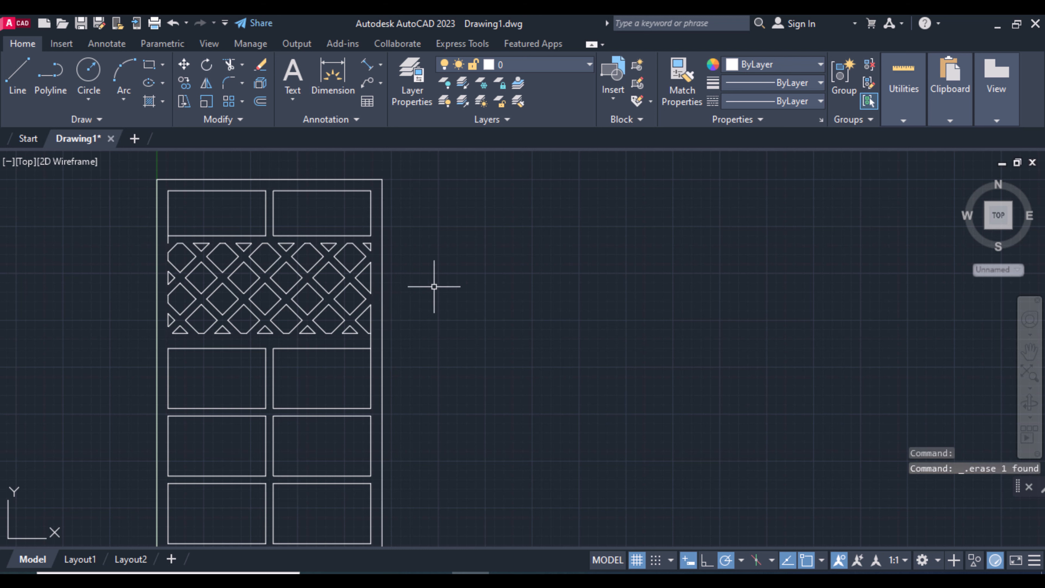
pyautogui.press('Return')
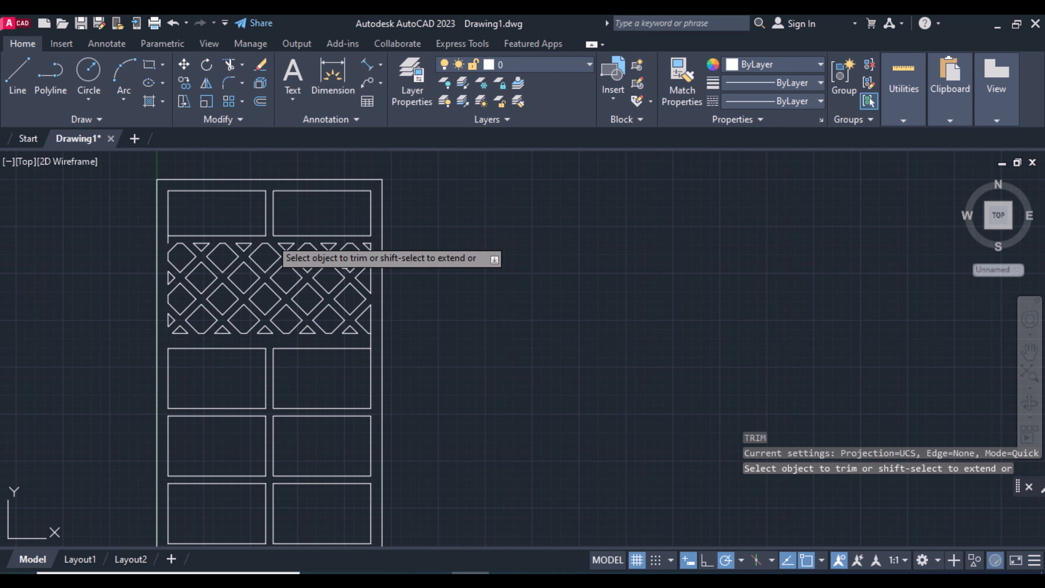
pyautogui.click(167, 241)
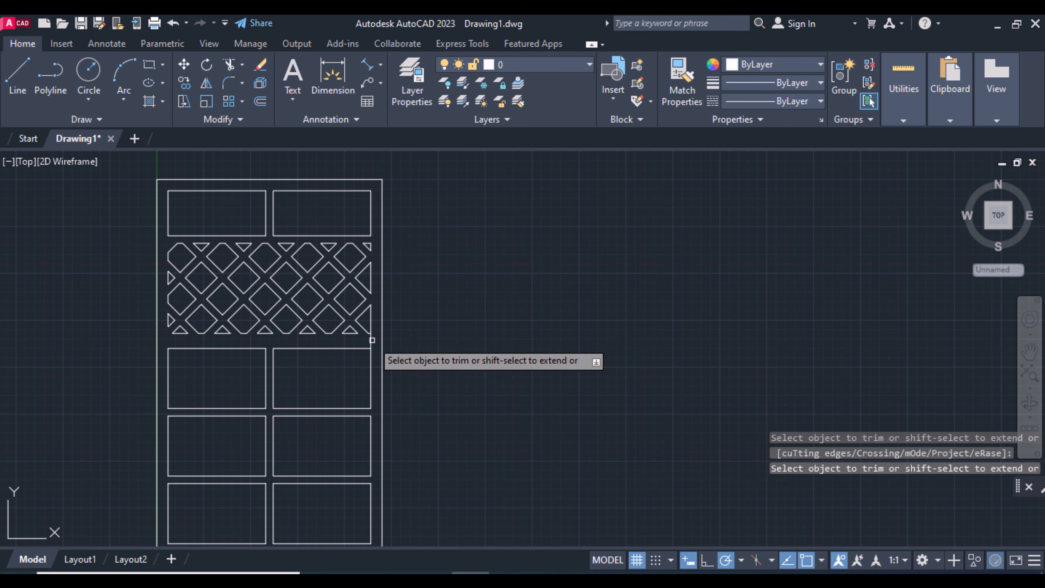
pyautogui.click(448, 318)
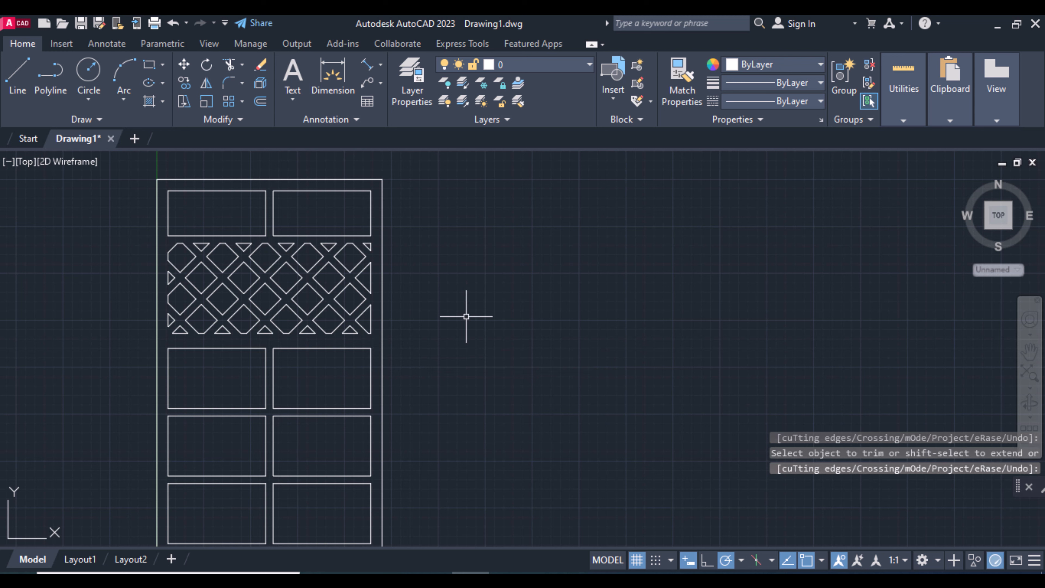
# Make dd the current layer and dimension the overall height of the outer rectangle along its left side
pyautogui.click(1029, 351)
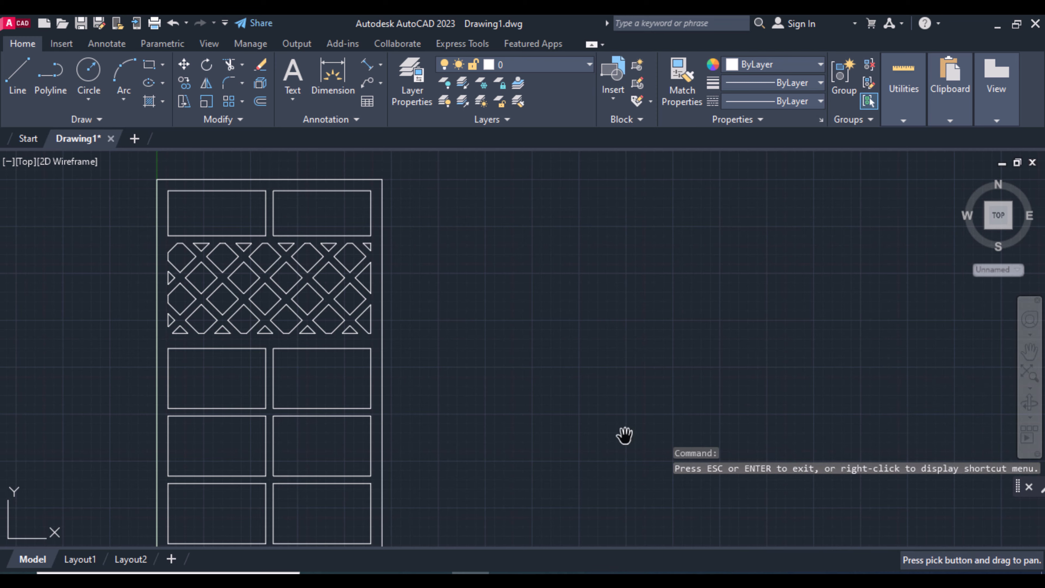
pyautogui.moveTo(539, 428)
pyautogui.mouseDown()
pyautogui.moveTo(600, 407)
pyautogui.moveTo(615, 413)
pyautogui.mouseUp()
pyautogui.press('Escape')
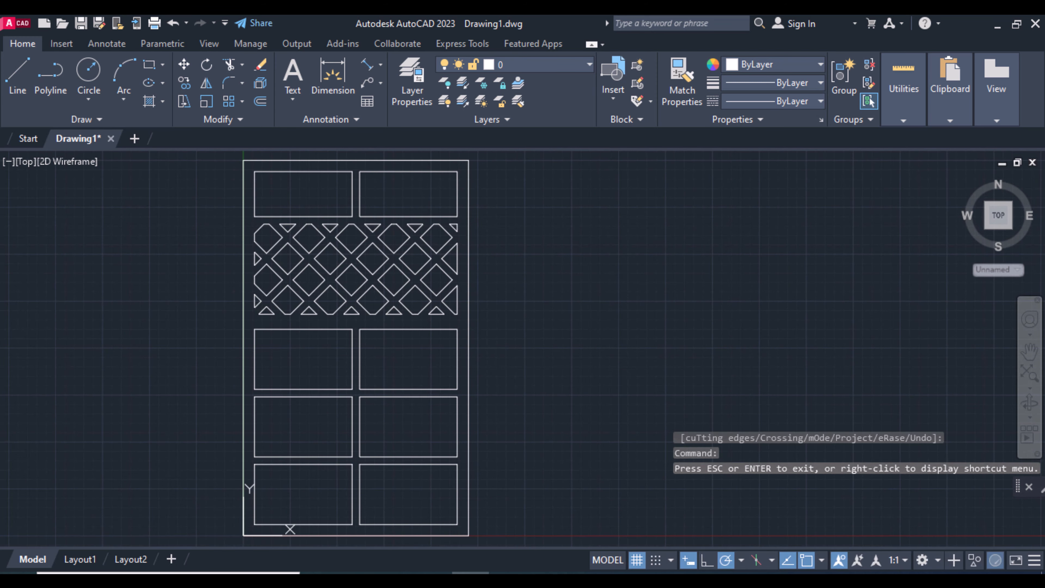
pyautogui.click(514, 65)
pyautogui.click(524, 104)
pyautogui.click(333, 76)
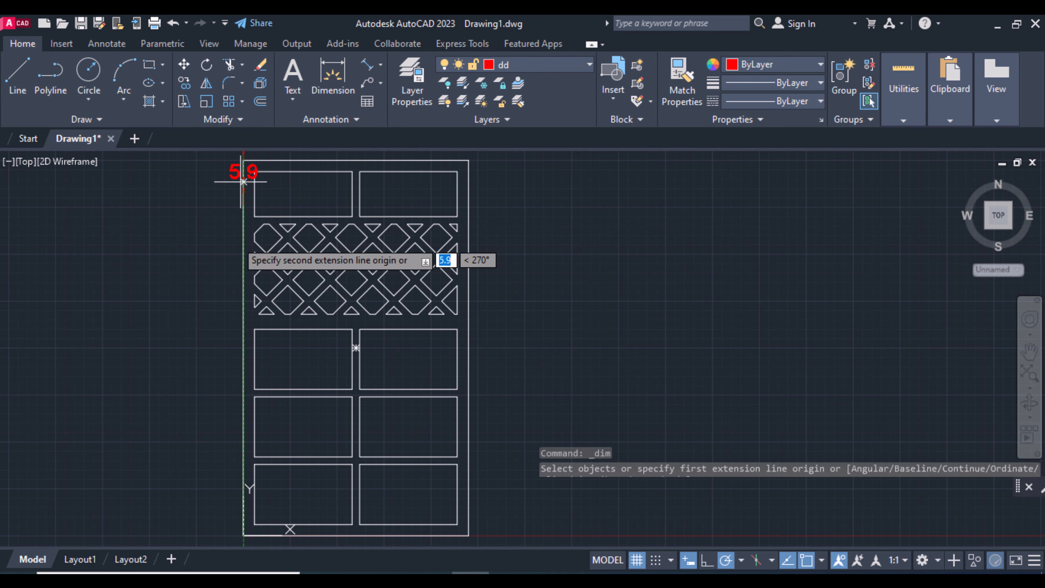
pyautogui.click(243, 161)
pyautogui.click(243, 531)
pyautogui.click(213, 506)
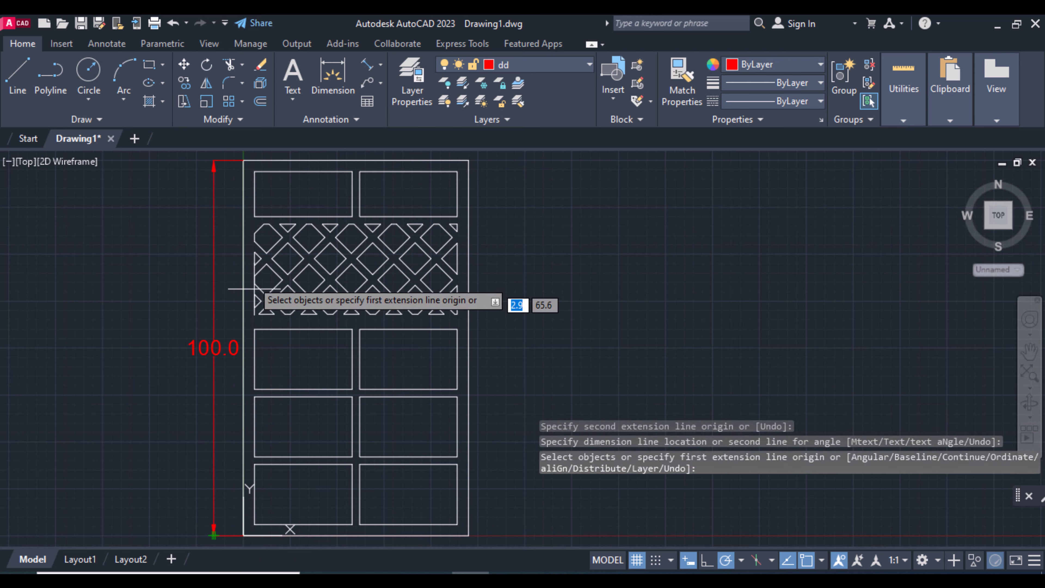
# Dimension the overall width of the outer rectangle, placing the dimension line above its top edge
pyautogui.click(243, 161)
pyautogui.click(465, 159)
pyautogui.scroll(-2, 466, 182)
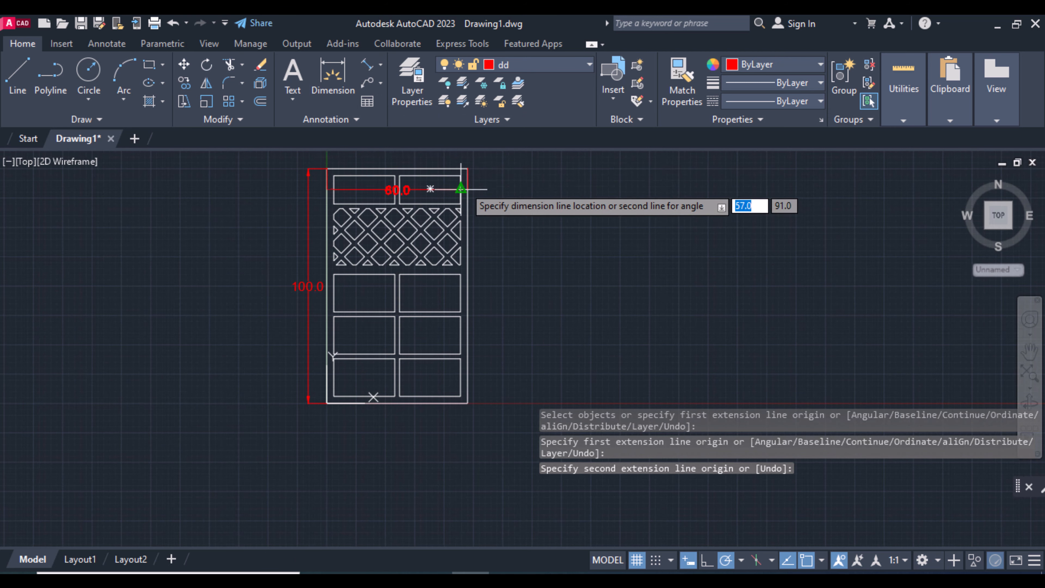
pyautogui.click(460, 157)
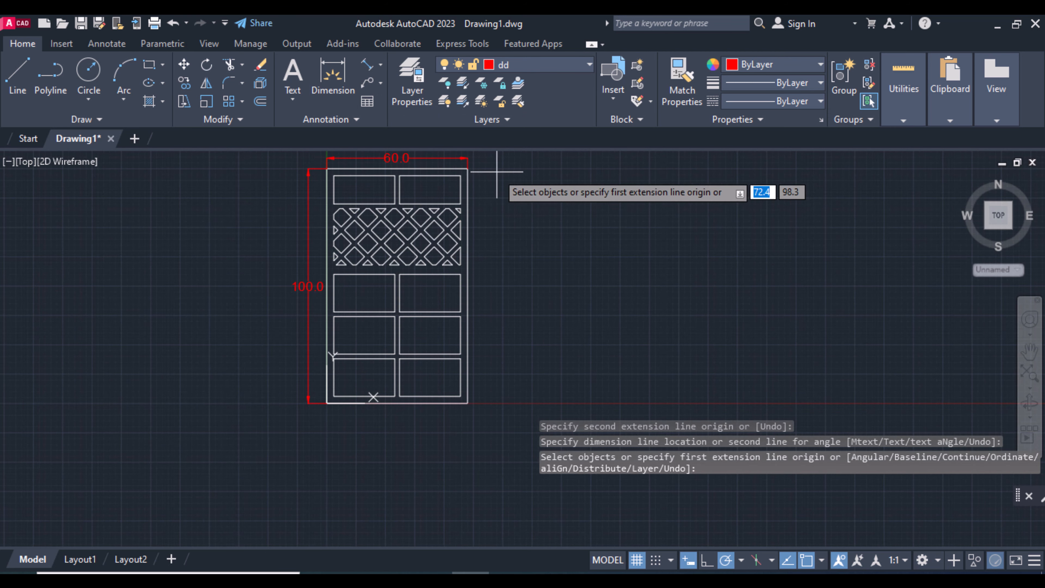
# Dimension the height of the top-right panel, placing the dimension line outside the frame's right side
pyautogui.click(461, 174)
pyautogui.click(461, 203)
pyautogui.click(491, 204)
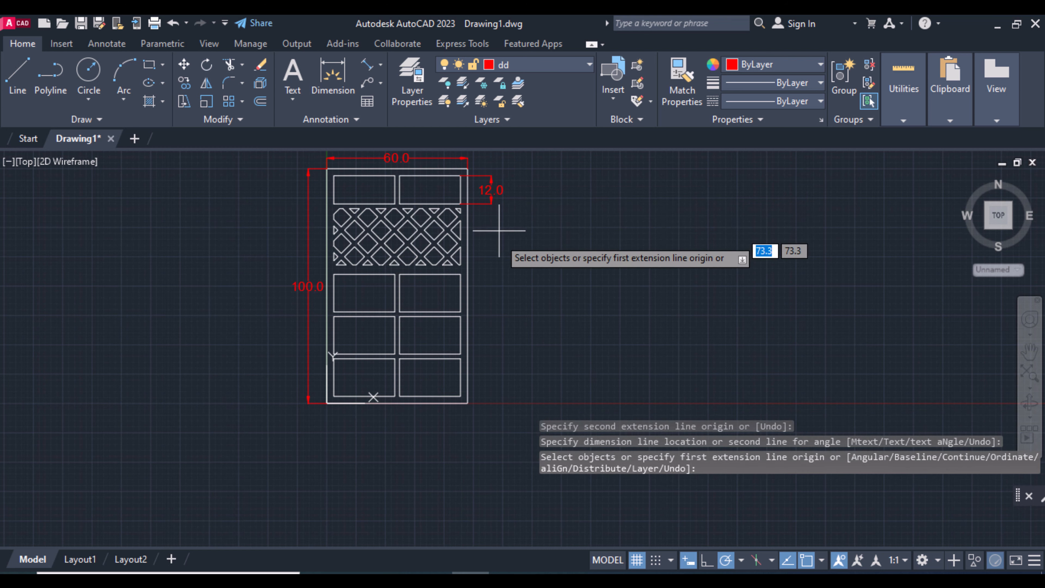
# Dimension the heights of the two left-column panels directly below the lattice, with the dimension lines inside the panels
pyautogui.click(364, 274)
pyautogui.click(365, 311)
pyautogui.click(364, 311)
pyautogui.click(364, 316)
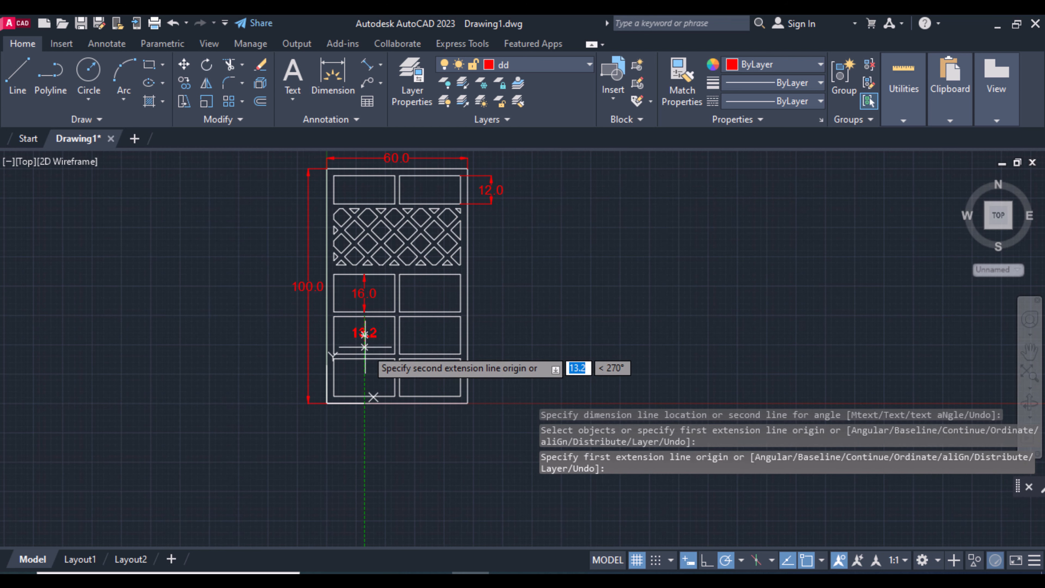
pyautogui.click(364, 354)
pyautogui.click(364, 354)
# Dimension the margin between the bottom-right panel's lower edge and the outer rectangle's bottom edge
pyautogui.click(461, 395)
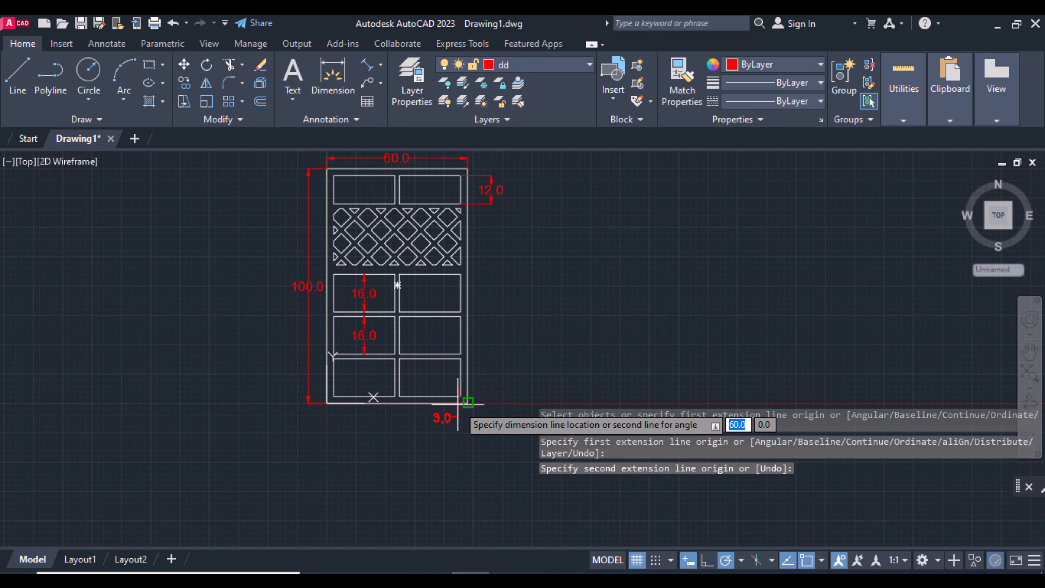
pyautogui.click(460, 403)
pyautogui.click(461, 403)
# Dimension the vertical gap between the two lowest right-column panels, placing it outside the frame's right side
pyautogui.click(460, 358)
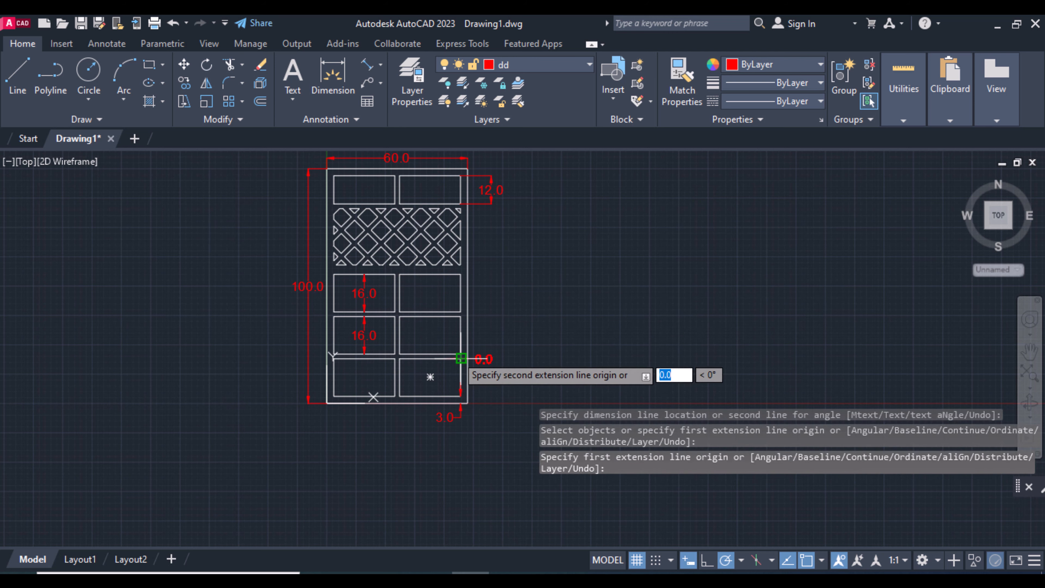
pyautogui.scroll(5, 461, 352)
pyautogui.click(454, 356)
pyautogui.click(520, 350)
pyautogui.scroll(-5, 520, 349)
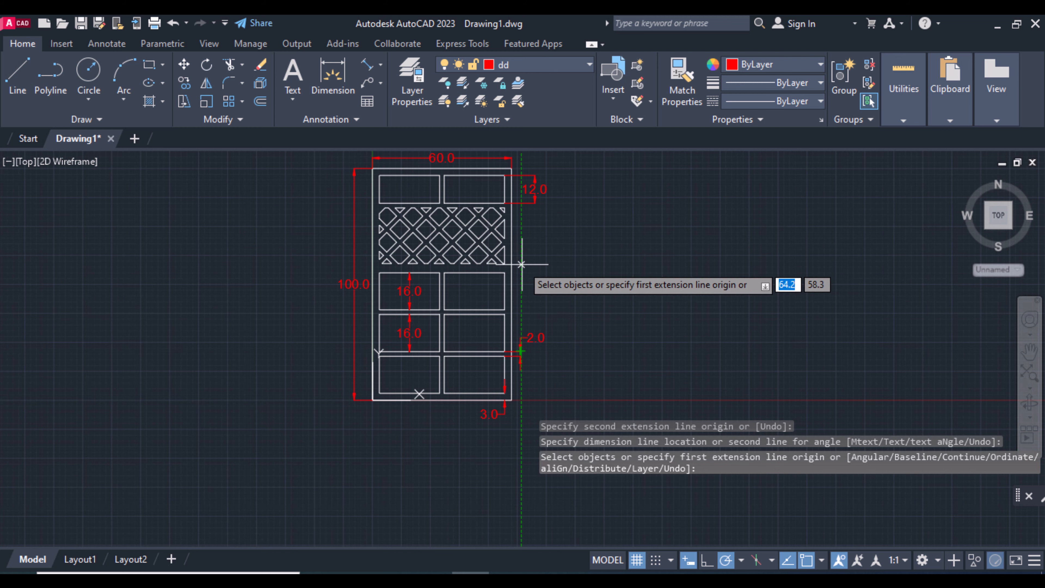
# Dimension the vertical gap between the lattice and the panel row below it, placing it to the right of the frame
pyautogui.scroll(5, 513, 264)
pyautogui.click(489, 284)
pyautogui.click(490, 263)
pyautogui.click(552, 265)
pyautogui.scroll(-5, 553, 265)
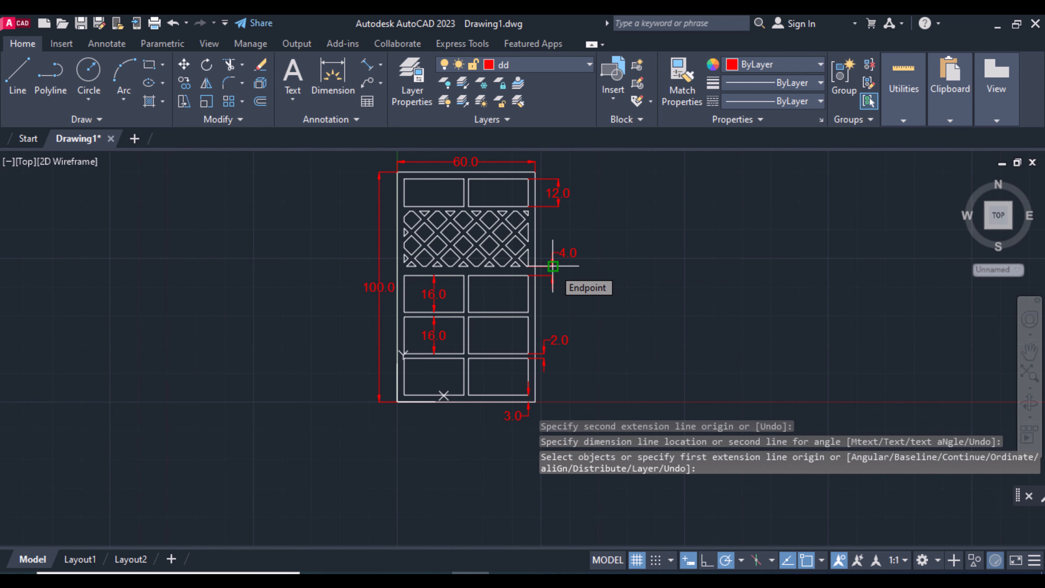
# Dimension the margin between the outer rectangle's top edge and the top-left panel, placing it to the left of the frame
pyautogui.scroll(4, 400, 160)
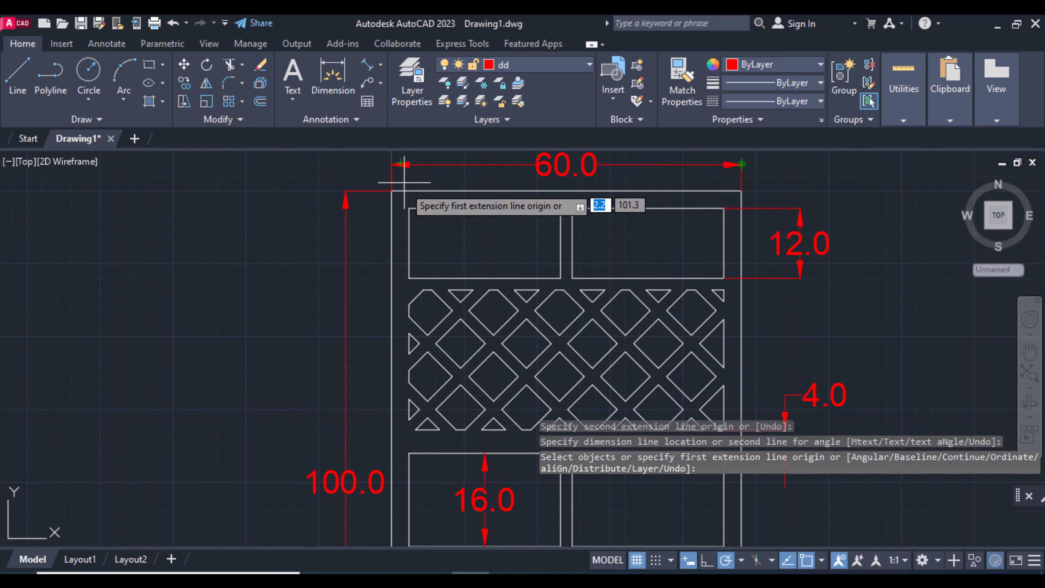
pyautogui.click(404, 180)
pyautogui.click(408, 191)
pyautogui.click(308, 206)
pyautogui.scroll(-4, 309, 206)
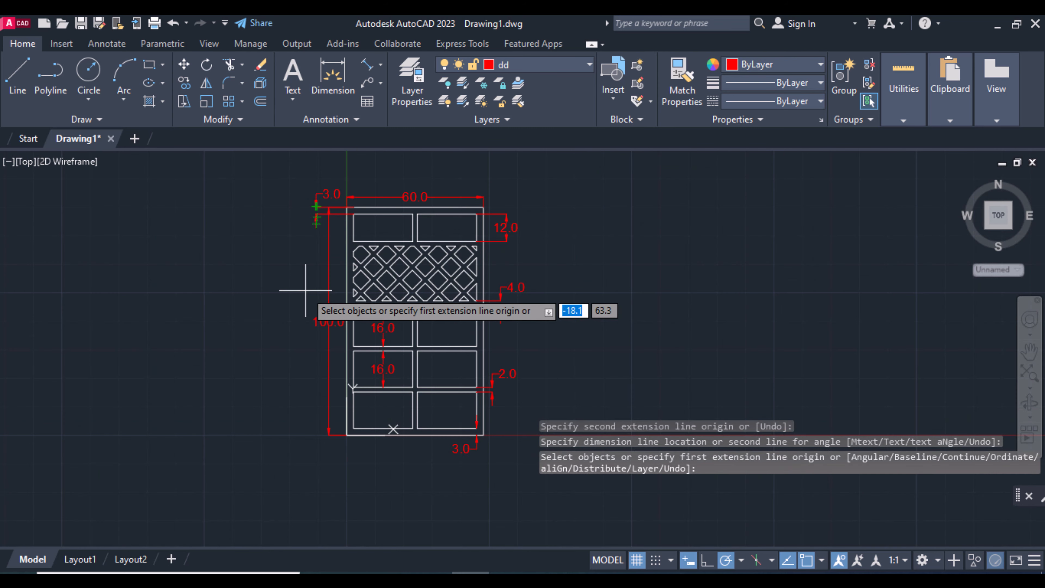
# Dimension the width of the bottom-left panel with the dimension line inside the panel
pyautogui.click(413, 409)
pyautogui.click(354, 410)
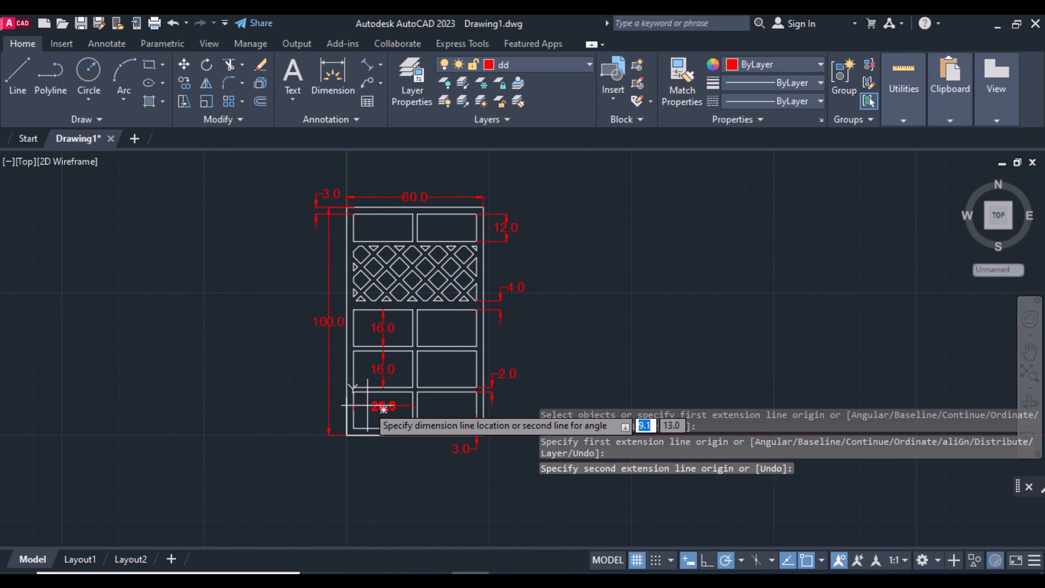
pyautogui.click(367, 407)
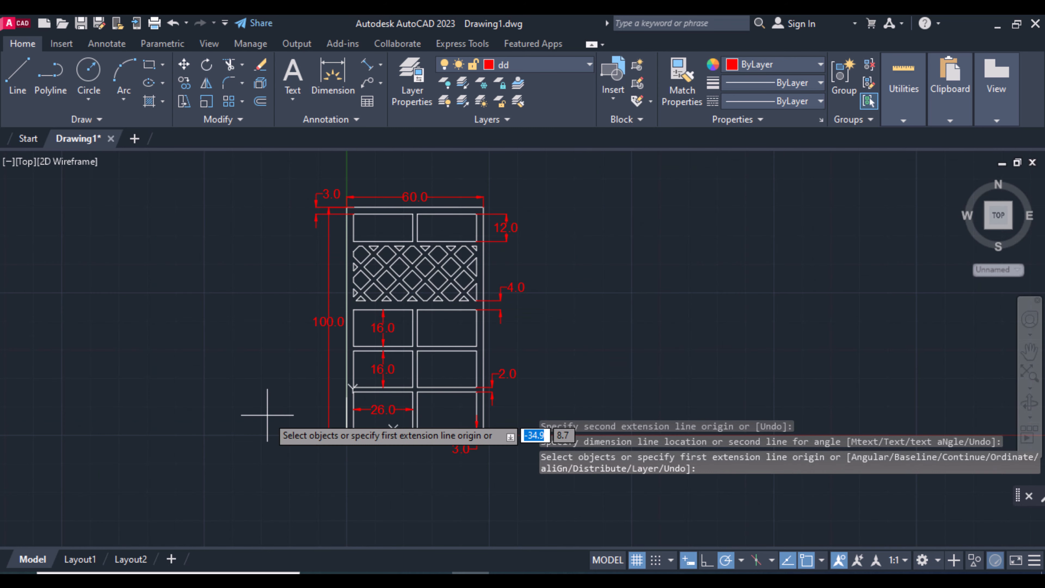
# Add an aligned dimension across a diagonal lattice strip at the lattice's left edge, placed to the left of the frame
pyautogui.click(370, 69)
pyautogui.scroll(6, 355, 271)
pyautogui.click(352, 272)
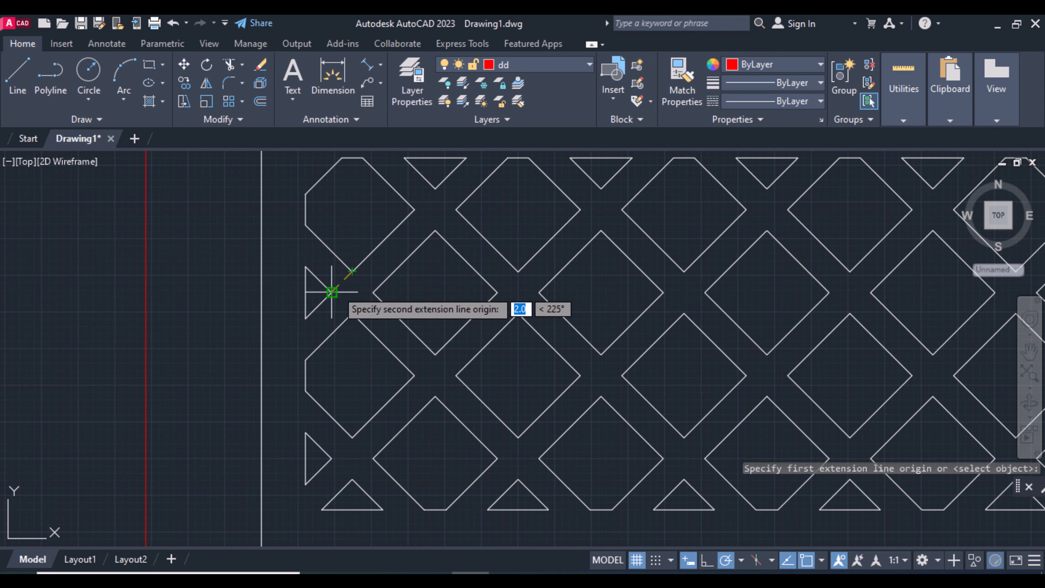
pyautogui.click(332, 292)
pyautogui.scroll(-5, 332, 292)
pyautogui.click(252, 227)
# Add an angular dimension between the base and sloping side of the lattice's bottom-left triangle, placed left of the frame
pyautogui.click(380, 65)
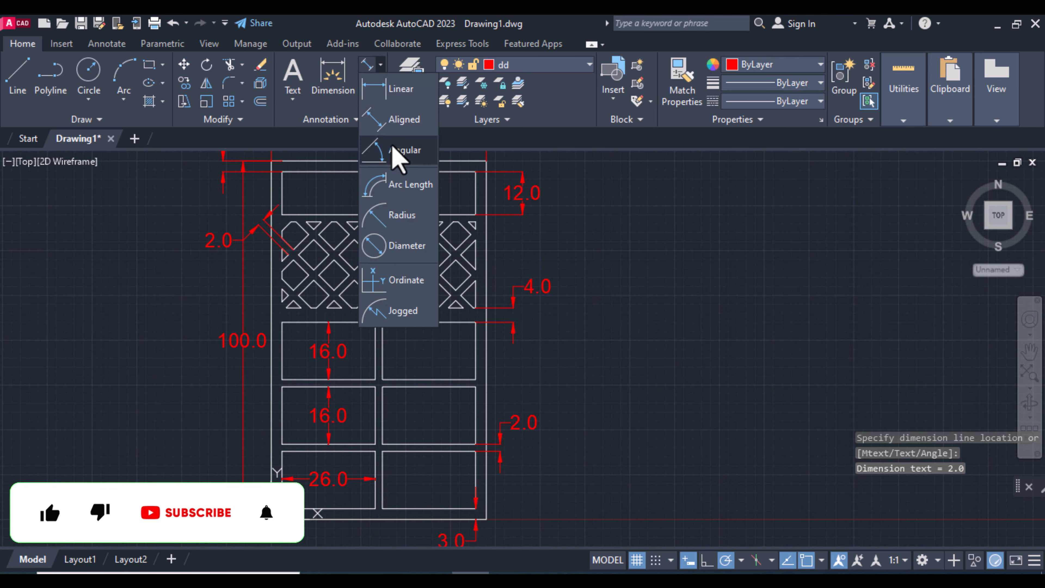
pyautogui.click(395, 153)
pyautogui.scroll(6, 255, 313)
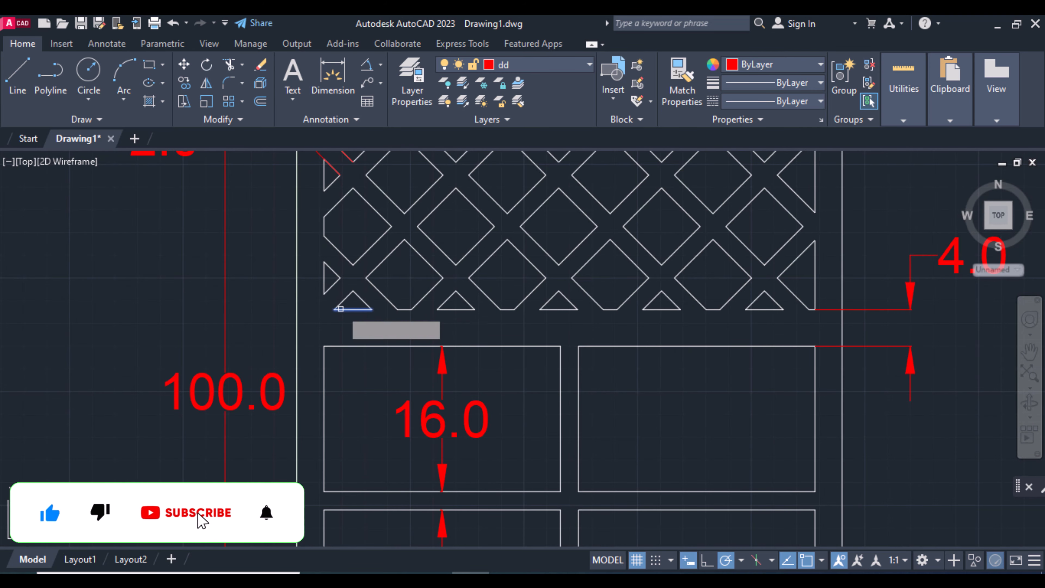
pyautogui.click(340, 309)
pyautogui.click(345, 299)
pyautogui.click(247, 265)
pyautogui.scroll(-5, 247, 265)
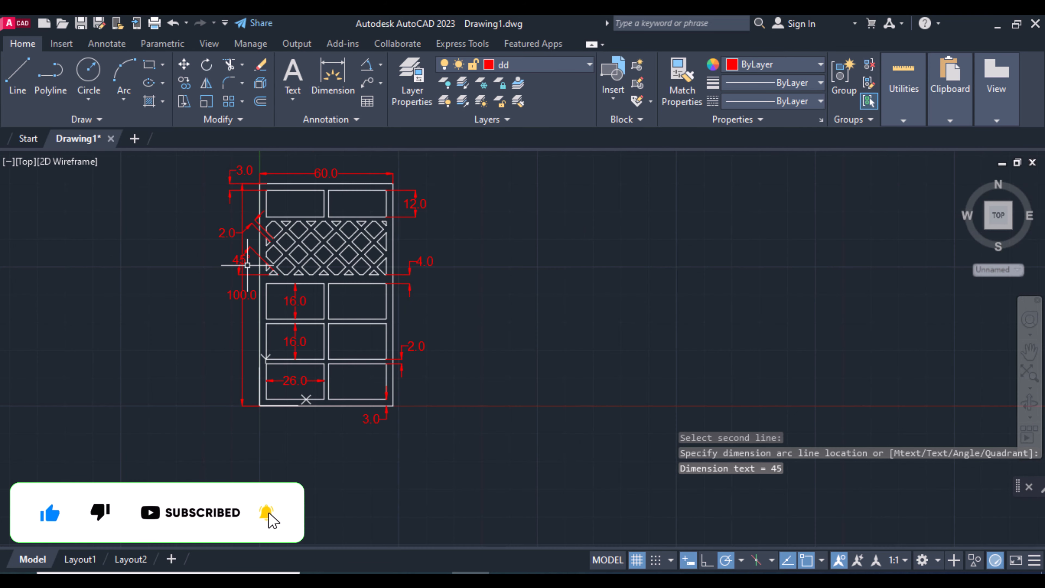
pyautogui.click(1029, 375)
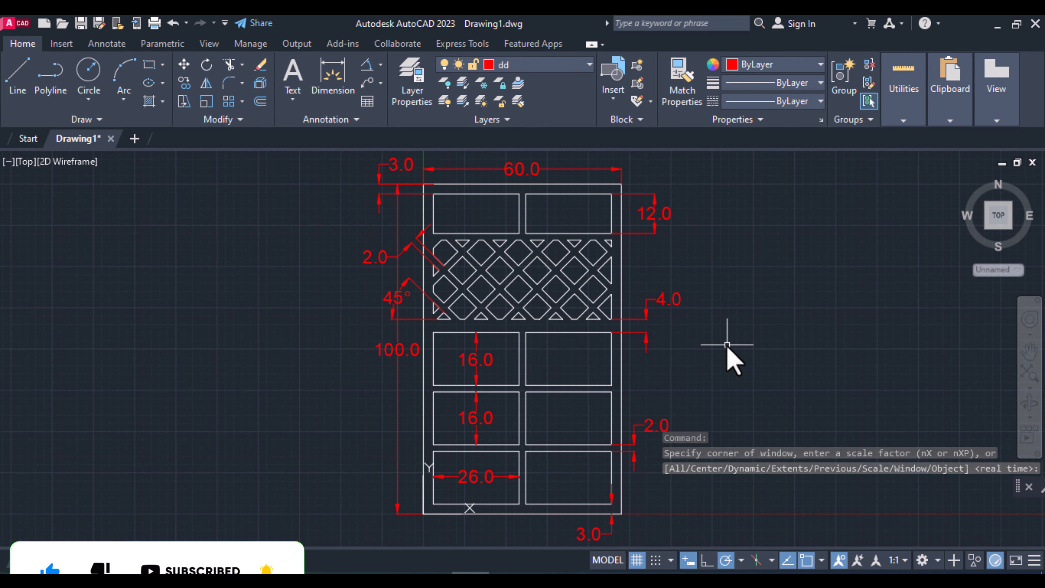